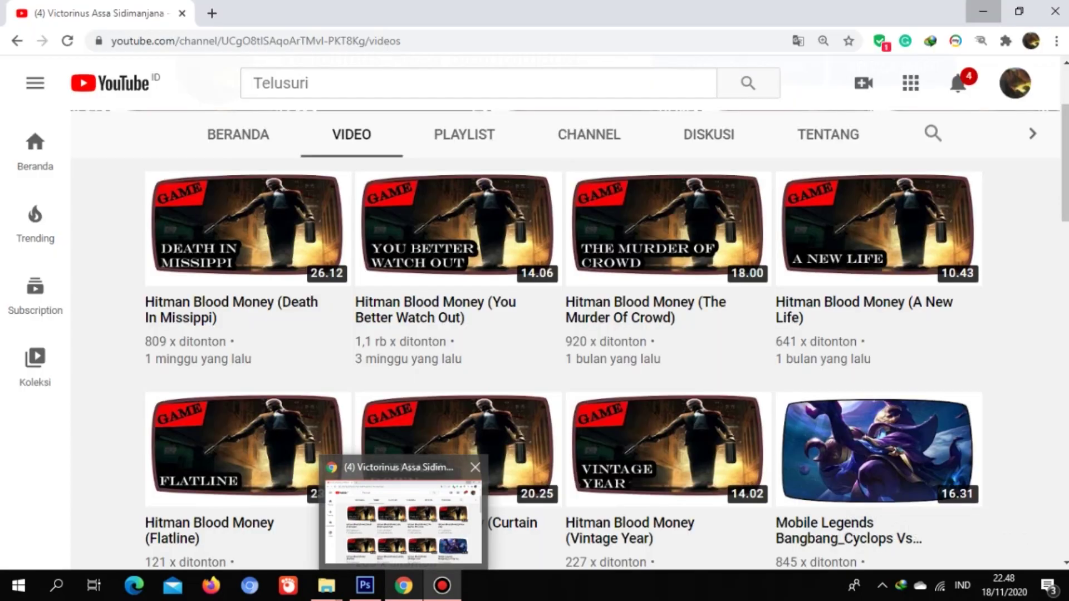
# Step: Minimize the browser and Bandicam recorder, then bring Photoshop CS6 to the front
pyautogui.click(404, 524)
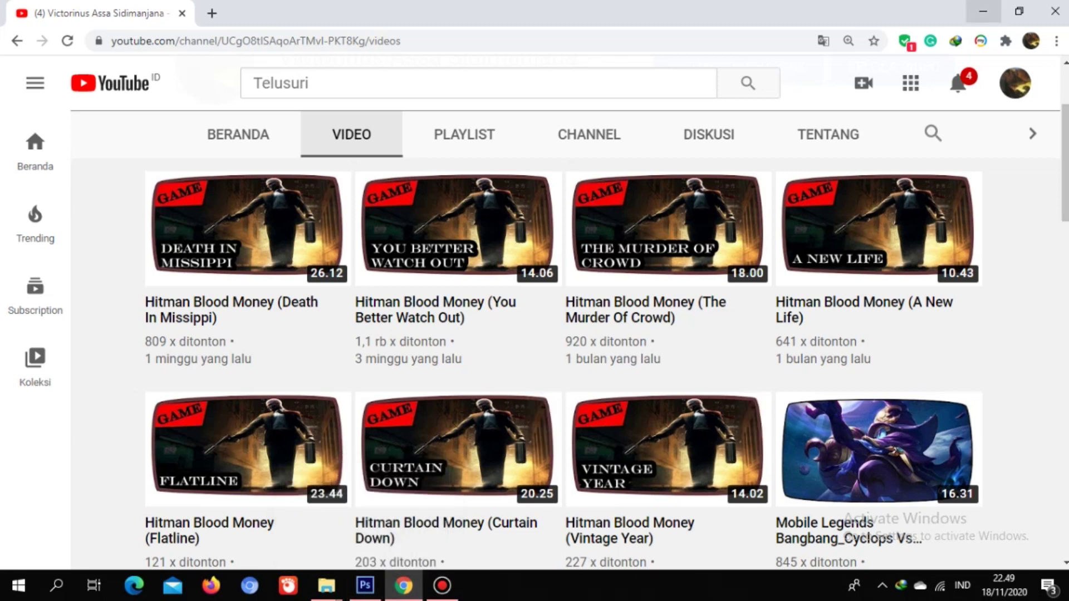
pyautogui.click(982, 11)
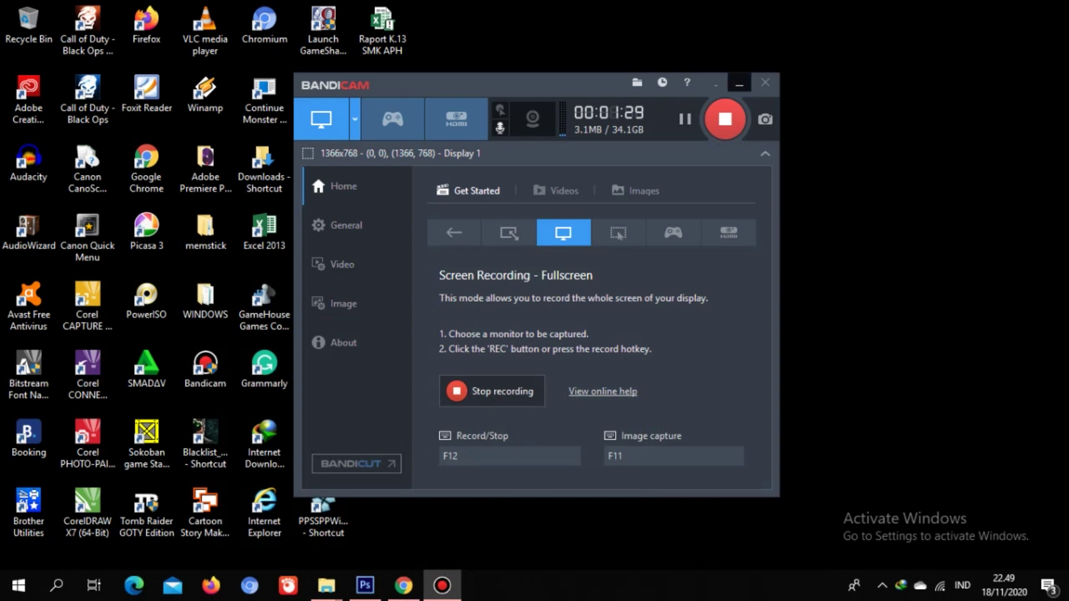
pyautogui.click(739, 84)
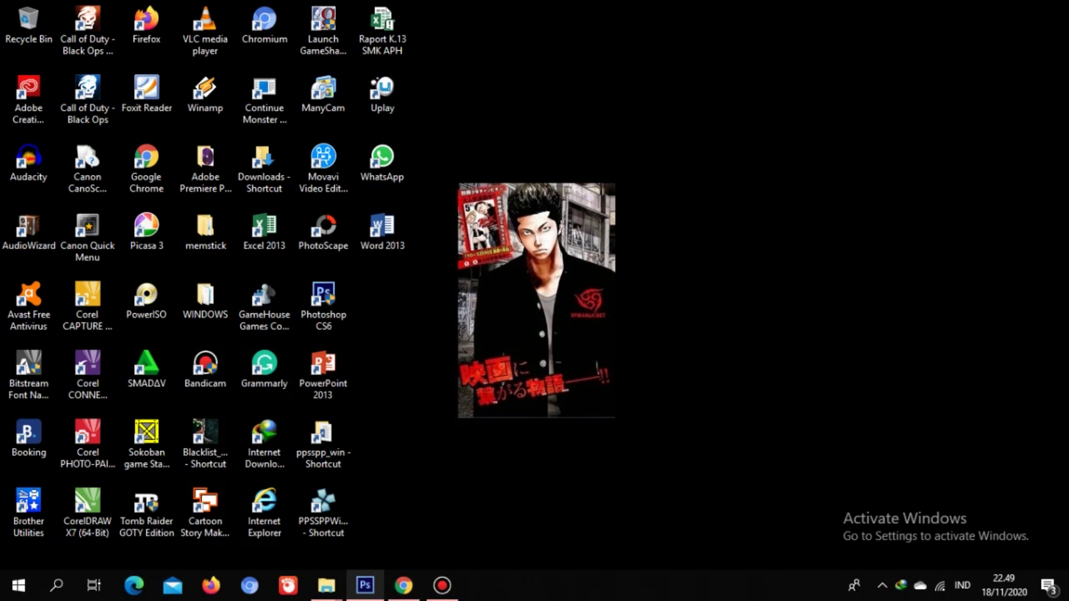
pyautogui.click(364, 521)
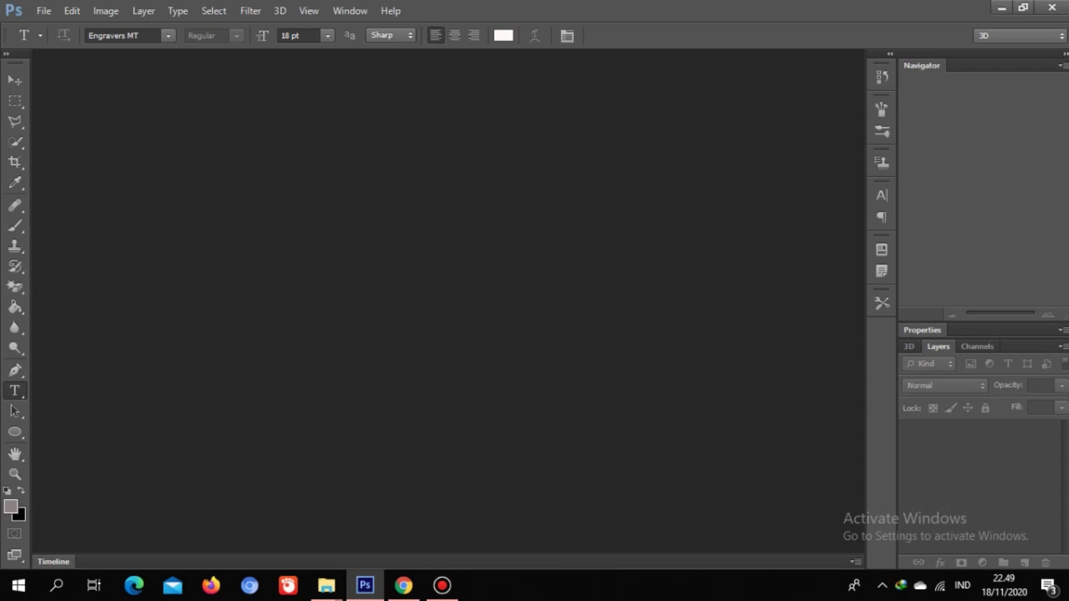
# Step: Create a new 1280×720 px, 300 ppi RGB document with white background named 'Game'
pyautogui.hotkey('alt', 'f')
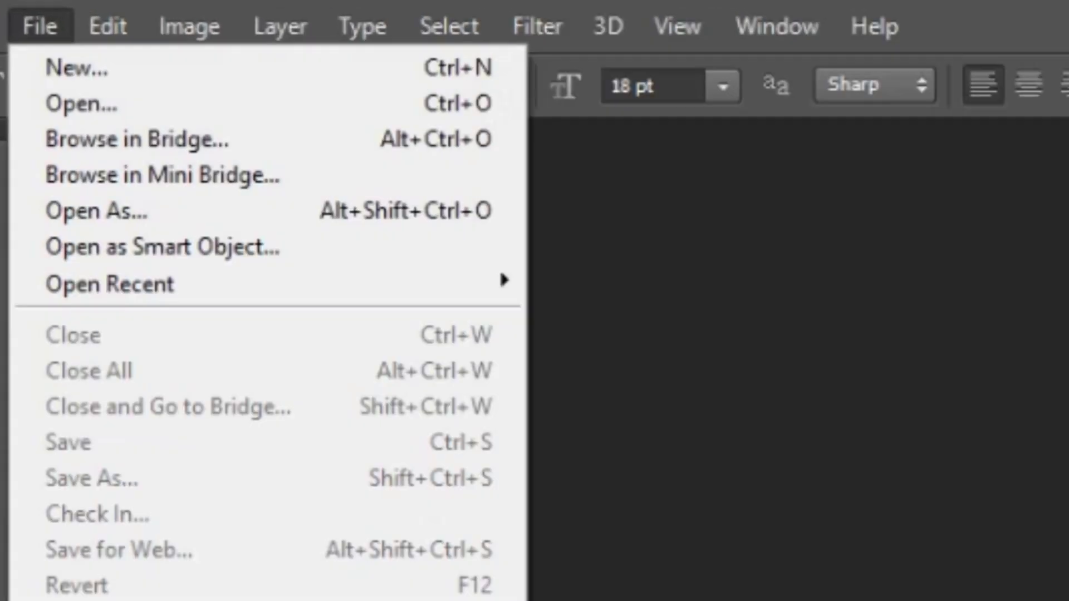
pyautogui.press('Down')
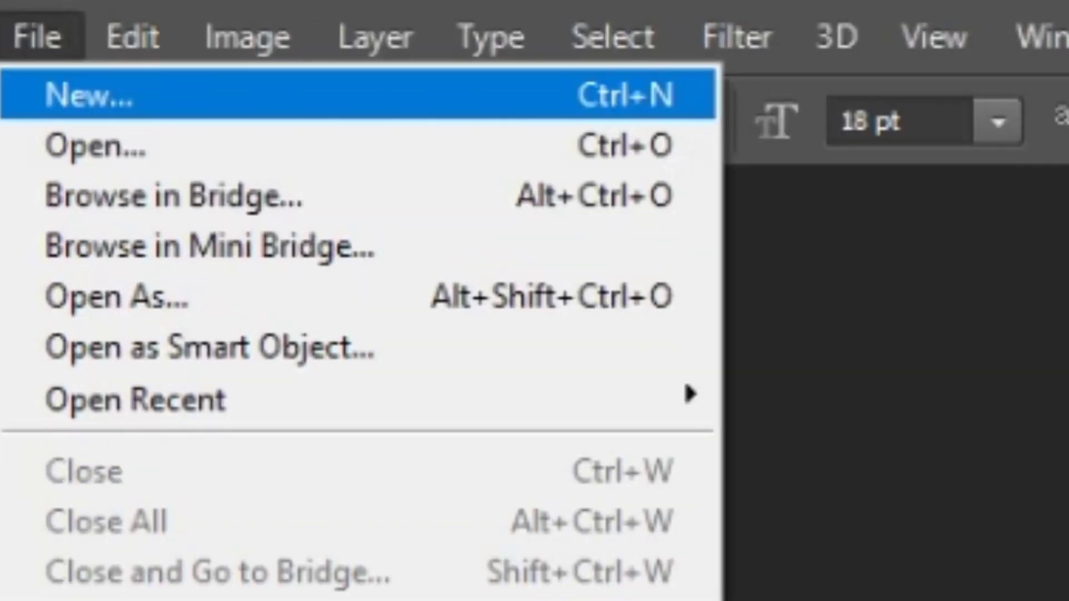
pyautogui.press('Return')
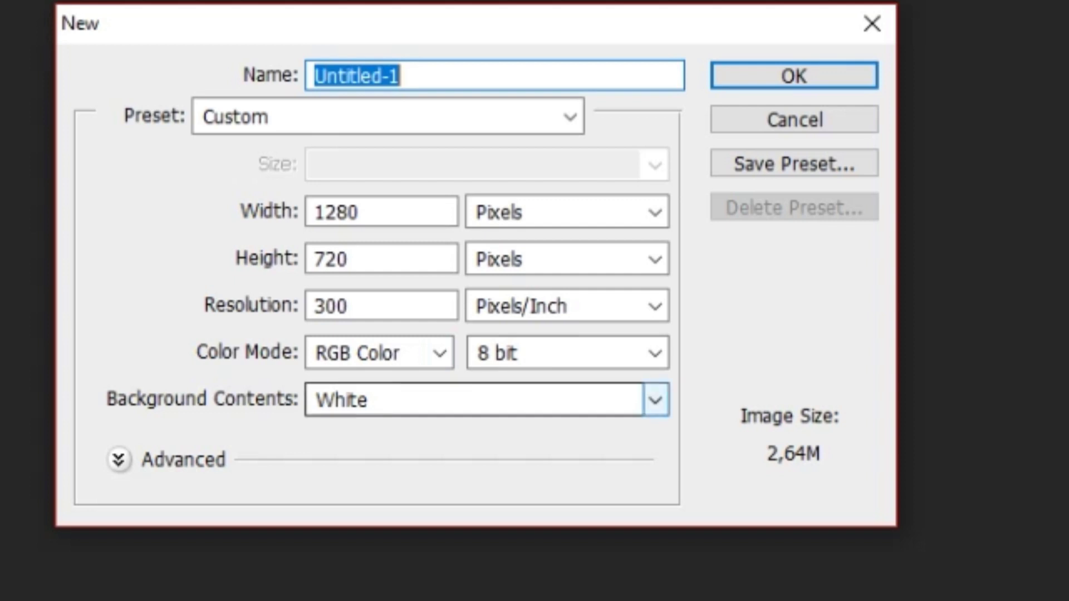
pyautogui.click(655, 399)
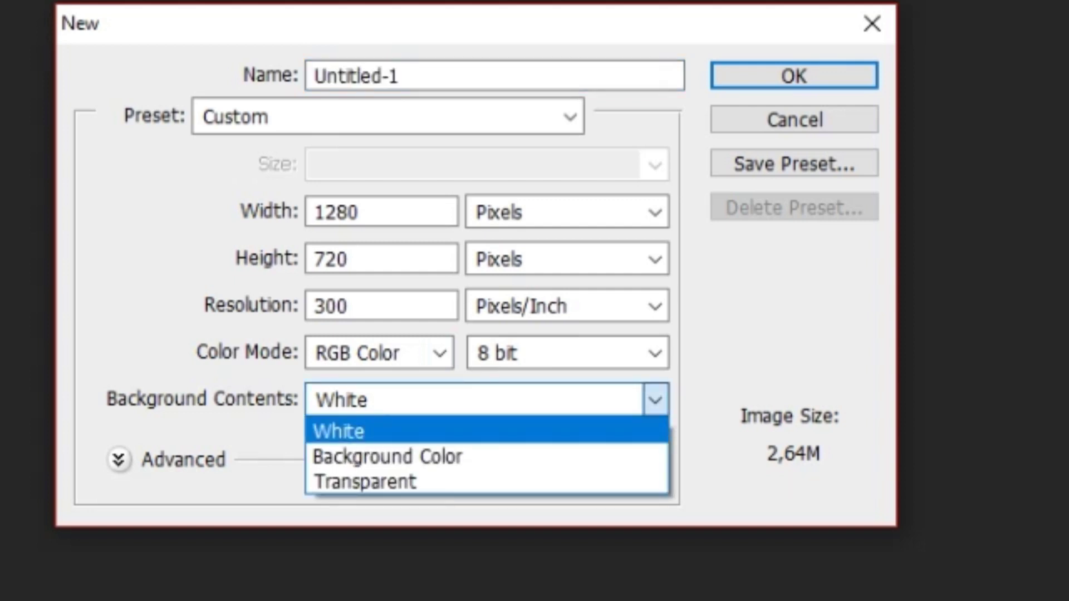
pyautogui.press('Return')
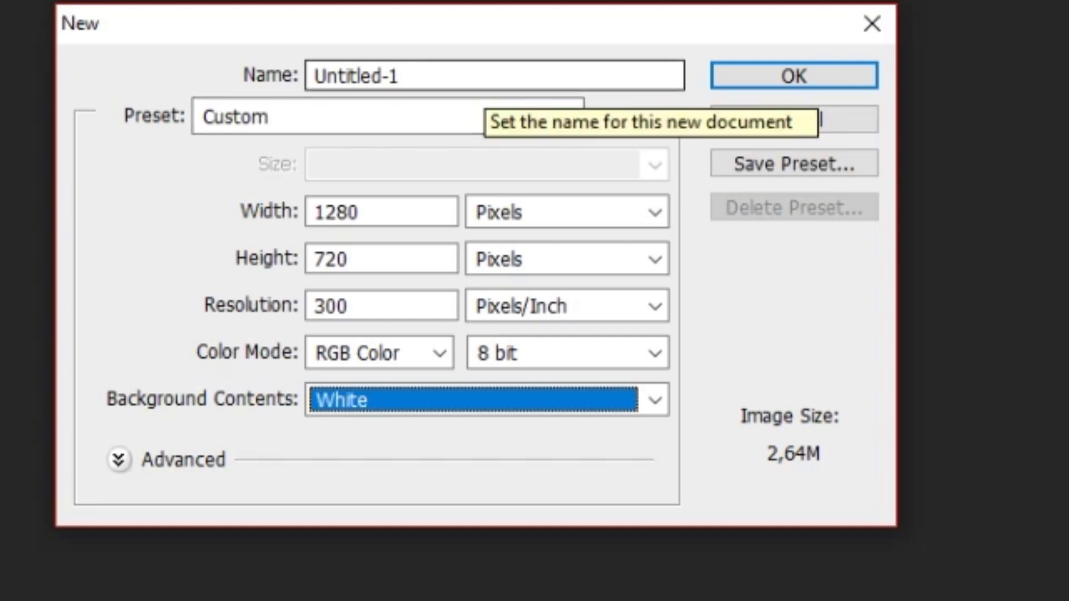
pyautogui.click(482, 76)
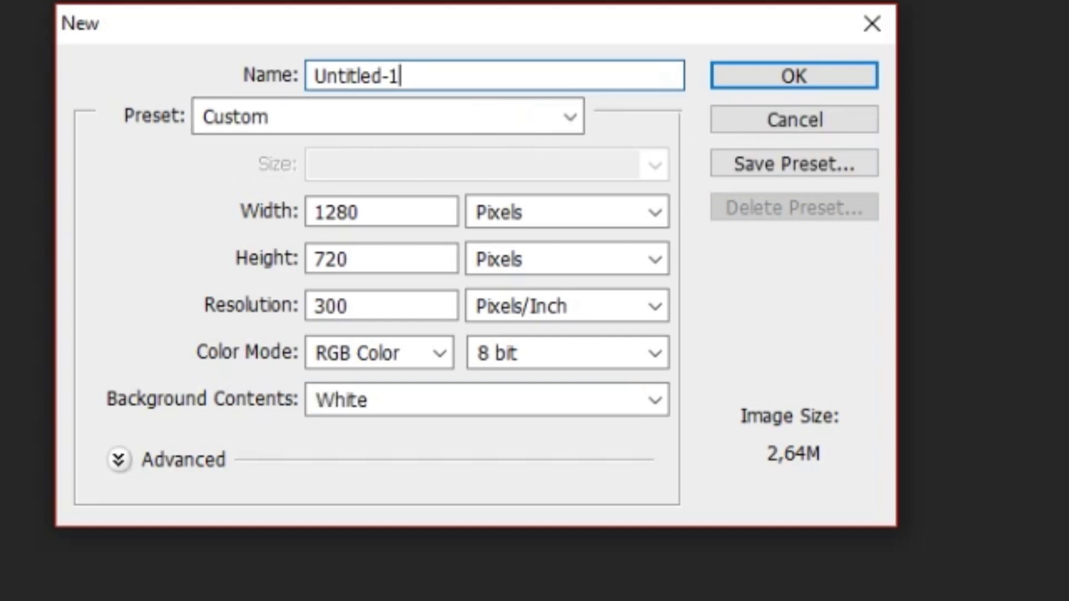
pyautogui.hotkey('ctrl', 'a')
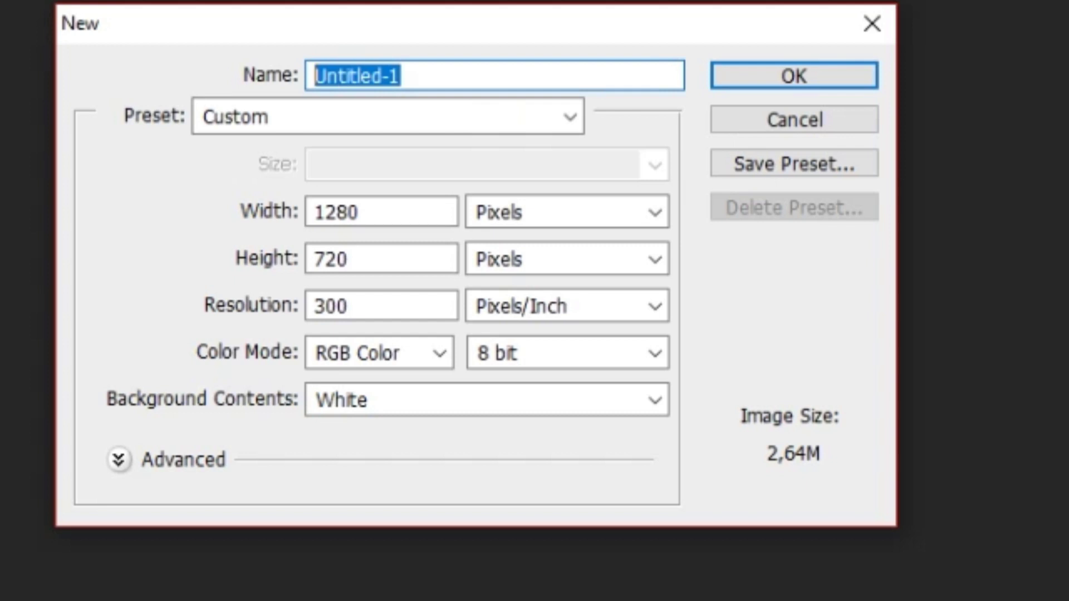
pyautogui.press('BackSpace')
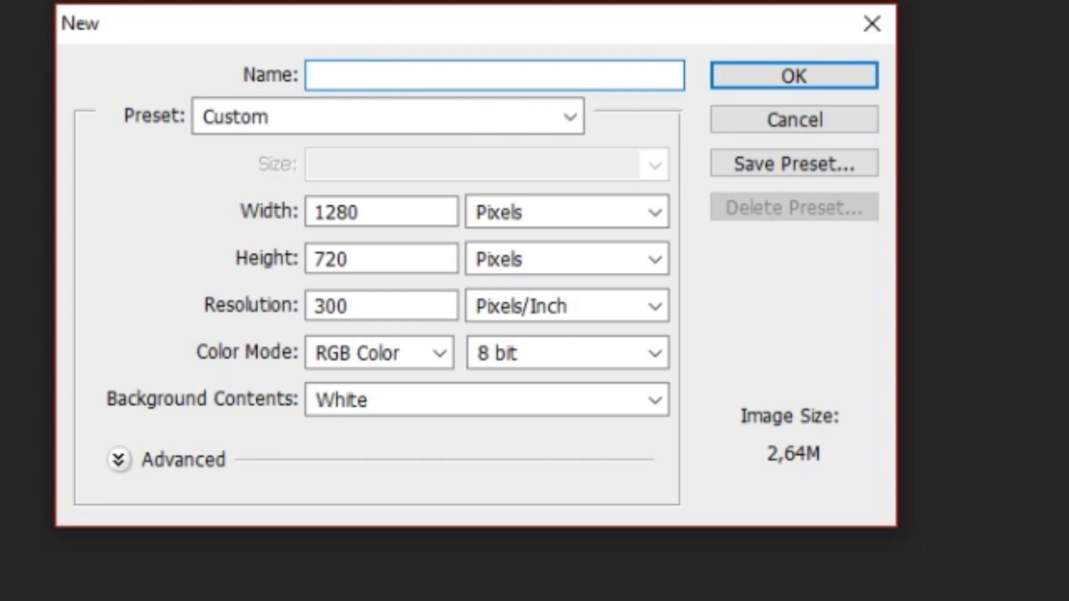
pyautogui.write('Game')
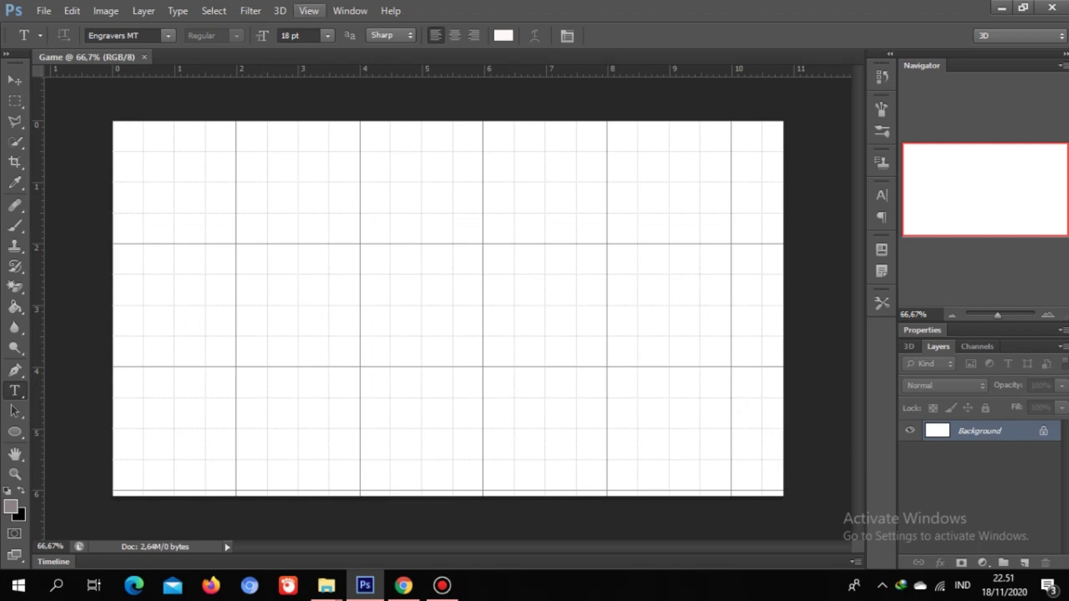
# Step: Hide the canvas grid via View > Extras
pyautogui.click(308, 10)
pyautogui.press('Down')
pyautogui.press('Down')
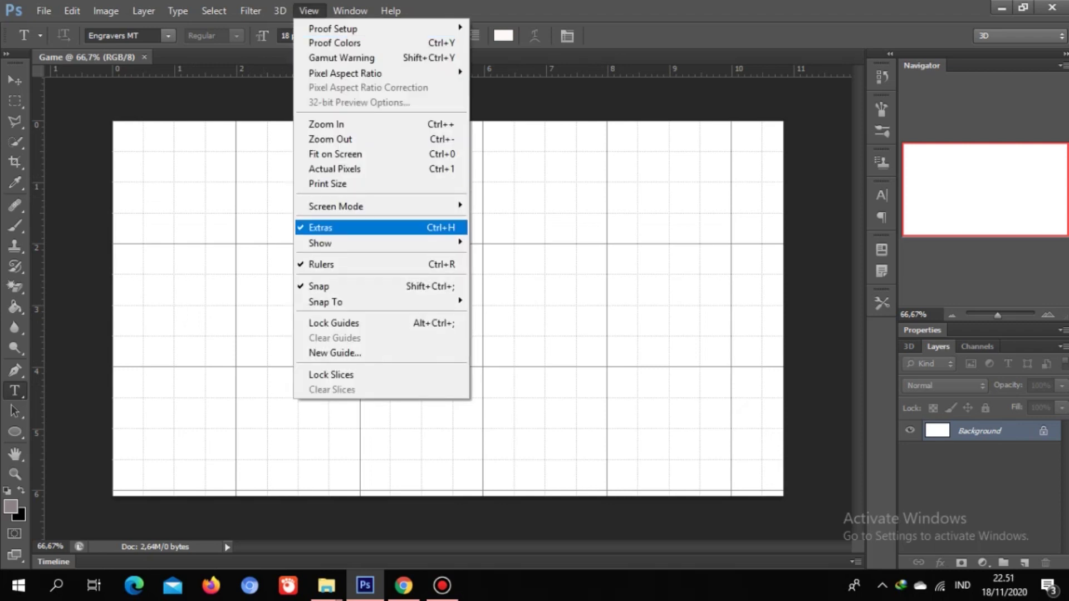
pyautogui.press('Return')
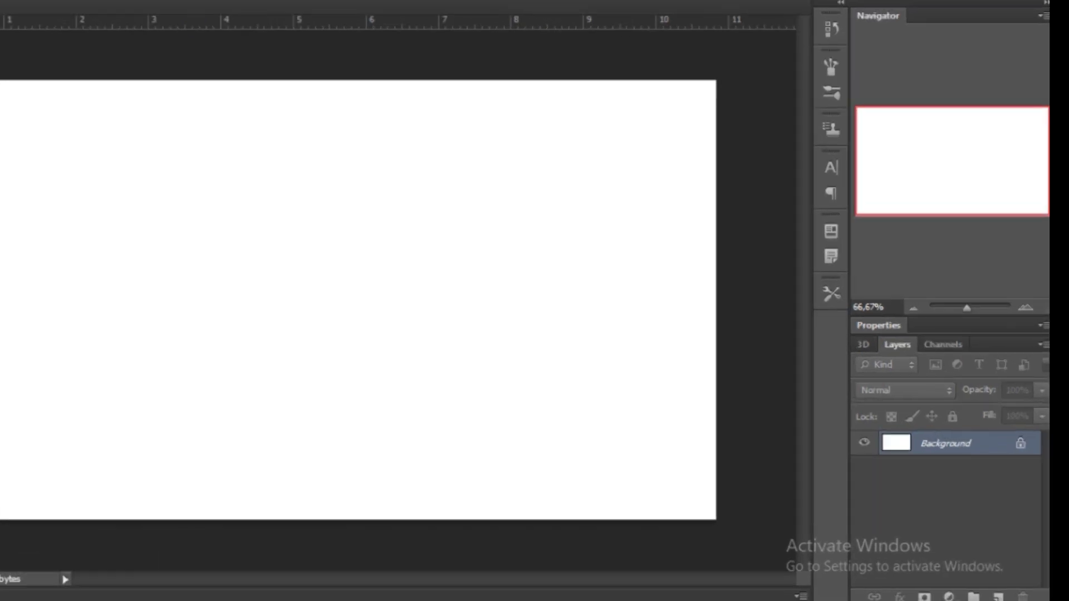
# Step: Duplicate the Background layer as a new layer named 'Dasar'
pyautogui.rightClick(980, 431)
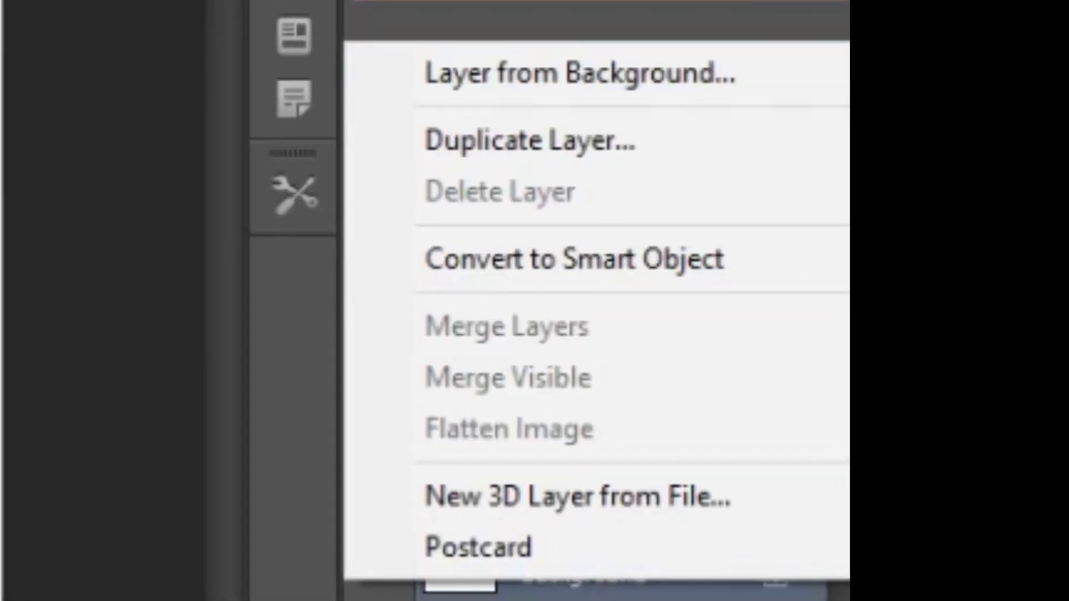
pyautogui.click(761, 218)
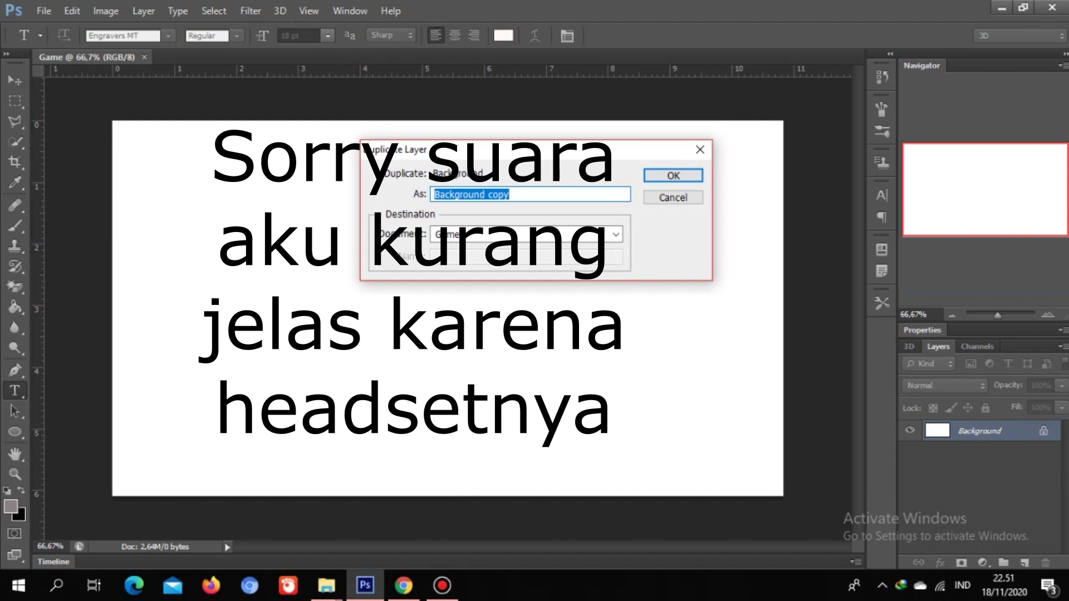
pyautogui.press('End')
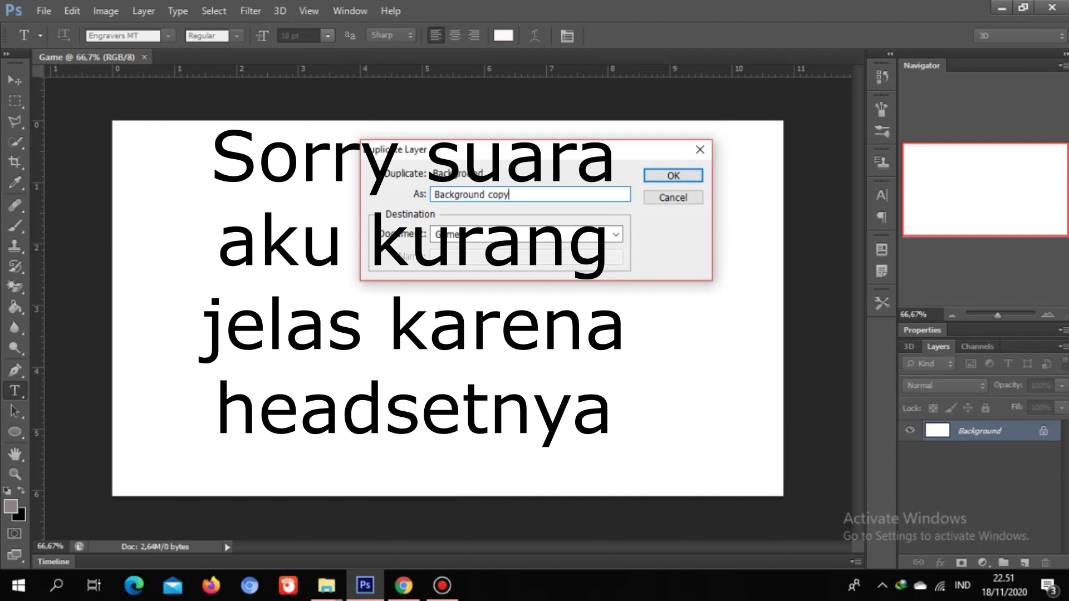
pyautogui.hotkey('ctrl', 'shift', 'Left')
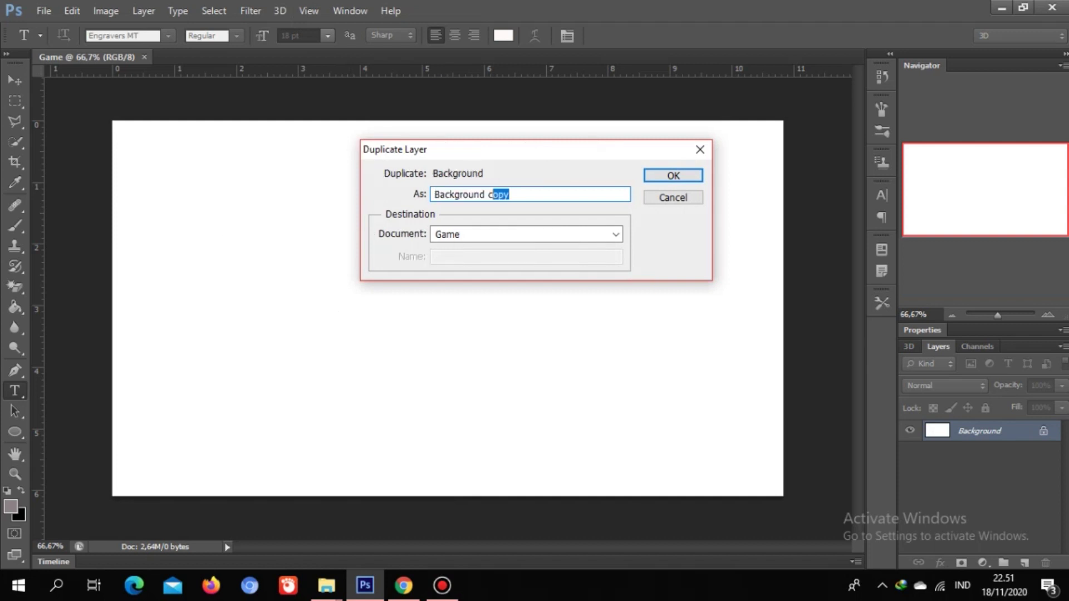
pyautogui.hotkey('ctrl', 'shift', 'Left')
pyautogui.press('BackSpace')
pyautogui.write('Dasar')
pyautogui.press('Return')
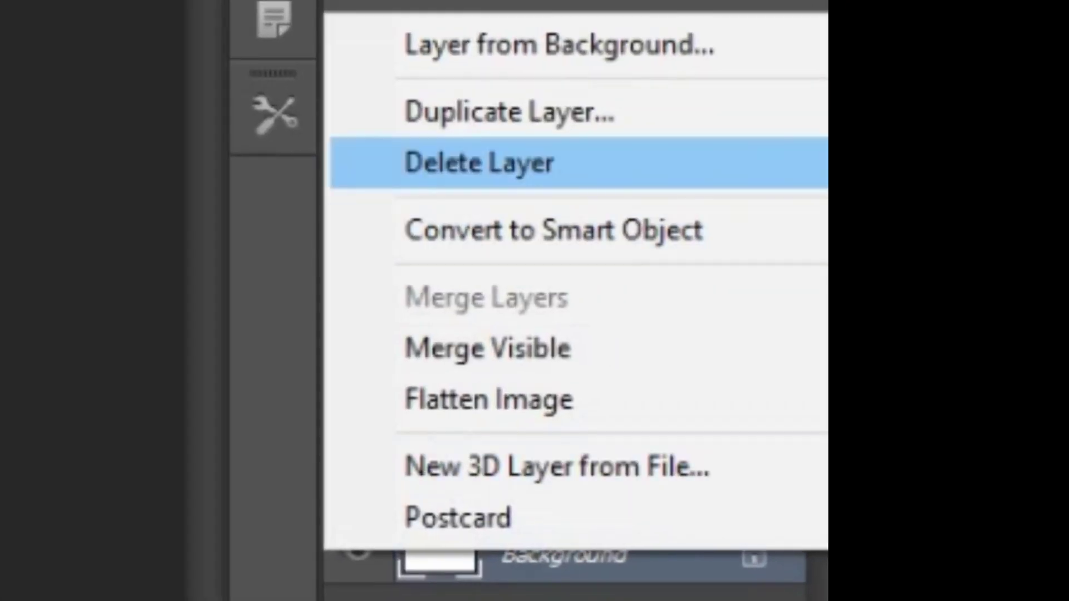
# Step: Delete the original Background layer, leaving only Dasar
pyautogui.click(479, 162)
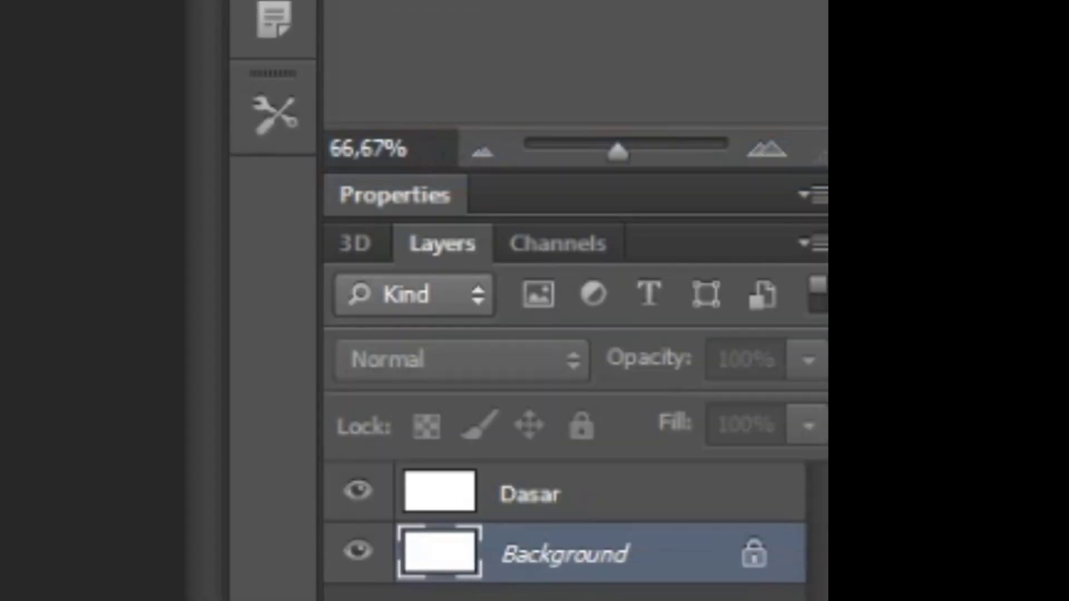
pyautogui.press('Return')
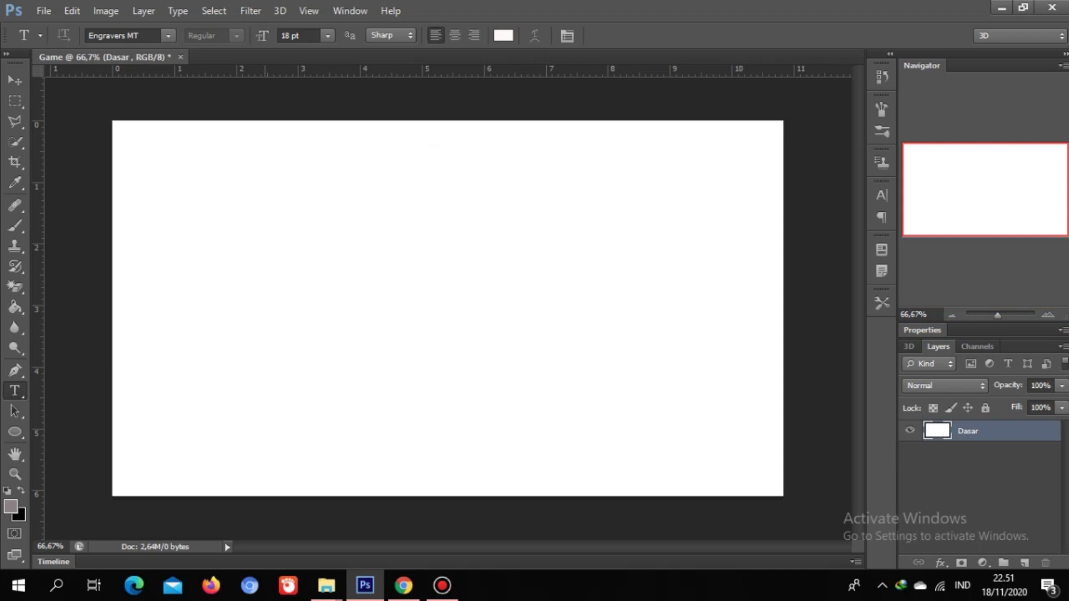
pyautogui.click(403, 585)
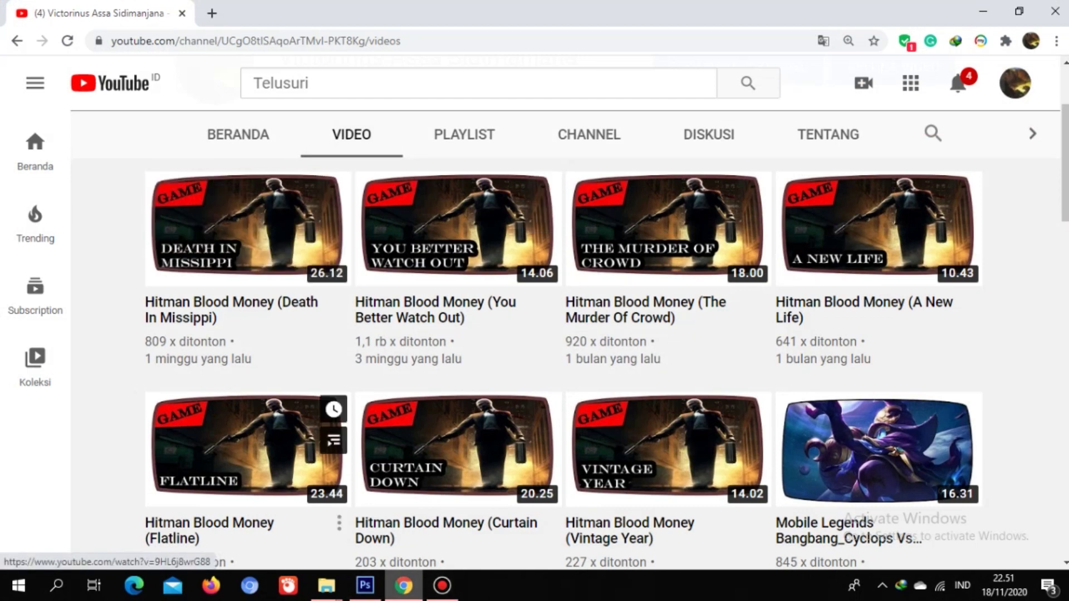
pyautogui.click(365, 585)
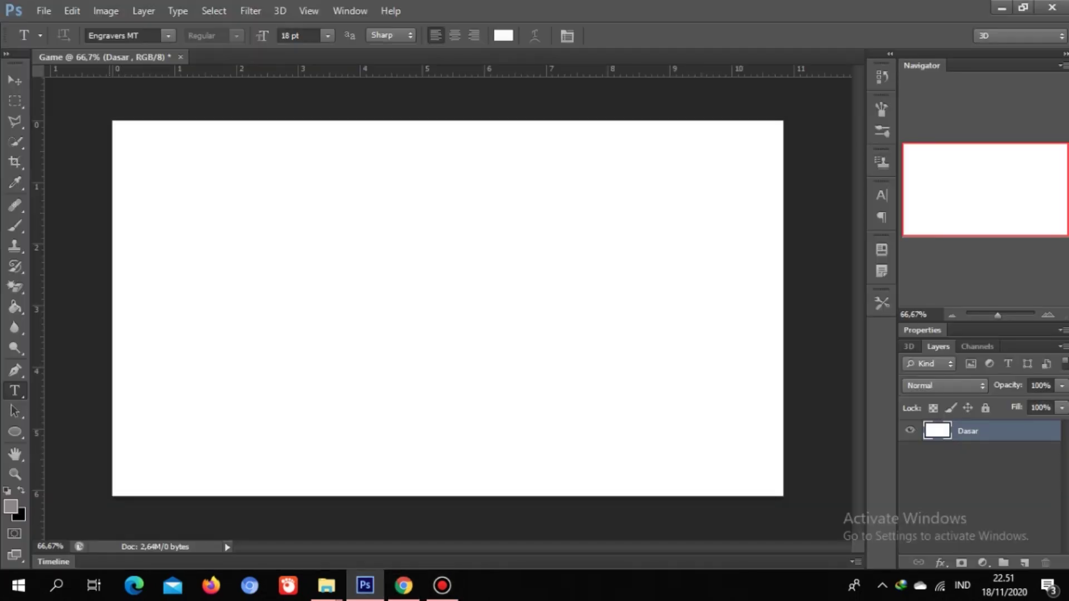
# Step: Start a curved Pen path with smooth anchors at the lower-left and bottom-right corners
pyautogui.click(15, 370)
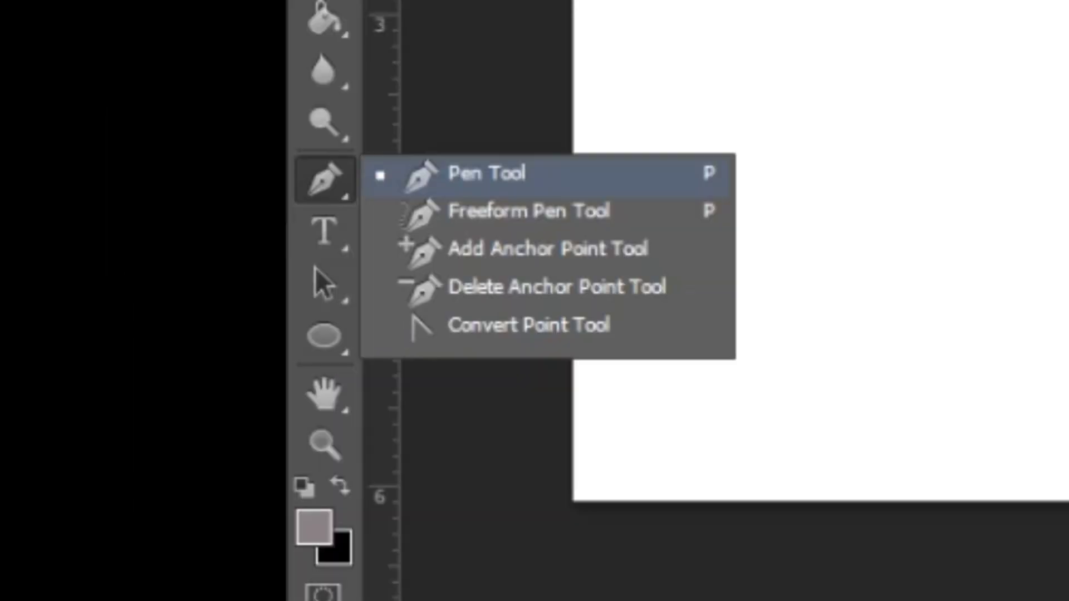
pyautogui.click(487, 173)
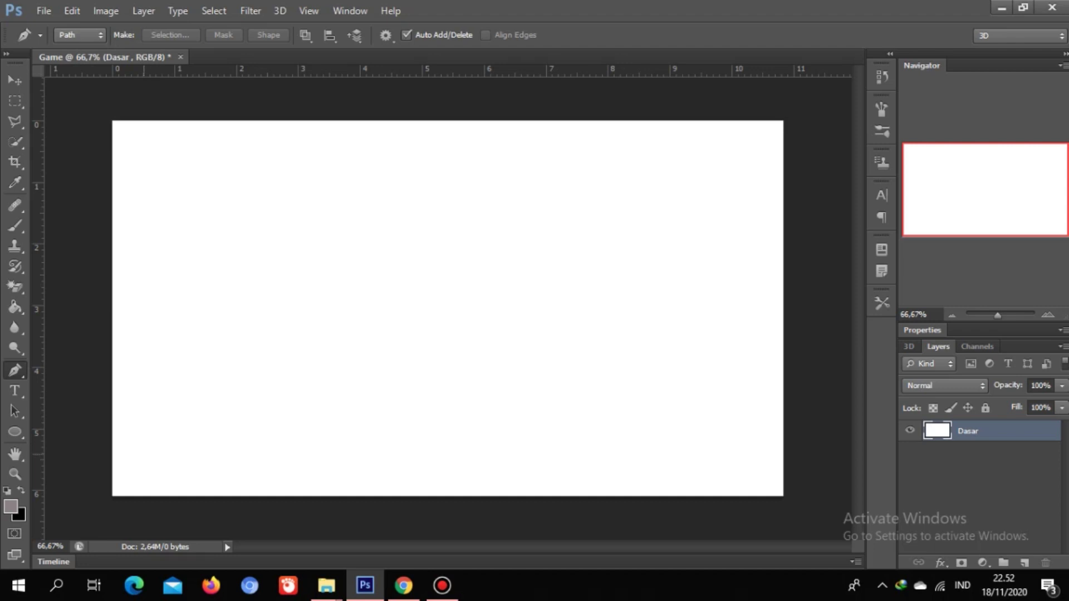
pyautogui.moveTo(151, 453); pyautogui.dragTo(171, 480)
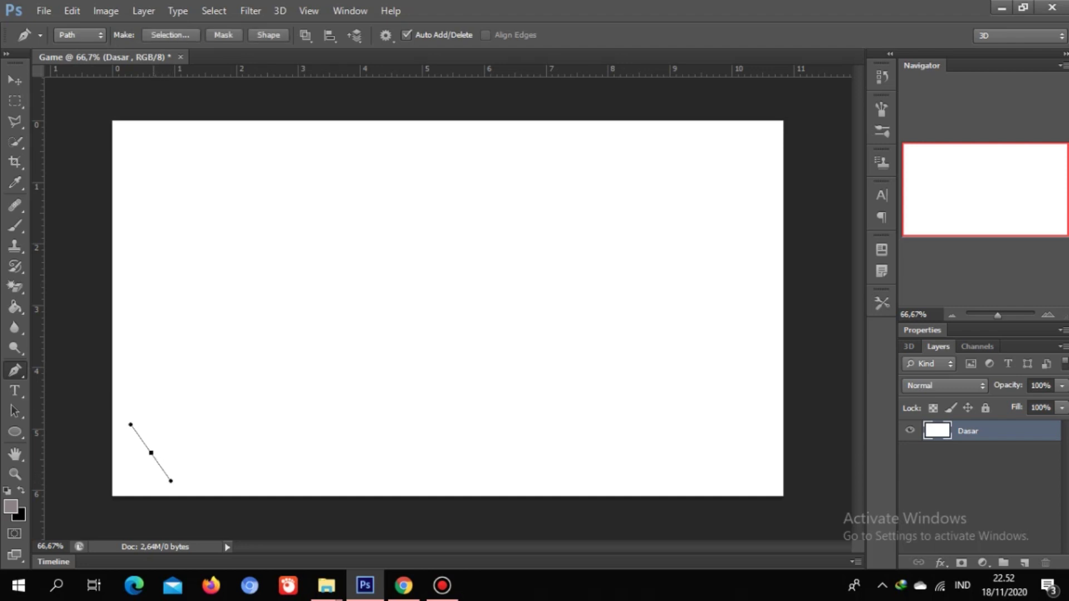
pyautogui.click(162, 147)
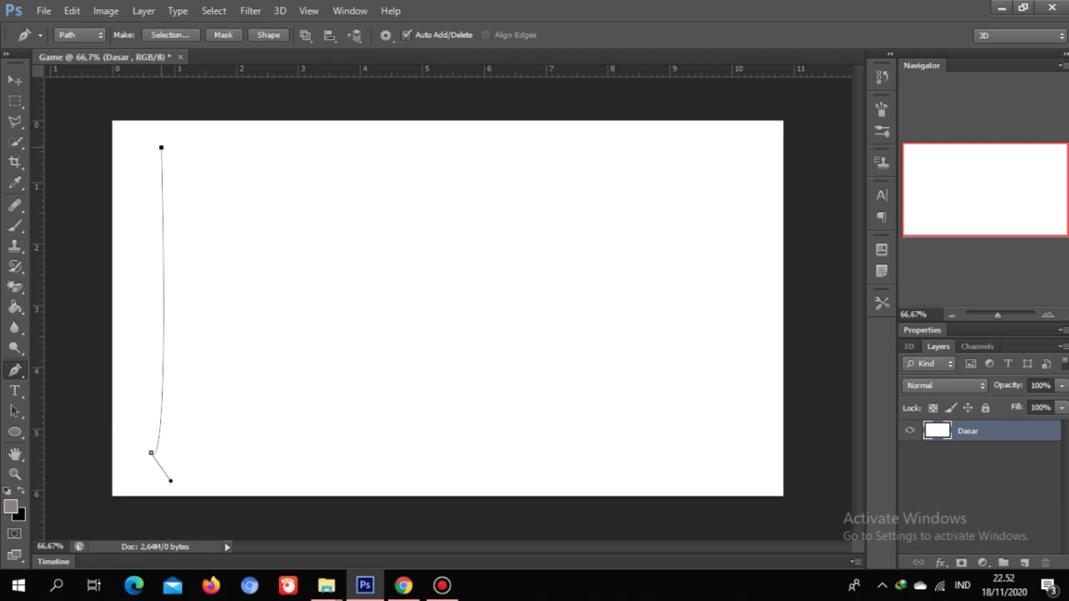
pyautogui.hotkey('ctrl', 'z')
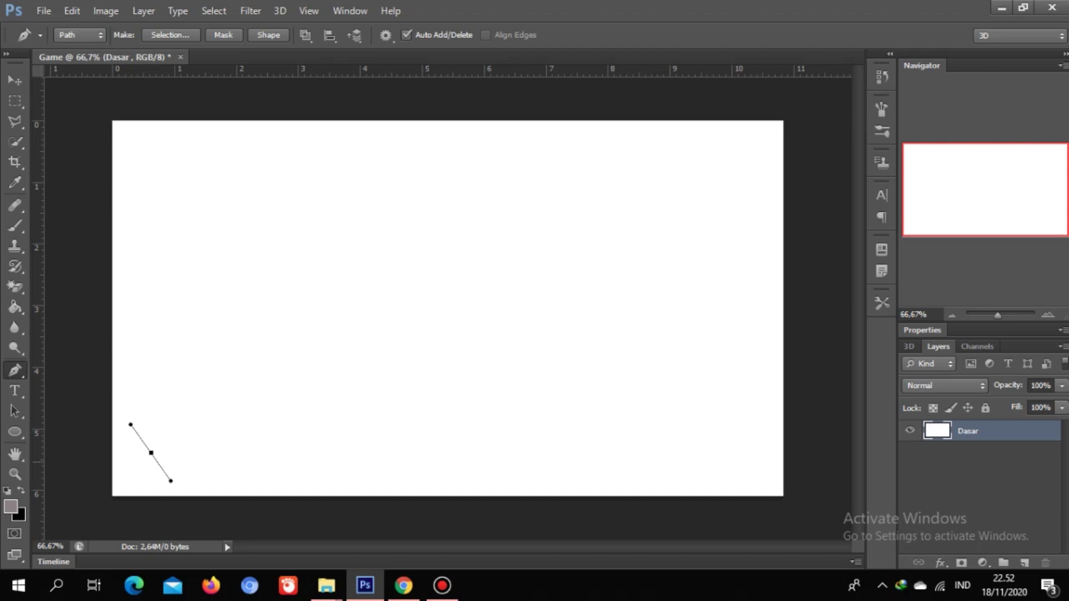
pyautogui.click(737, 450)
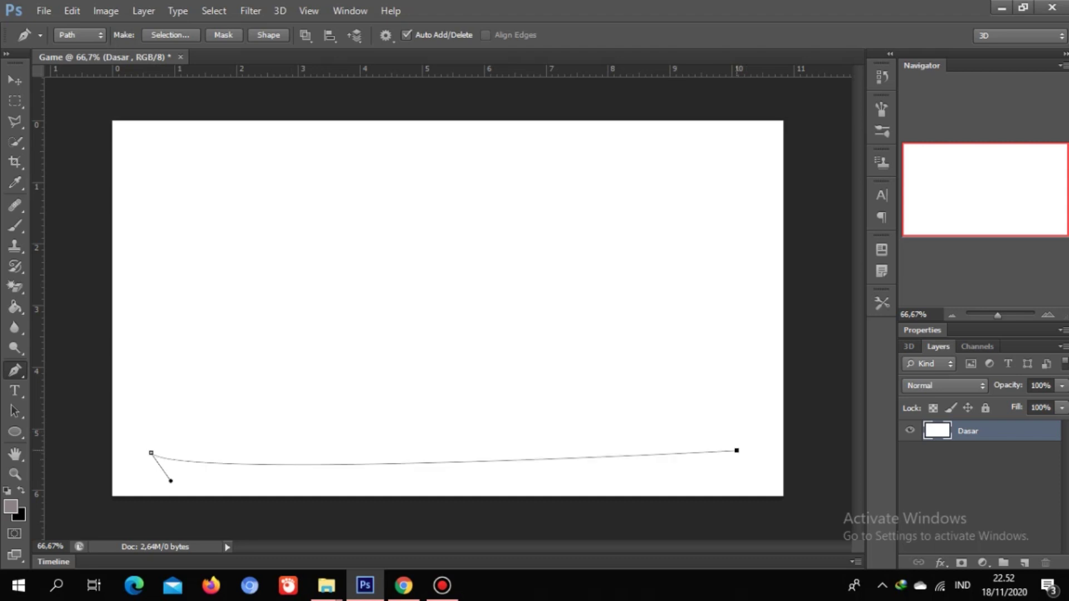
pyautogui.moveTo(737, 451); pyautogui.dragTo(758, 424)
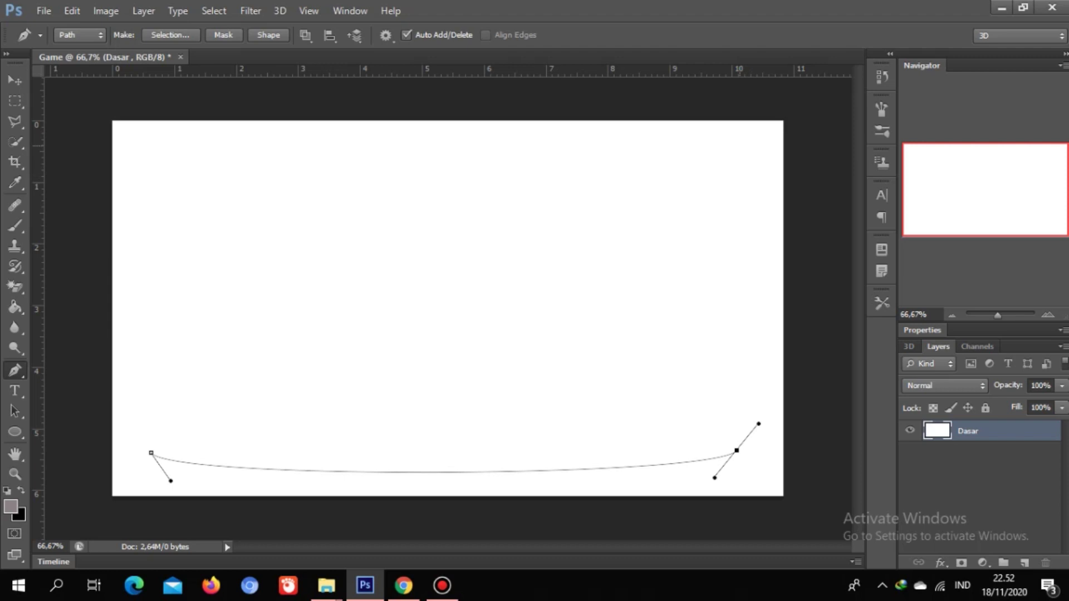
# Step: Add curved top-right and top-left anchors, close the path, and load it as a selection
pyautogui.moveTo(742, 148); pyautogui.dragTo(782, 161)
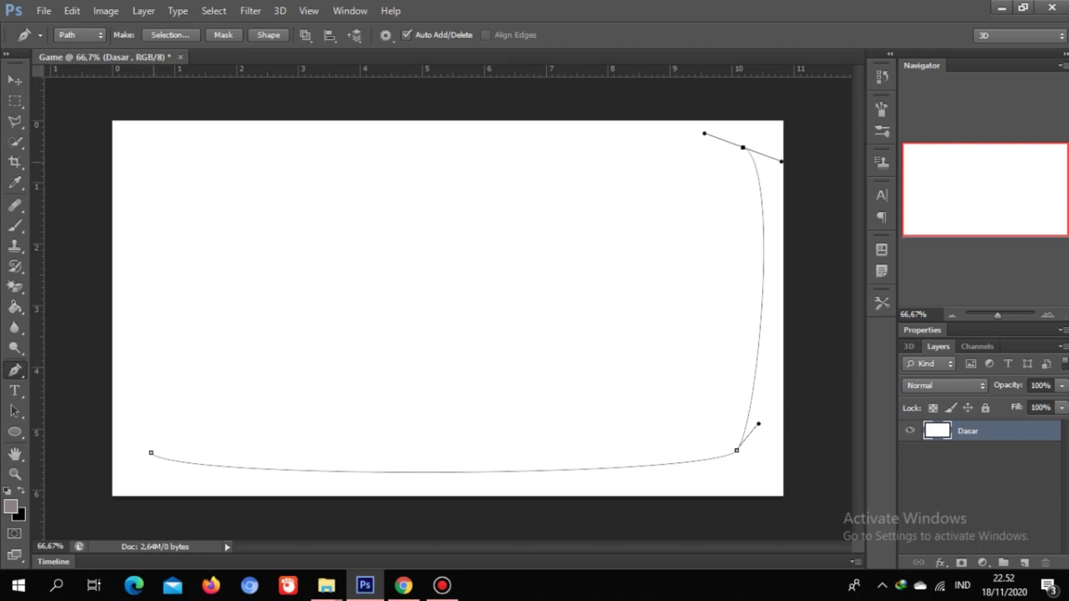
pyautogui.click(153, 152)
pyautogui.moveTo(152, 152); pyautogui.dragTo(134, 177)
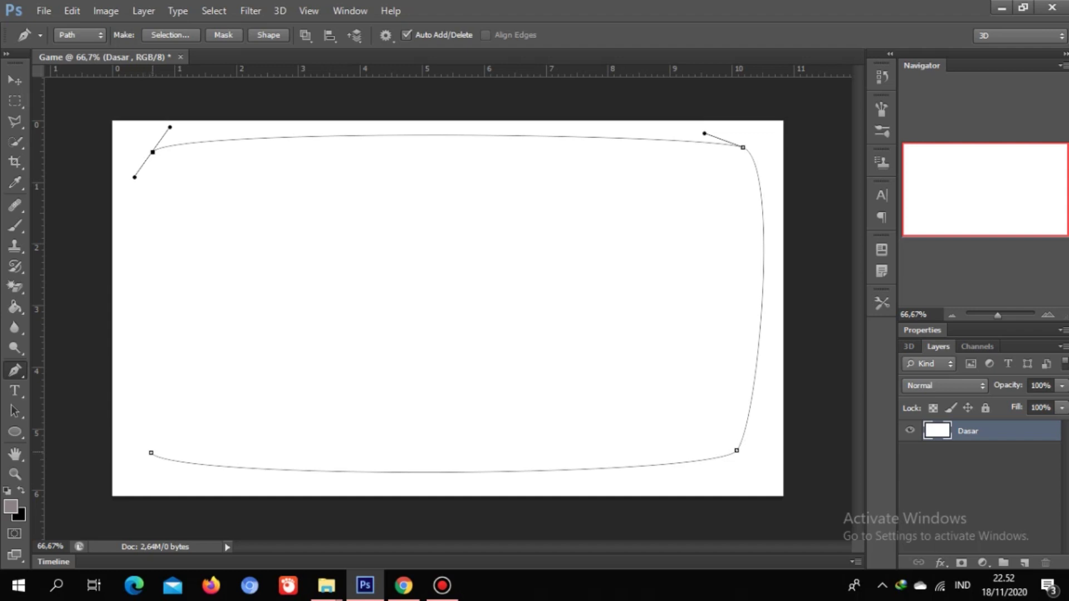
pyautogui.moveTo(151, 453); pyautogui.dragTo(171, 481)
pyautogui.press('Return')
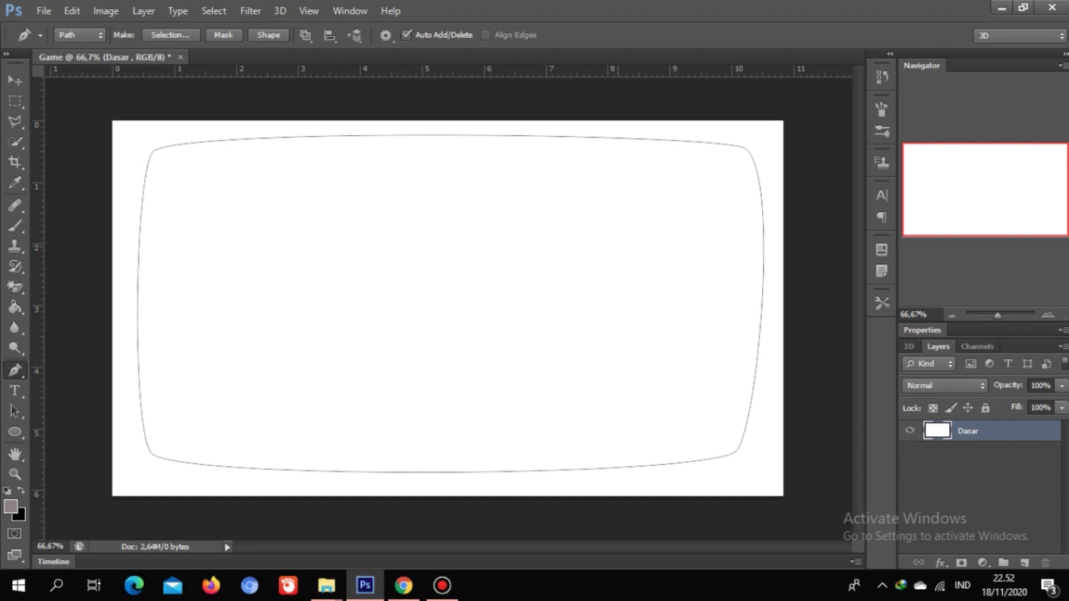
pyautogui.hotkey('ctrl', 'Return')
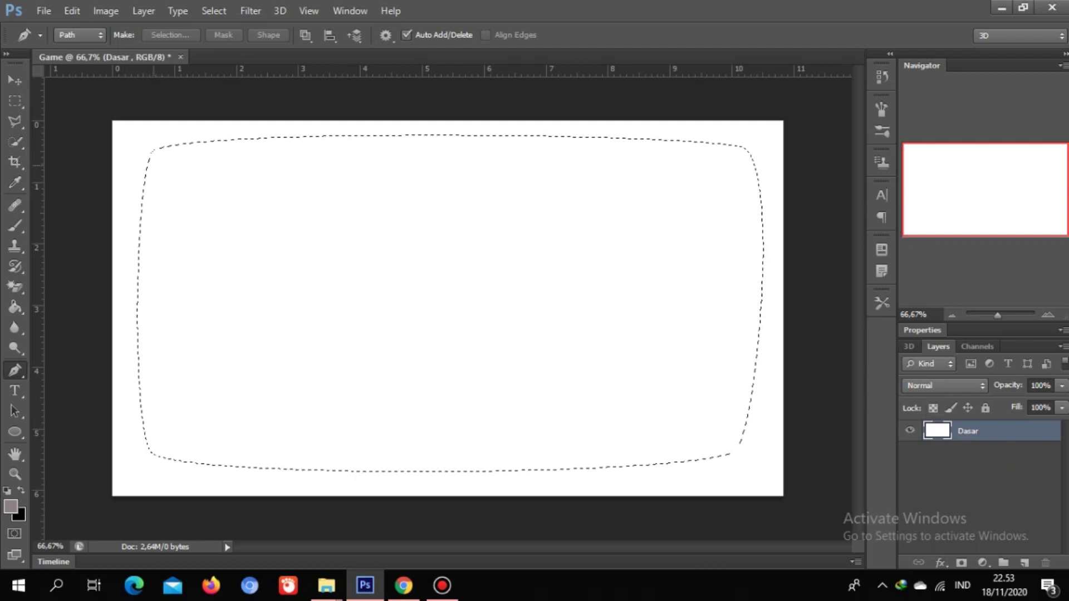
# Step: Magic-erase the white inside the rounded selection on Dasar, then deselect
pyautogui.rightClick(15, 287)
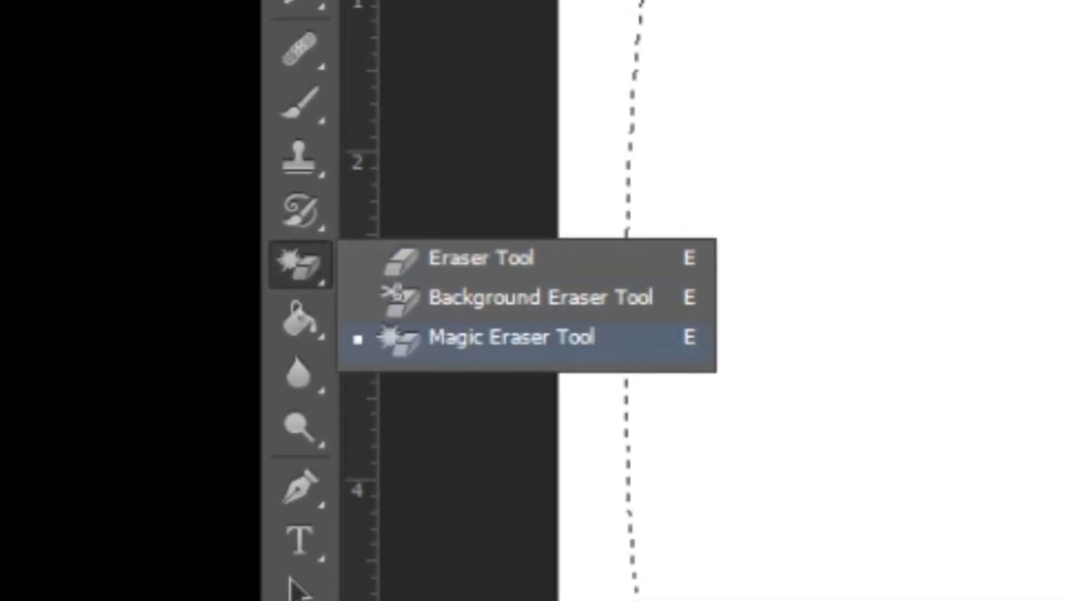
pyautogui.click(471, 334)
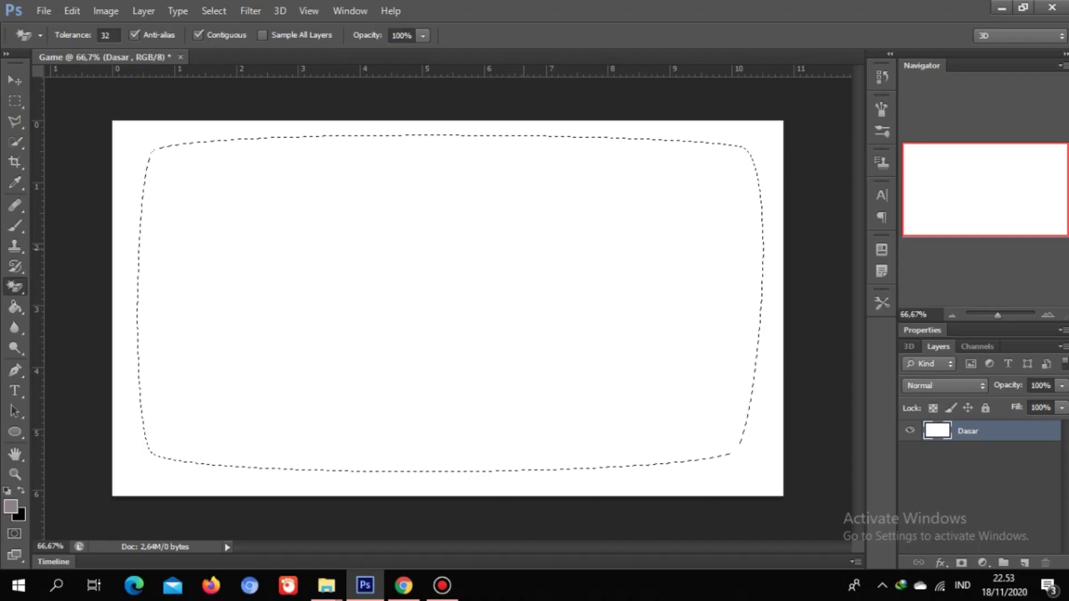
pyautogui.click(445, 306)
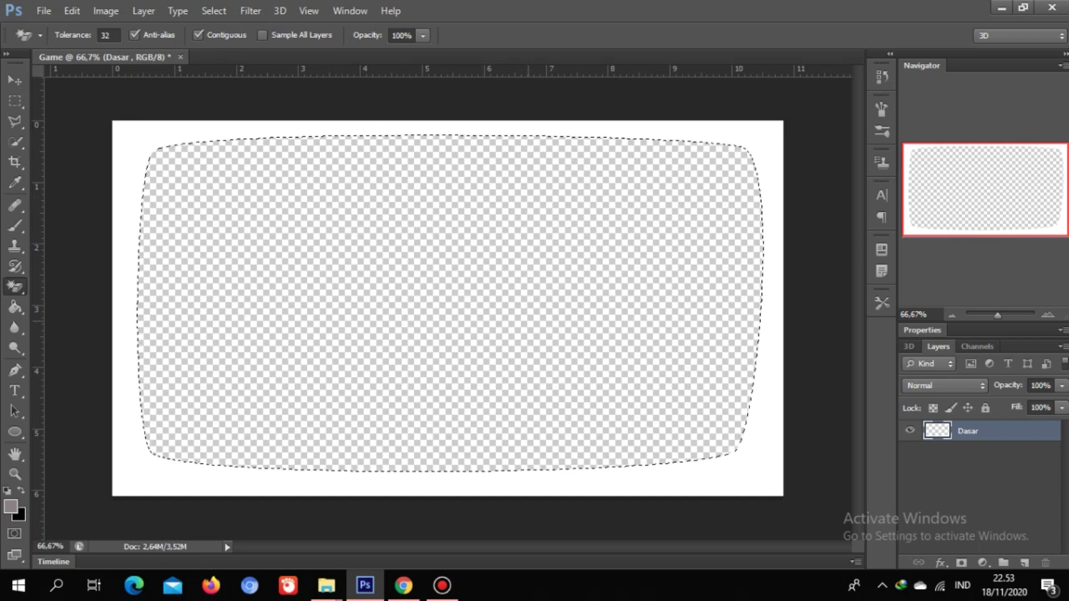
pyautogui.hotkey('ctrl', 'd')
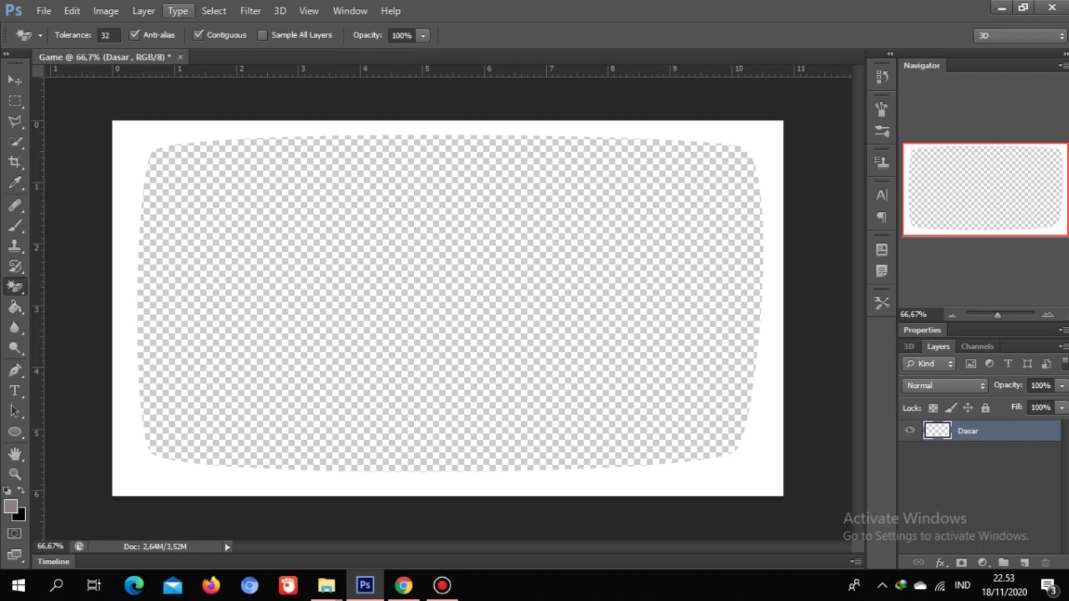
# Step: Add a 20 px outside Stroke layer style to the Dasar frame
pyautogui.click(143, 11)
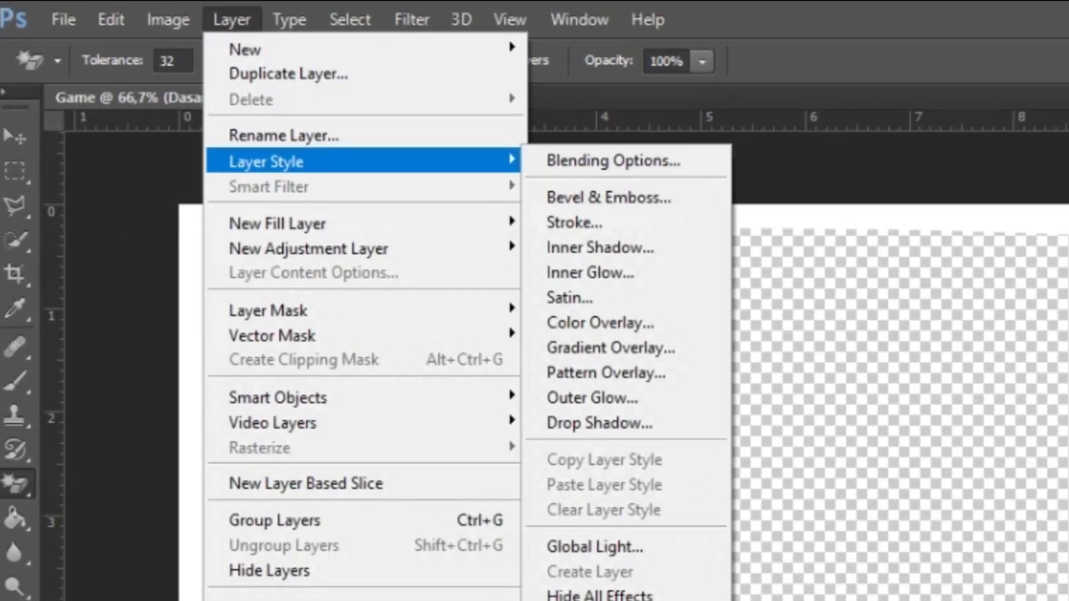
pyautogui.click(574, 222)
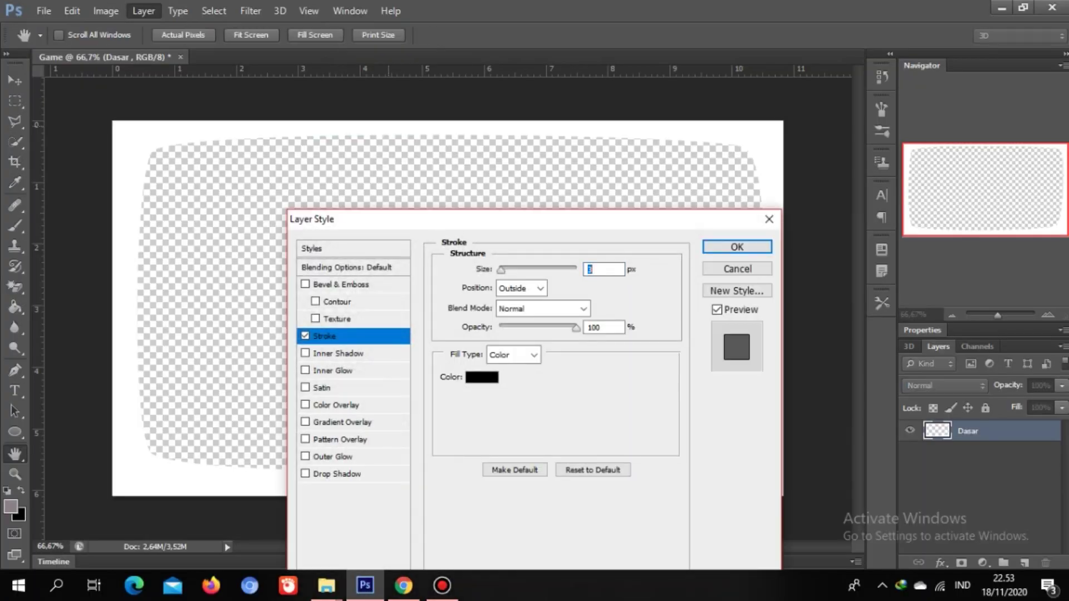
pyautogui.moveTo(535, 225)
pyautogui.mouseDown()
pyautogui.moveTo(755, 232)
pyautogui.moveTo(736, 233)
pyautogui.mouseUp()
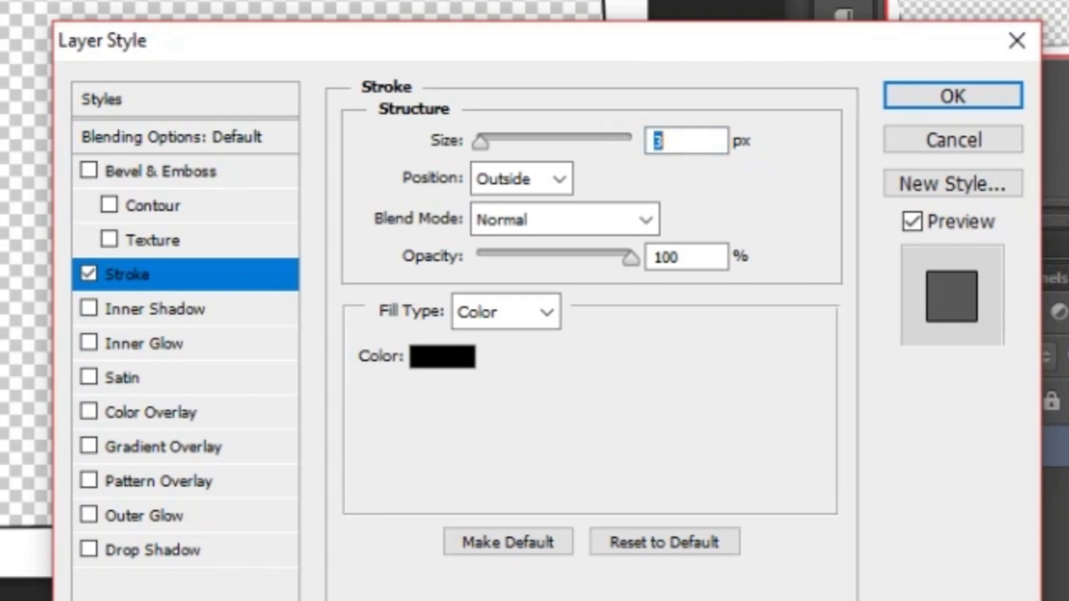
pyautogui.press('Down')
pyautogui.press('Up')
pyautogui.hotkey('shift', 'Up')
pyautogui.hotkey('shift', 'Up')
pyautogui.press('Down')
pyautogui.press('Down')
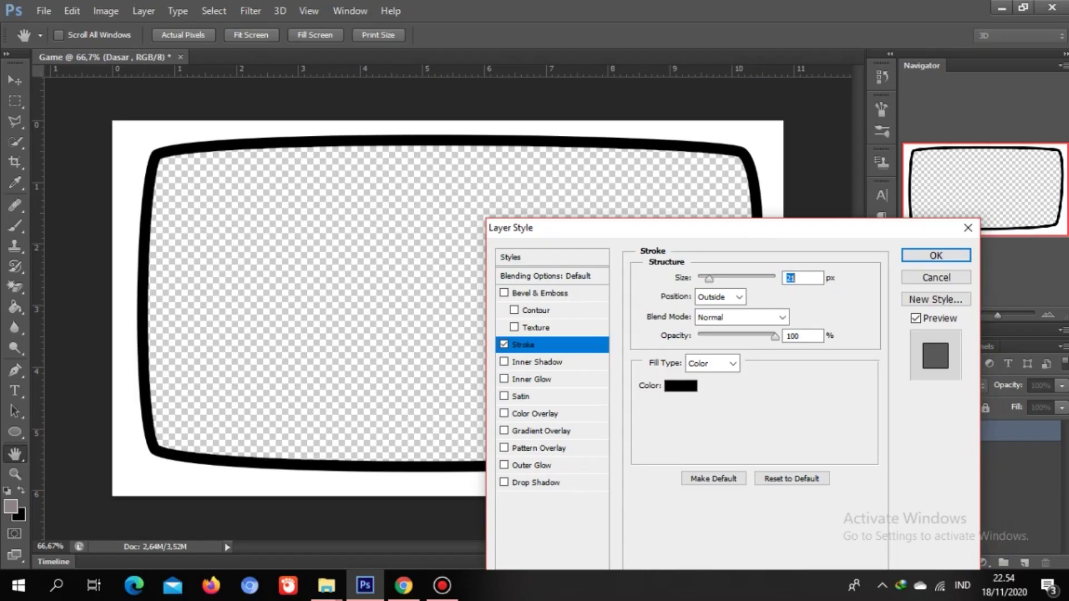
pyautogui.press('Right')
pyautogui.press('BackSpace')
pyautogui.write('0')
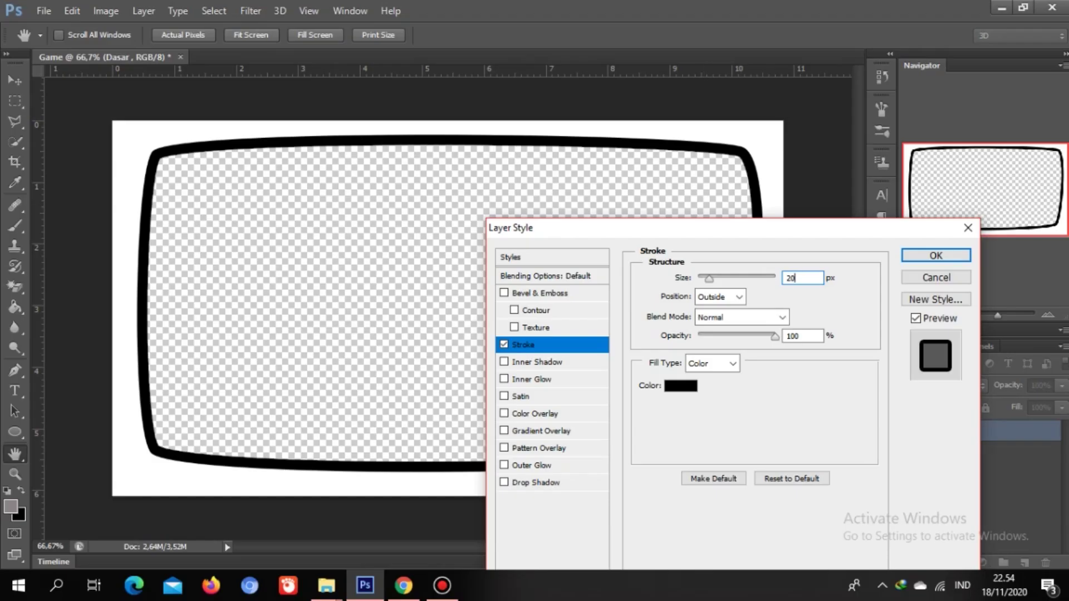
pyautogui.moveTo(755, 230); pyautogui.dragTo(858, 53)
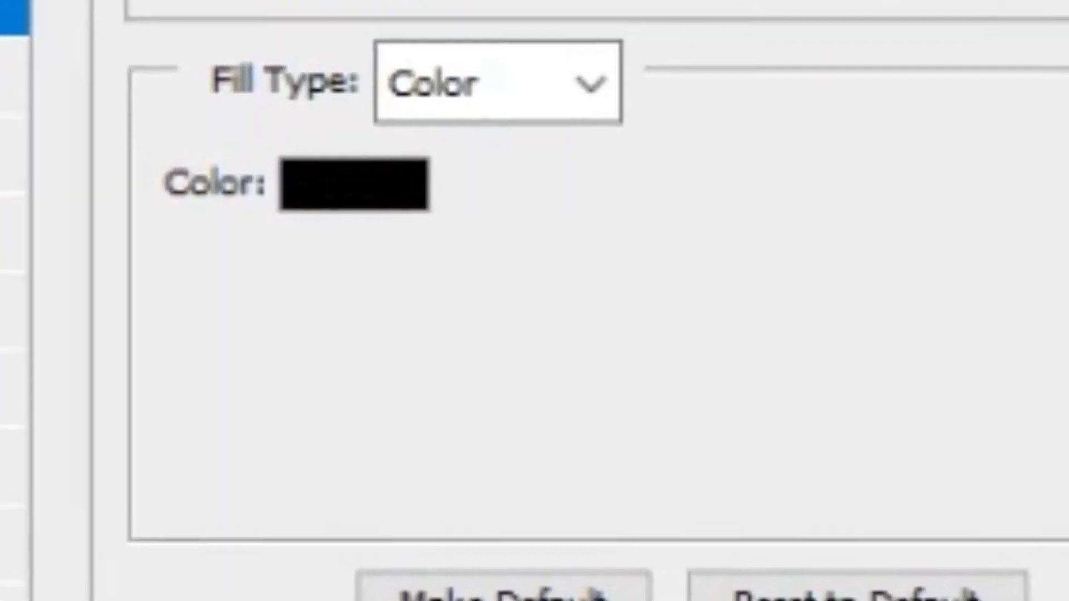
# Step: Change the frame stroke colour to grey #928e8e and apply the layer style
pyautogui.click(782, 208)
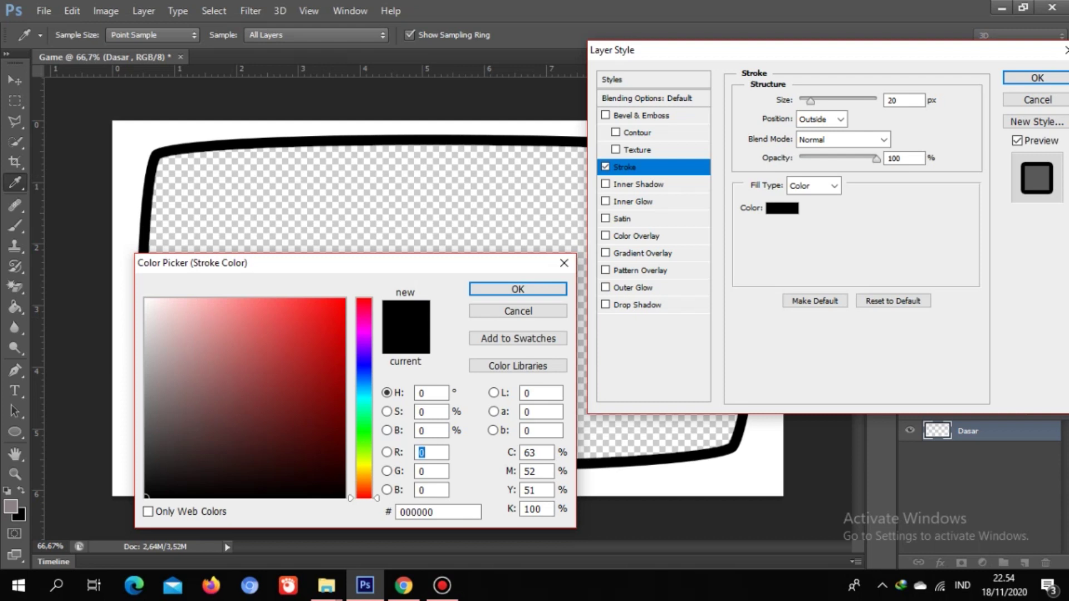
pyautogui.click(365, 306)
pyautogui.click(364, 362)
pyautogui.click(332, 327)
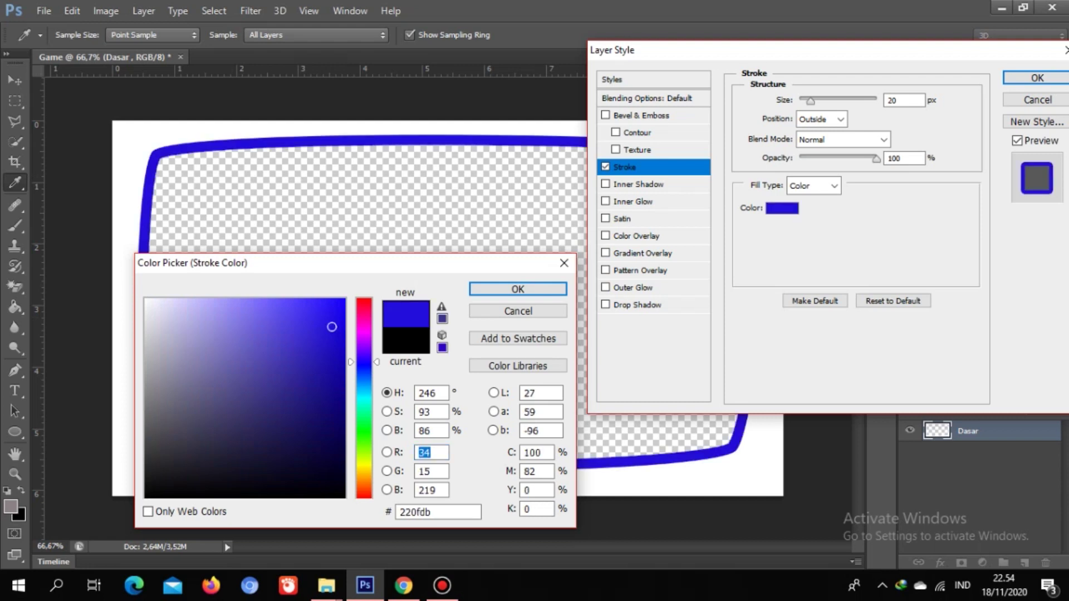
pyautogui.click(364, 429)
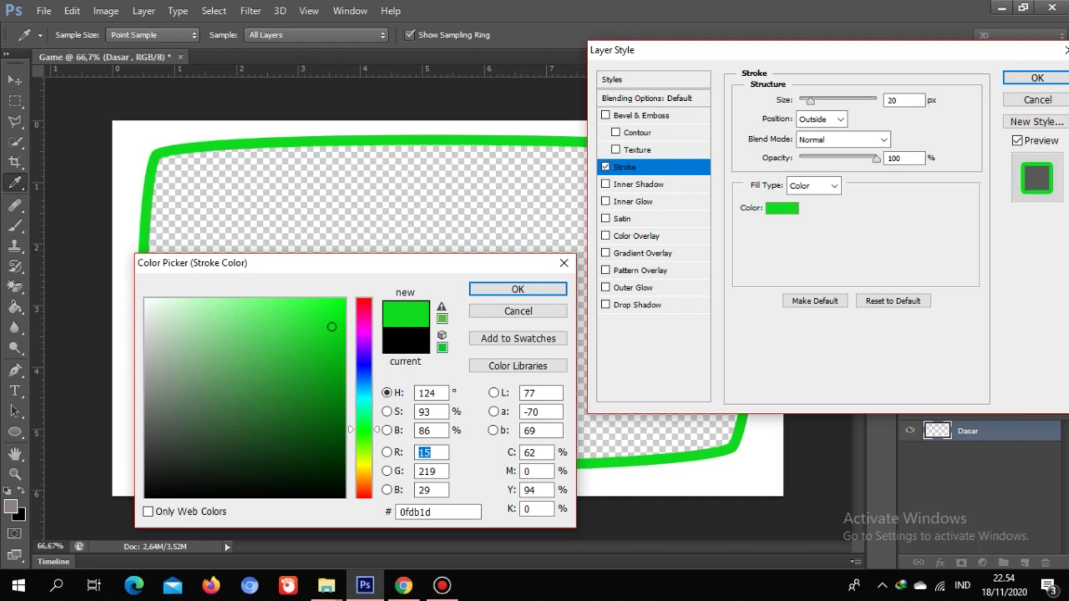
pyautogui.click(405, 341)
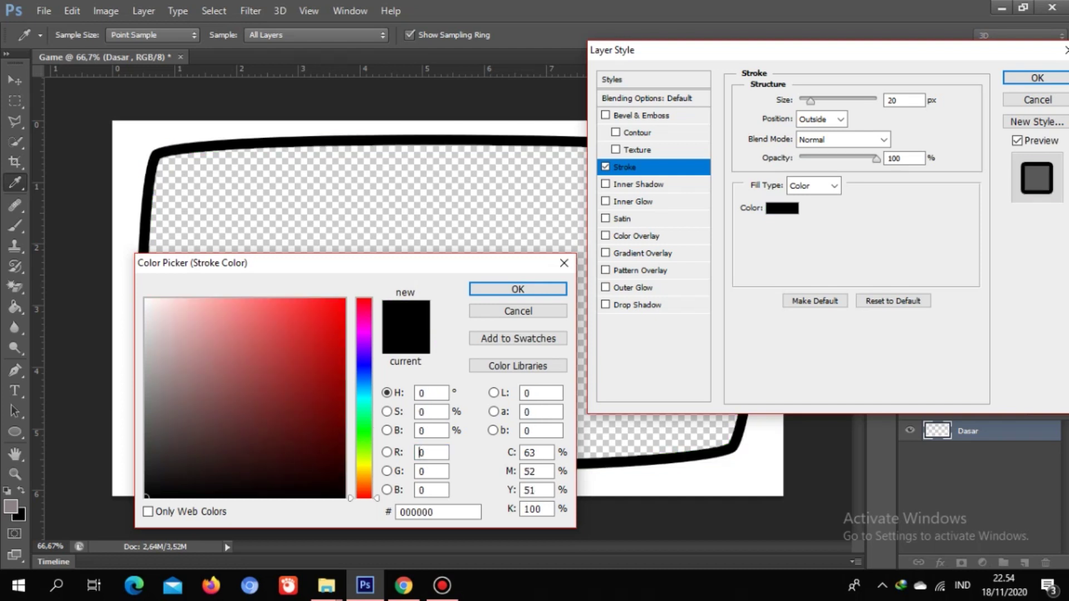
pyautogui.click(153, 322)
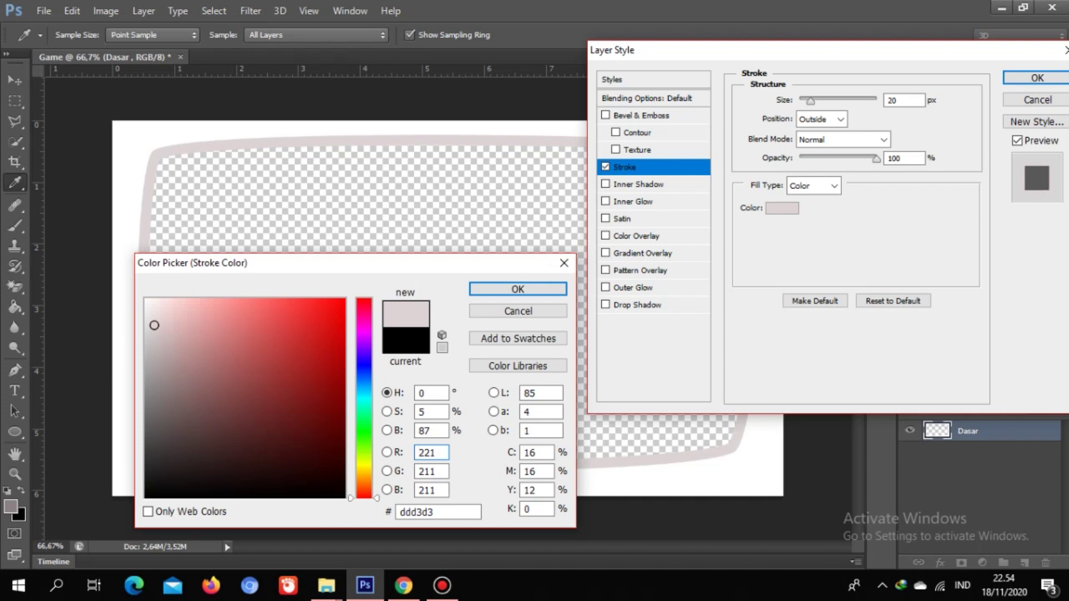
pyautogui.click(153, 343)
pyautogui.moveTo(153, 343); pyautogui.dragTo(151, 384)
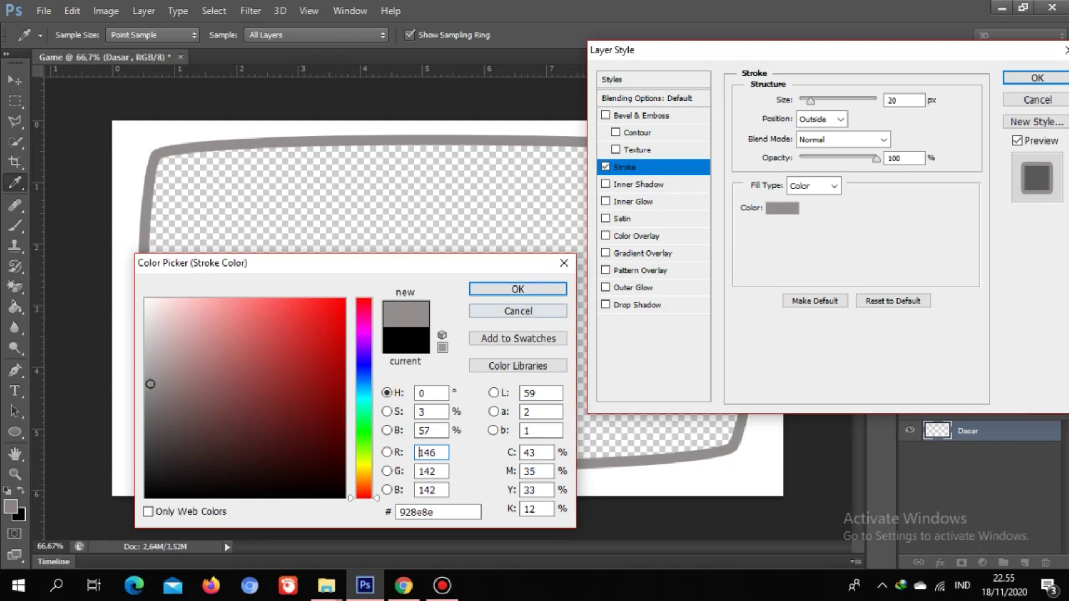
pyautogui.press('Return')
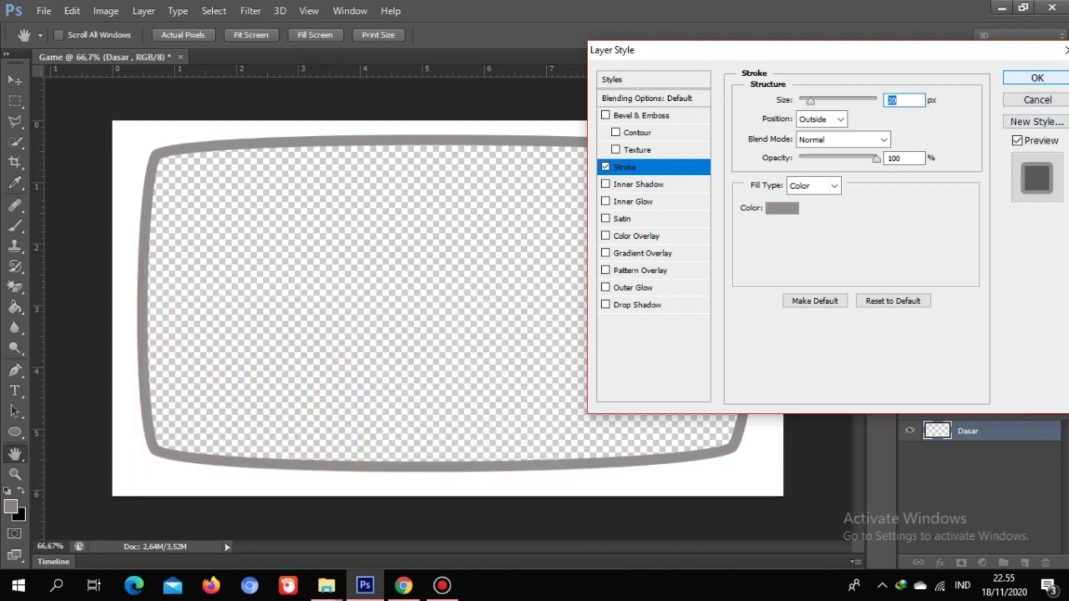
pyautogui.press('Return')
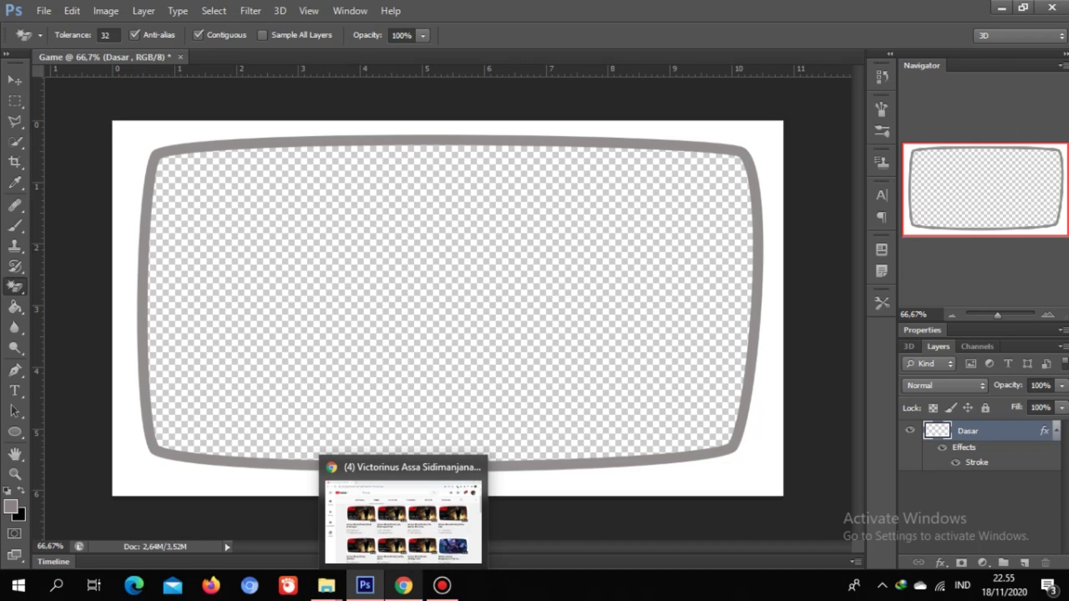
pyautogui.click(404, 585)
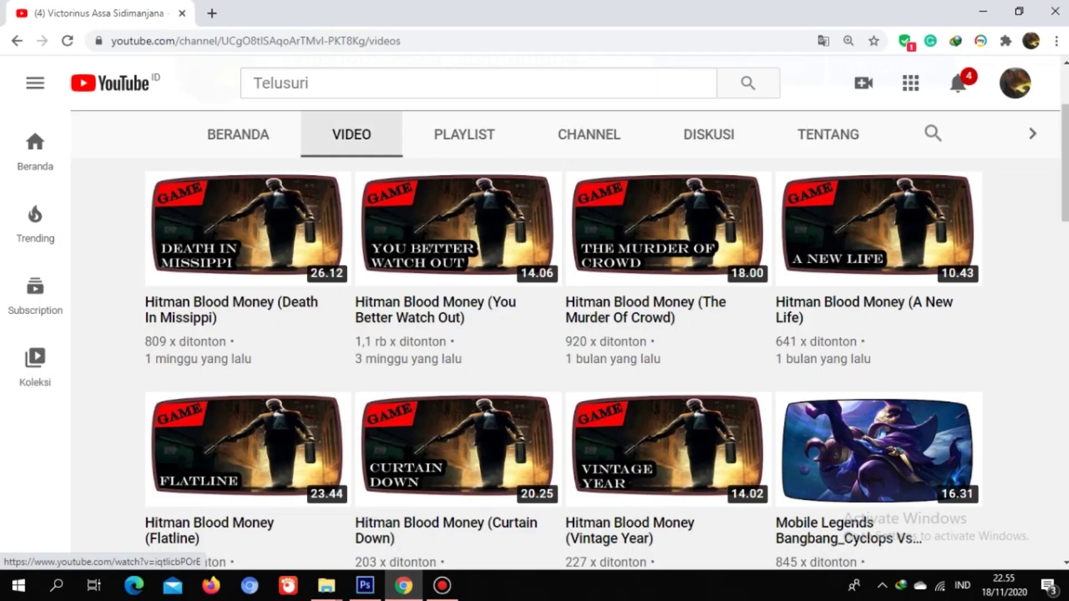
pyautogui.click(366, 585)
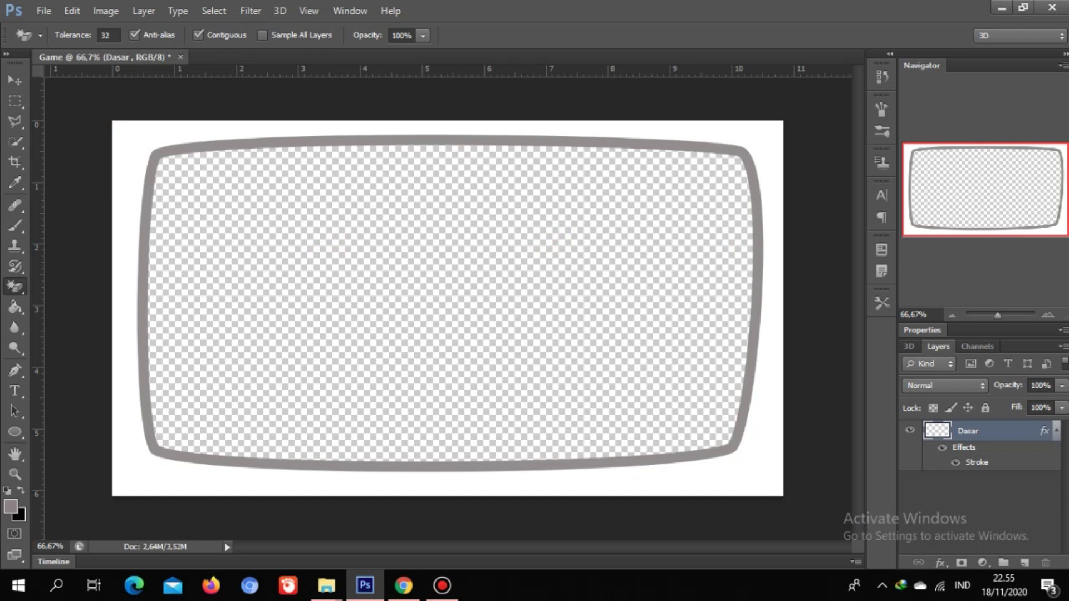
# Step: Check the downloaded image in the Tutorial Thumbnail folder, then return to Photoshop
pyautogui.click(327, 585)
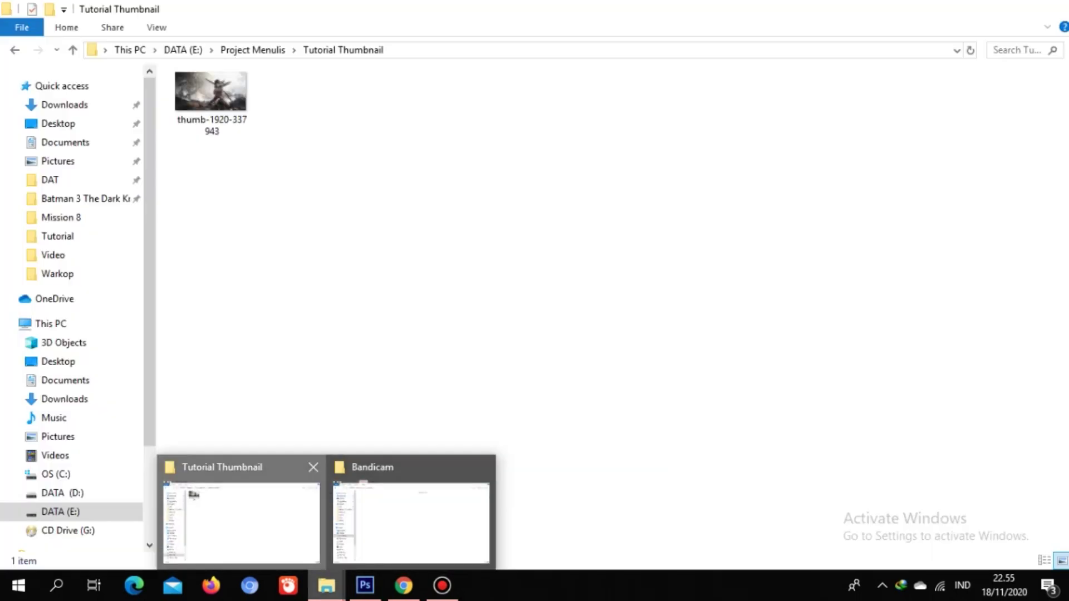
pyautogui.click(241, 523)
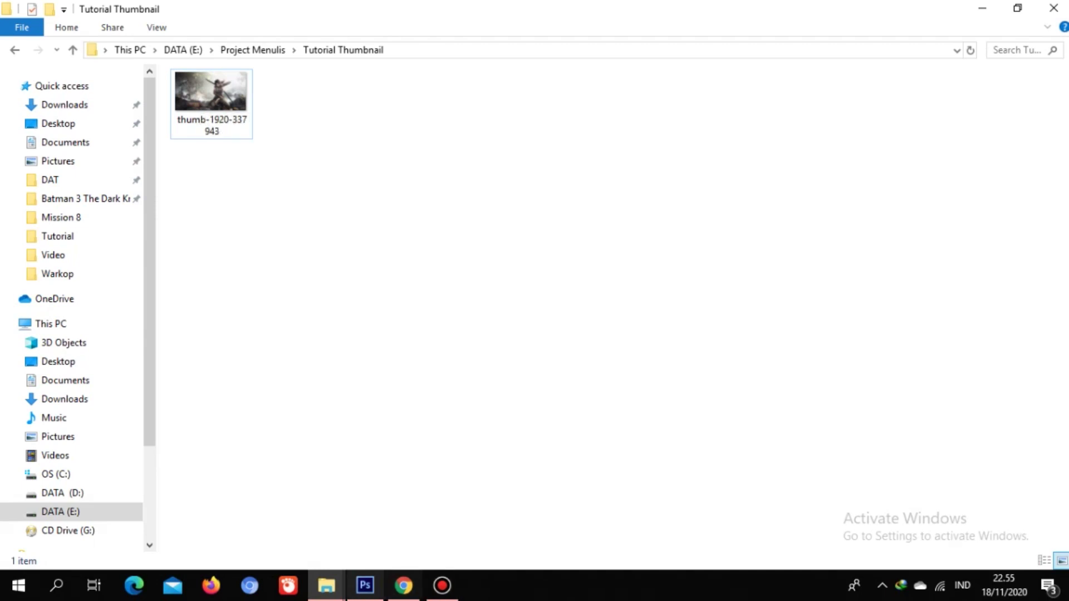
pyautogui.hotkey('alt', 'Tab')
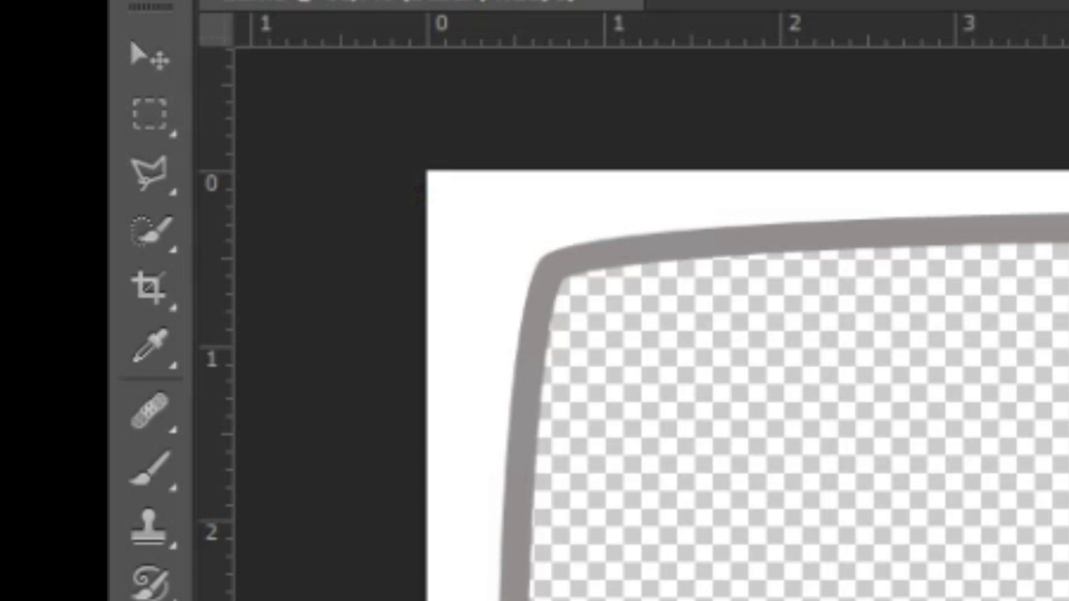
# Step: Draw a slanted four-point Polygonal Lasso tab selection in the frame's top-left corner, and add a new layer
pyautogui.rightClick(200, 192)
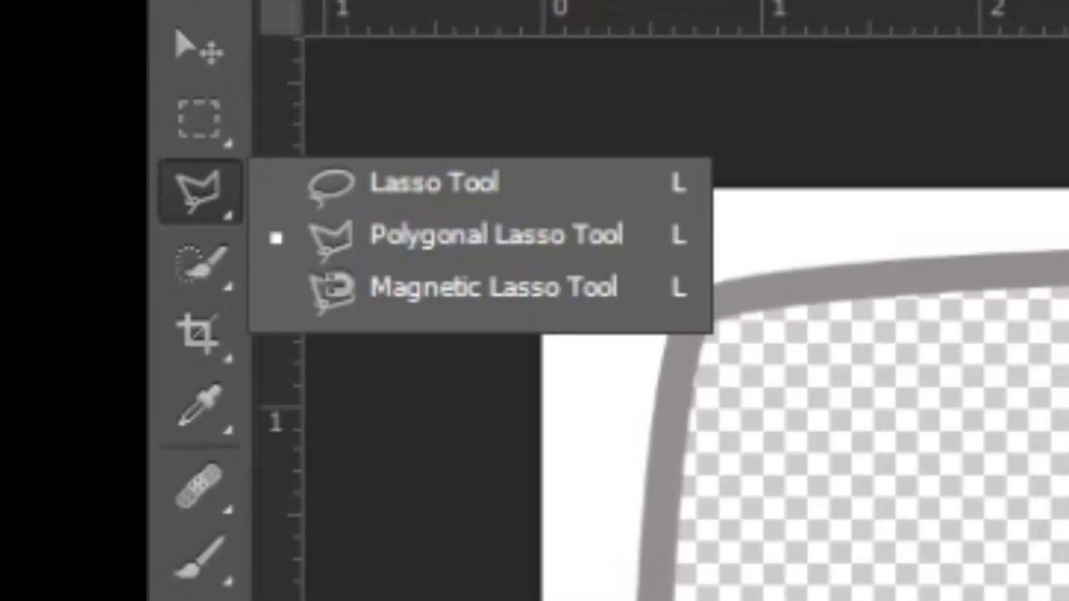
pyautogui.click(496, 235)
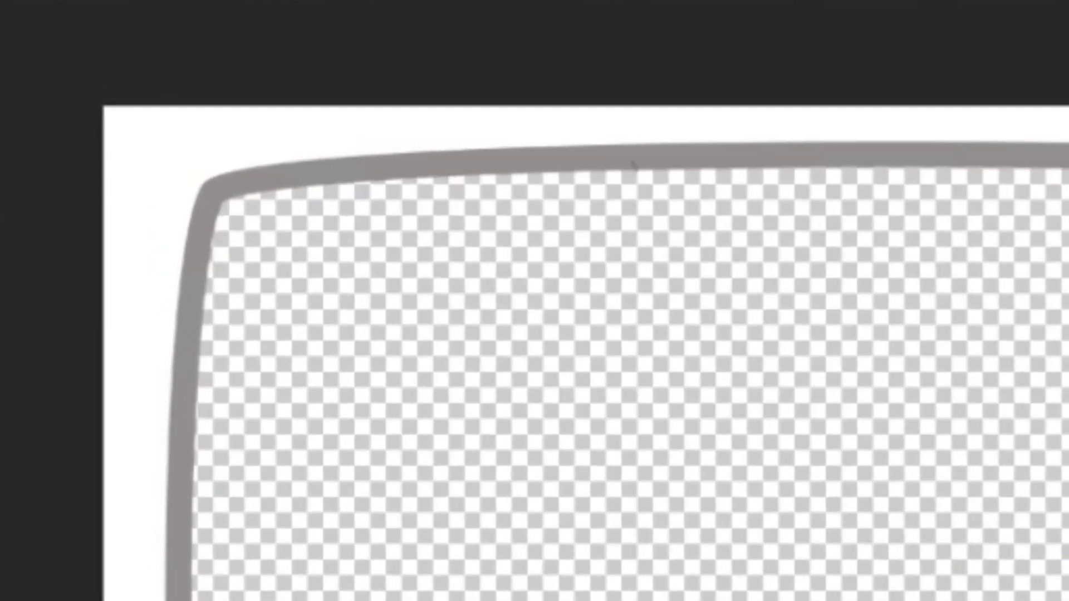
pyautogui.moveTo(632, 164)
pyautogui.mouseDown()
pyautogui.moveTo(643, 245)
pyautogui.moveTo(585, 298)
pyautogui.moveTo(587, 290)
pyautogui.mouseUp()
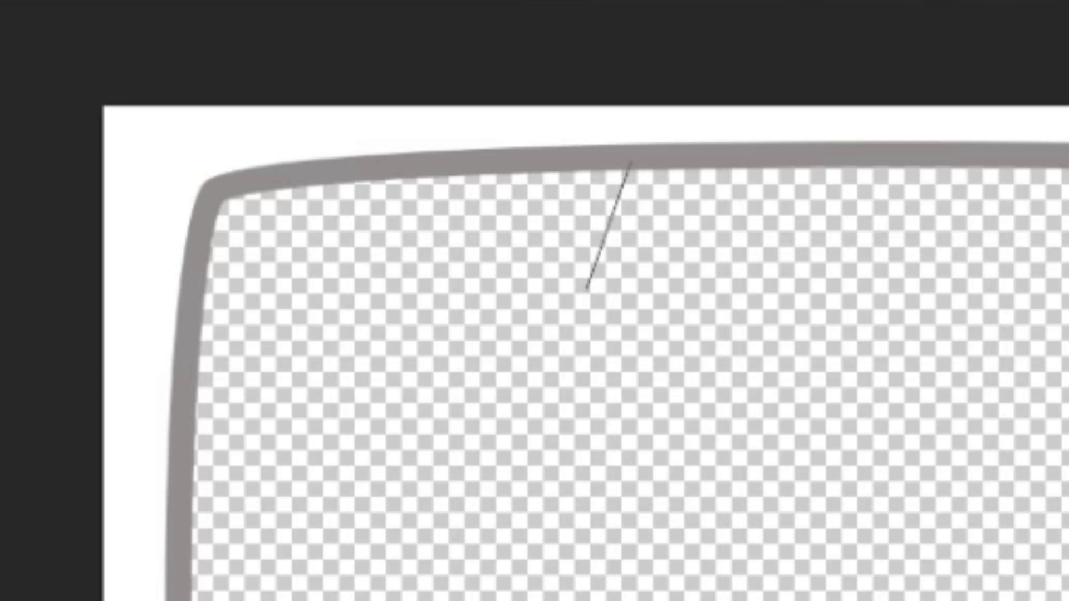
pyautogui.click(587, 290)
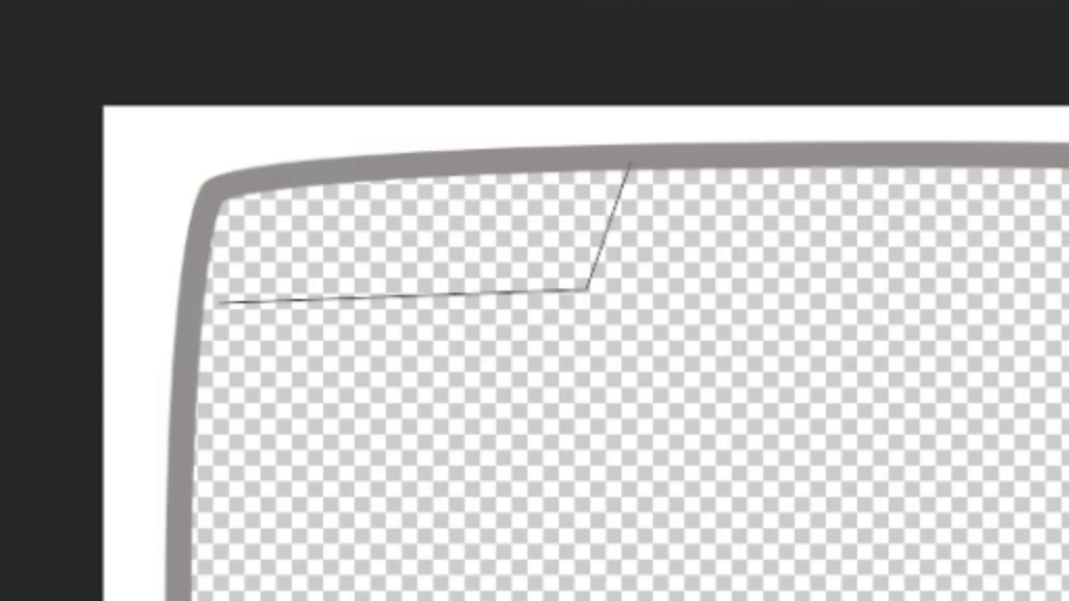
pyautogui.click(192, 301)
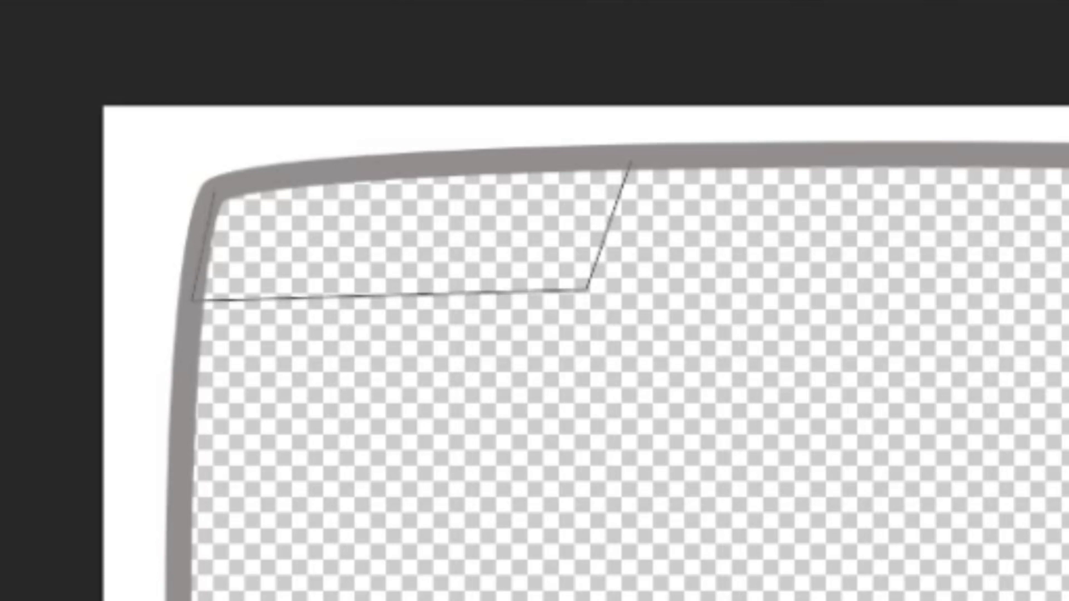
pyautogui.click(215, 185)
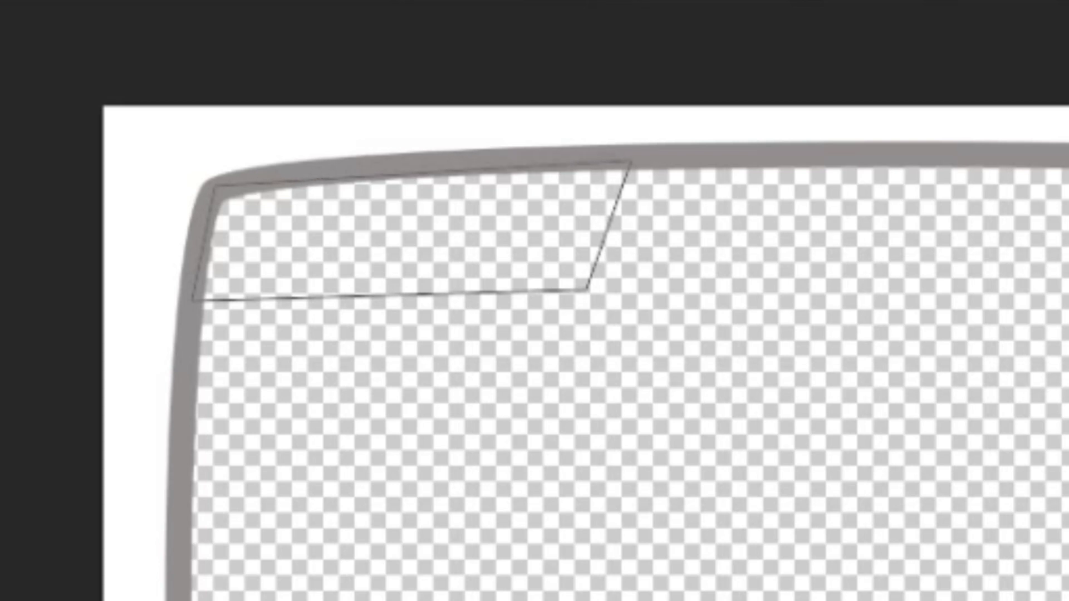
pyautogui.click(630, 164)
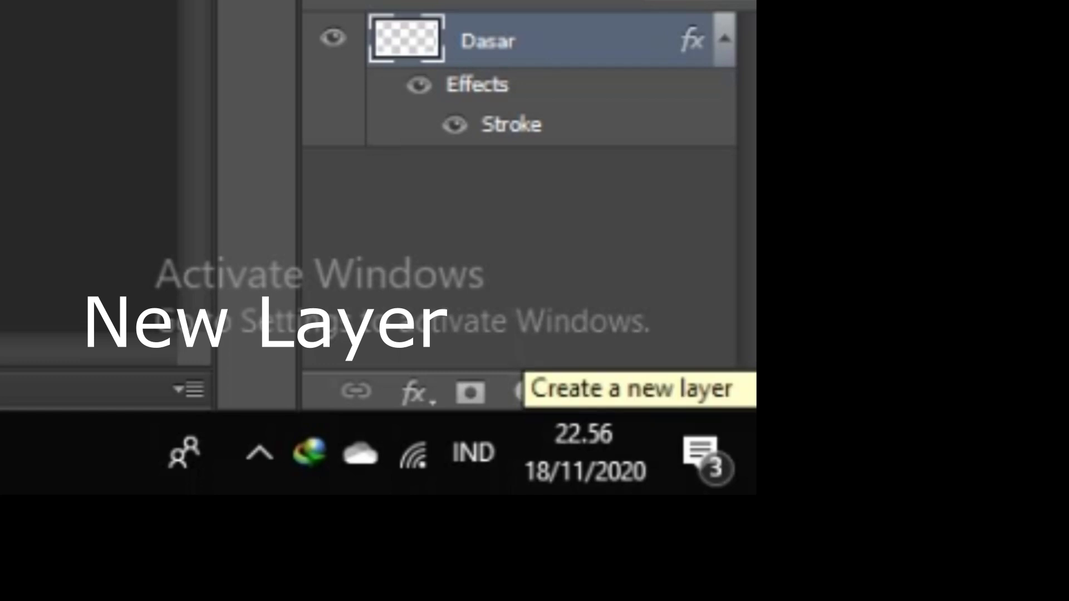
pyautogui.click(637, 388)
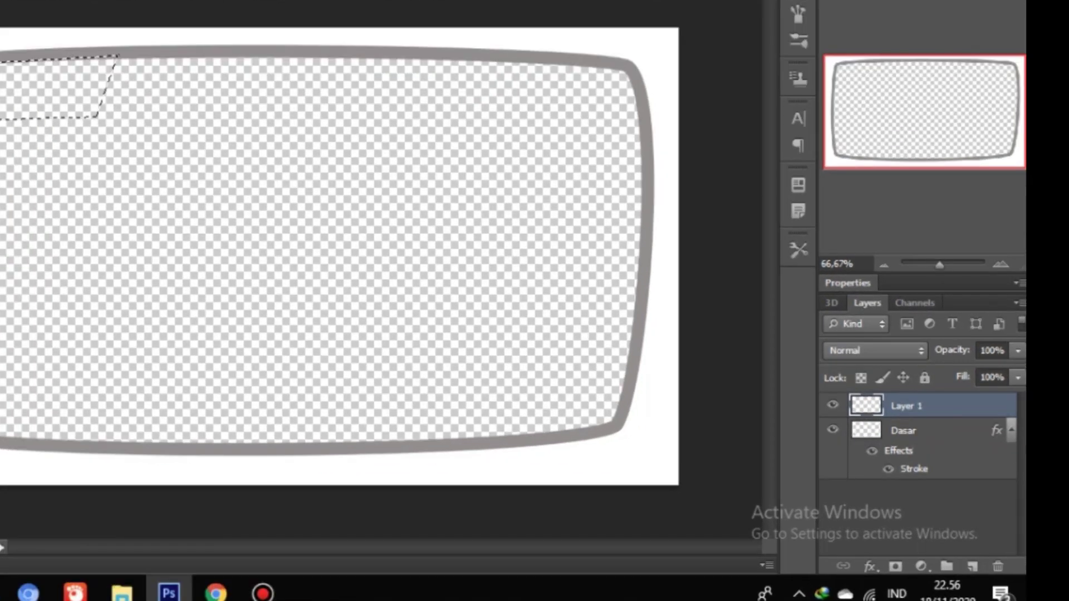
# Step: Move Layer 1 below Dasar and sample the frame's grey as the painting colour
pyautogui.moveTo(905, 406); pyautogui.dragTo(905, 483)
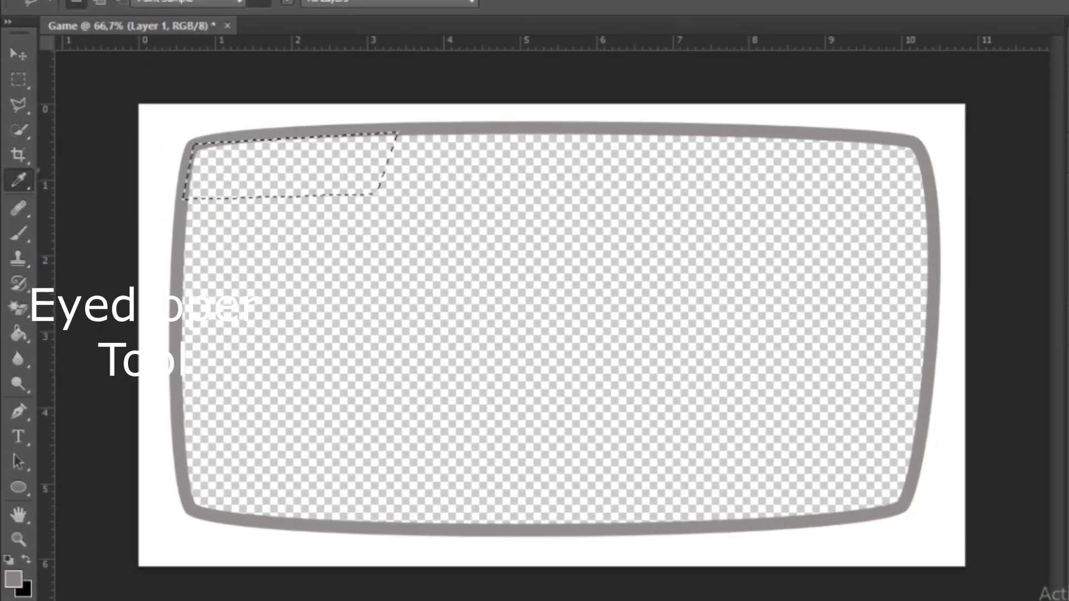
pyautogui.rightClick(15, 183)
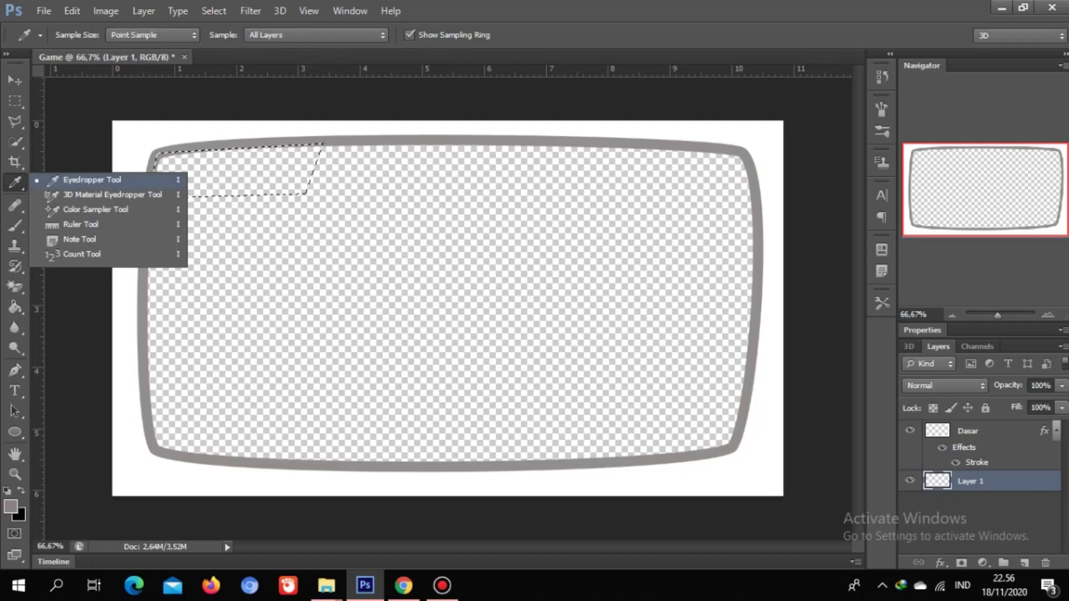
pyautogui.click(92, 179)
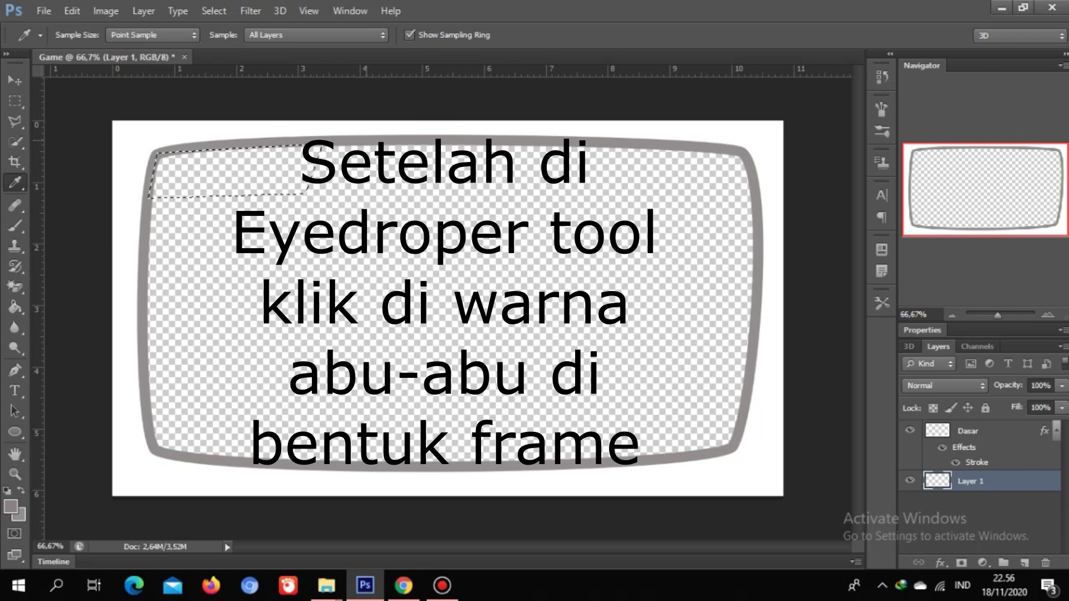
pyautogui.press('b')
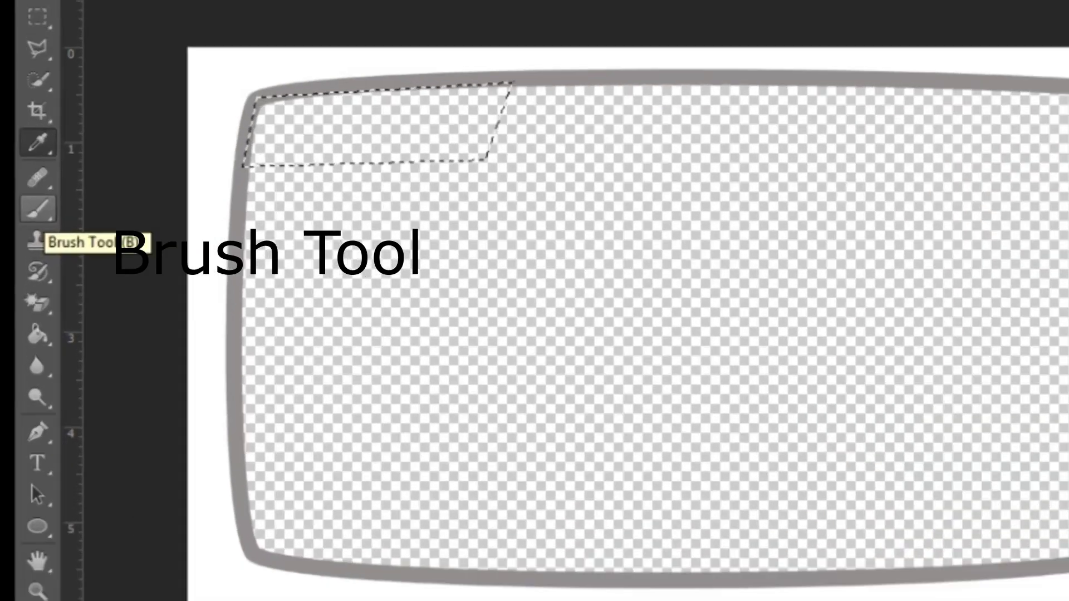
# Step: Paint the slanted top-left tab selection solid grey on Layer 1 and clear the selection
pyautogui.rightClick(15, 226)
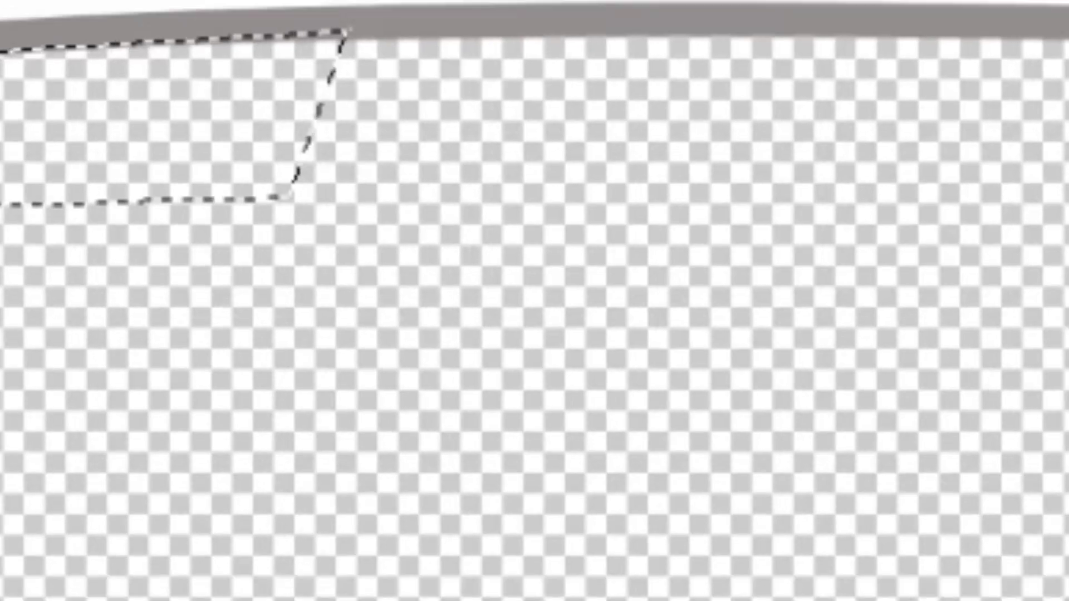
pyautogui.moveTo(159, 175)
pyautogui.mouseDown()
pyautogui.moveTo(314, 149)
pyautogui.moveTo(279, 182)
pyautogui.moveTo(162, 184)
pyautogui.moveTo(287, 169)
pyautogui.mouseUp()
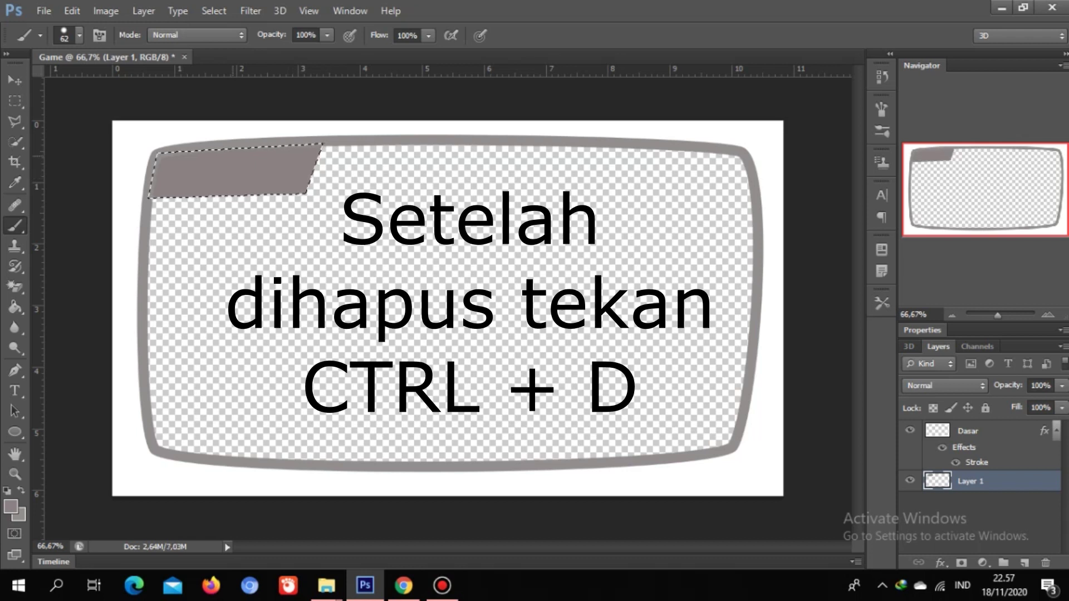
pyautogui.hotkey('ctrl', 'd')
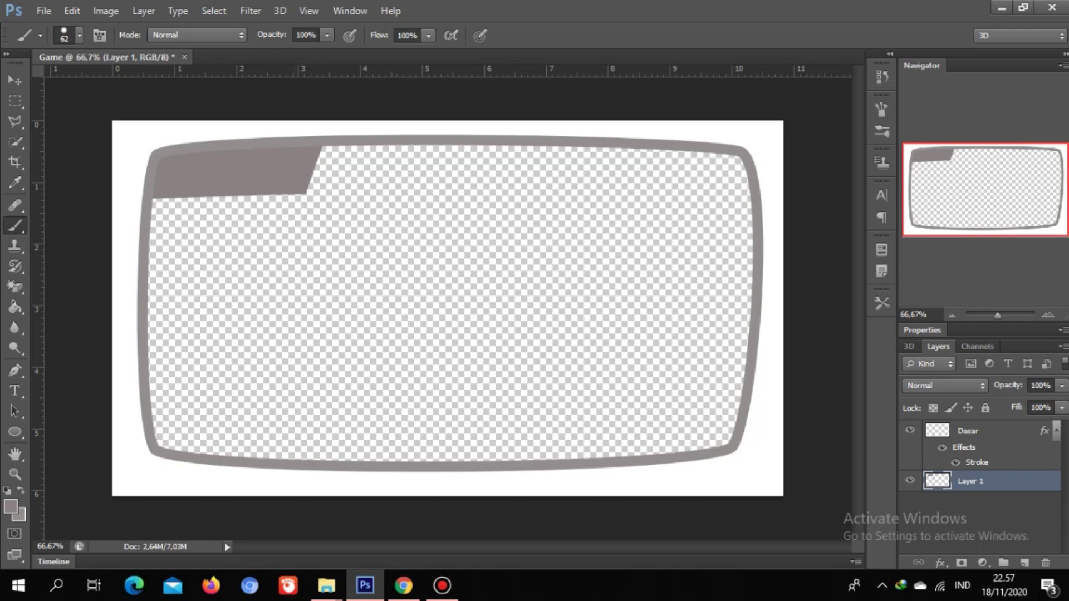
pyautogui.press('v')
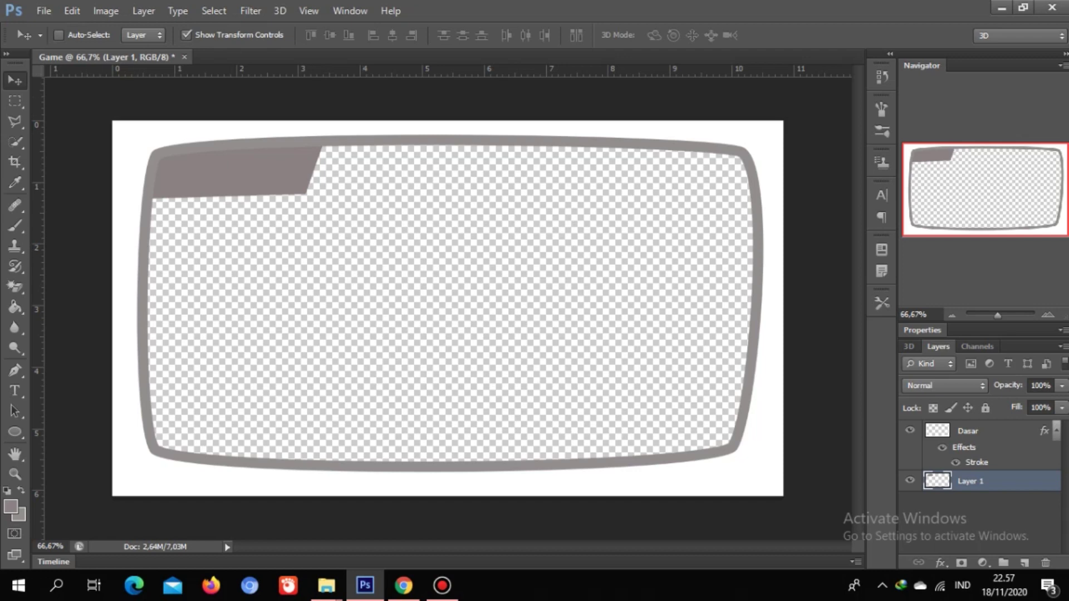
# Step: Save the document as Game.psd in DATA (E:) > Project Menulis > Tutorial Thumbnail
pyautogui.hotkey('ctrl', 's')
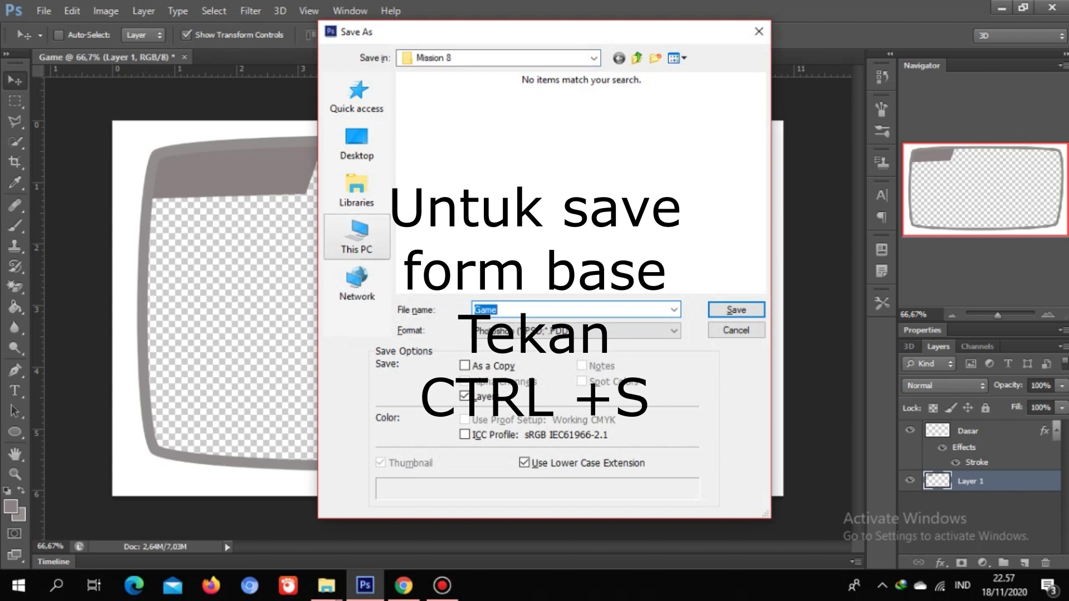
pyautogui.click(357, 237)
pyautogui.scroll(-3, 485, 229)
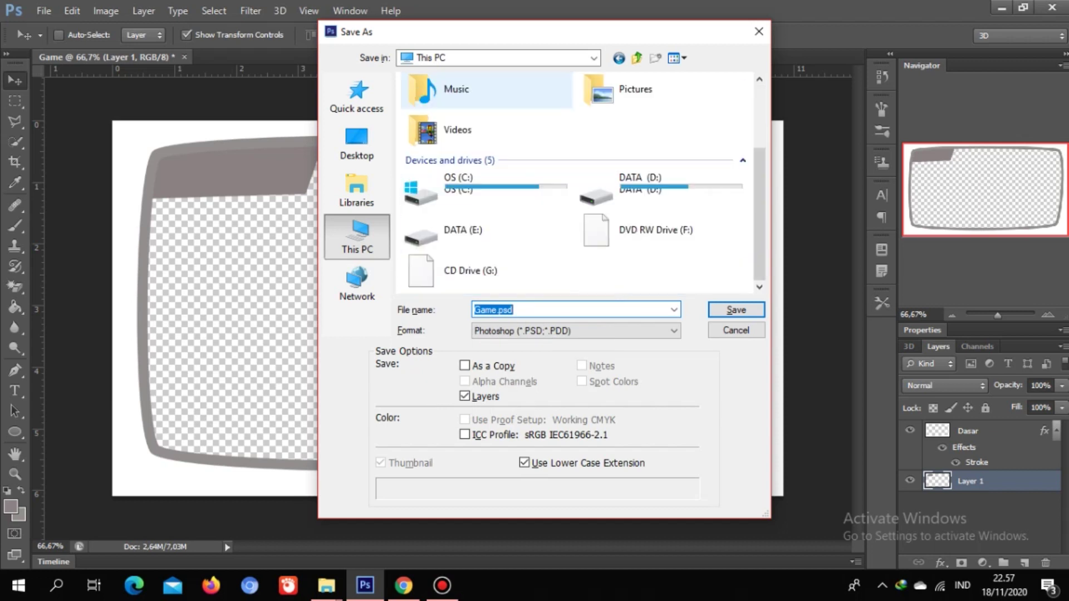
pyautogui.doubleClick(423, 230)
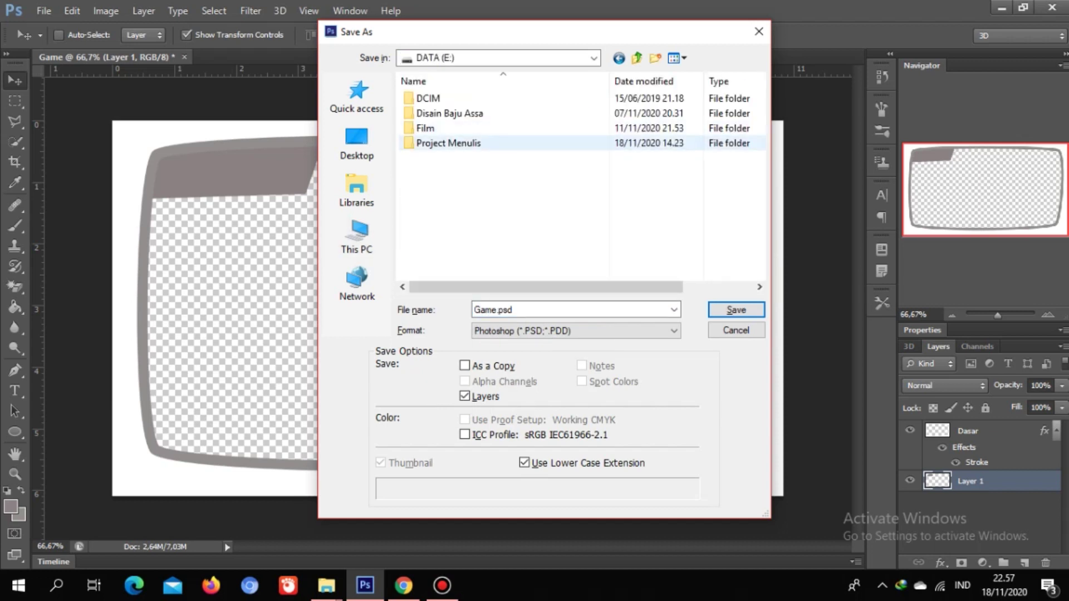
pyautogui.doubleClick(448, 143)
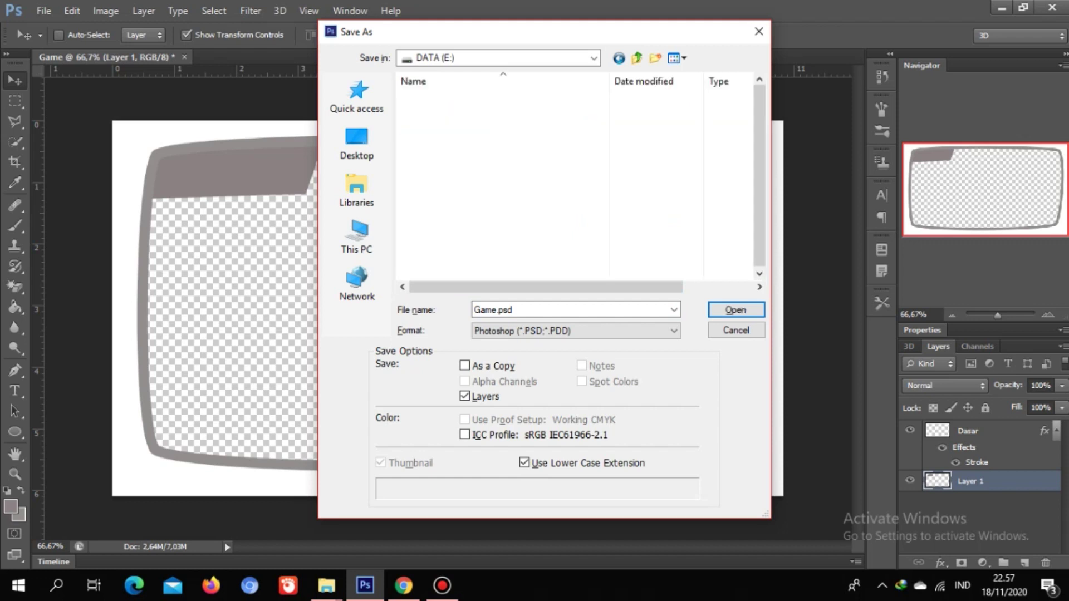
pyautogui.scroll(-2, 579, 185)
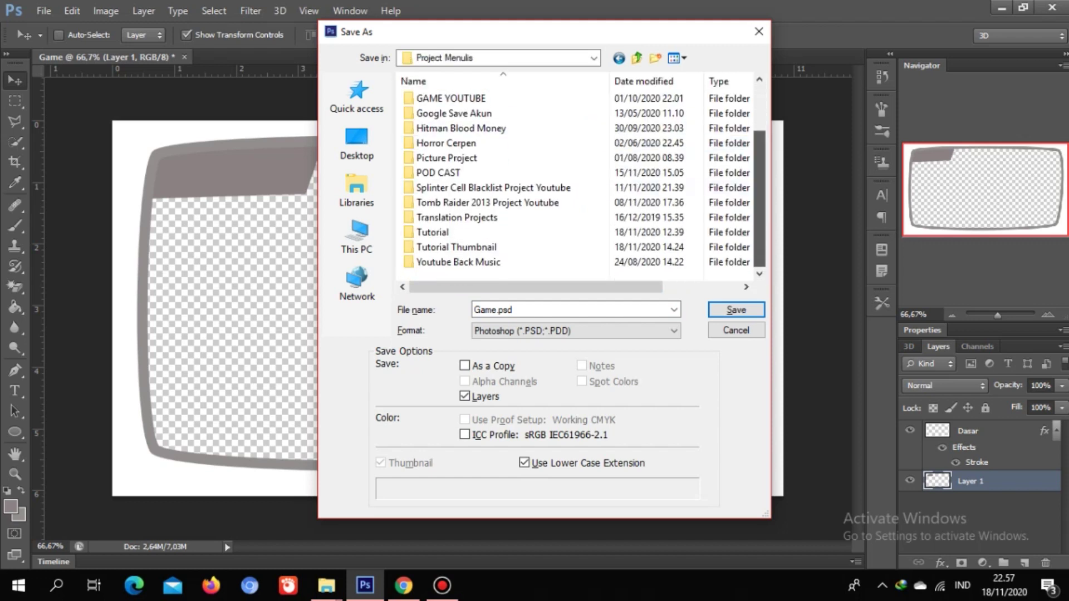
pyautogui.doubleClick(457, 247)
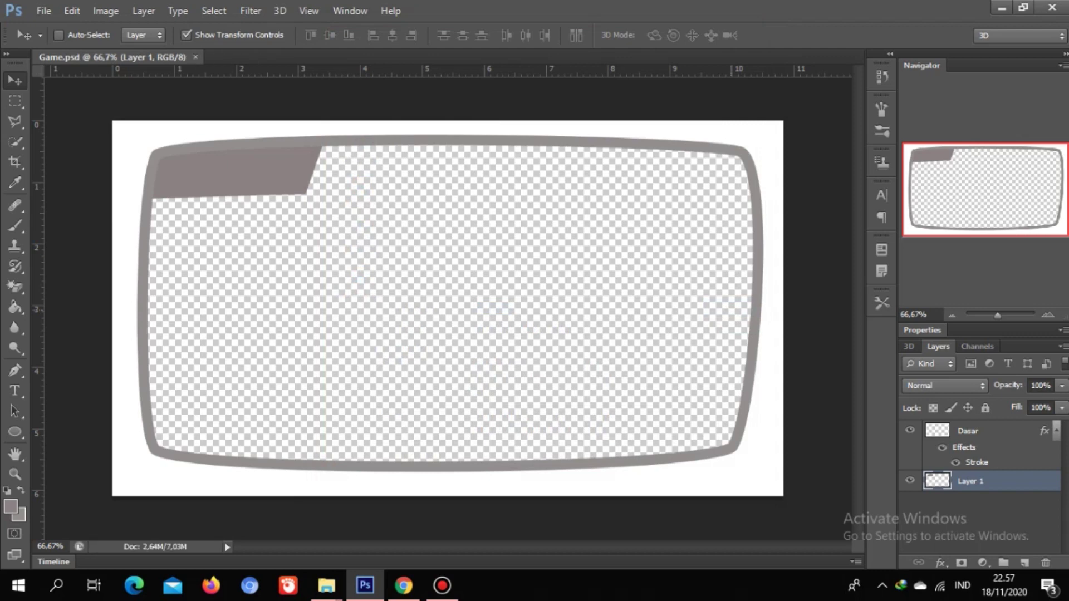
# Step: Start a horizontal text line on the grey tab for the GAME lettering
pyautogui.press('t')
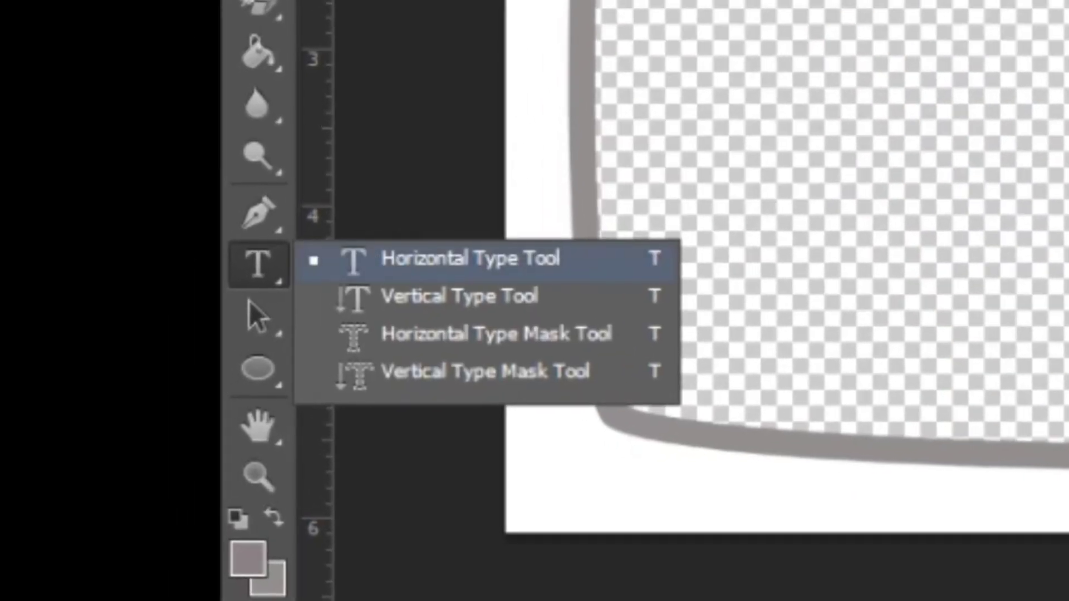
pyautogui.rightClick(15, 391)
pyautogui.press('Escape')
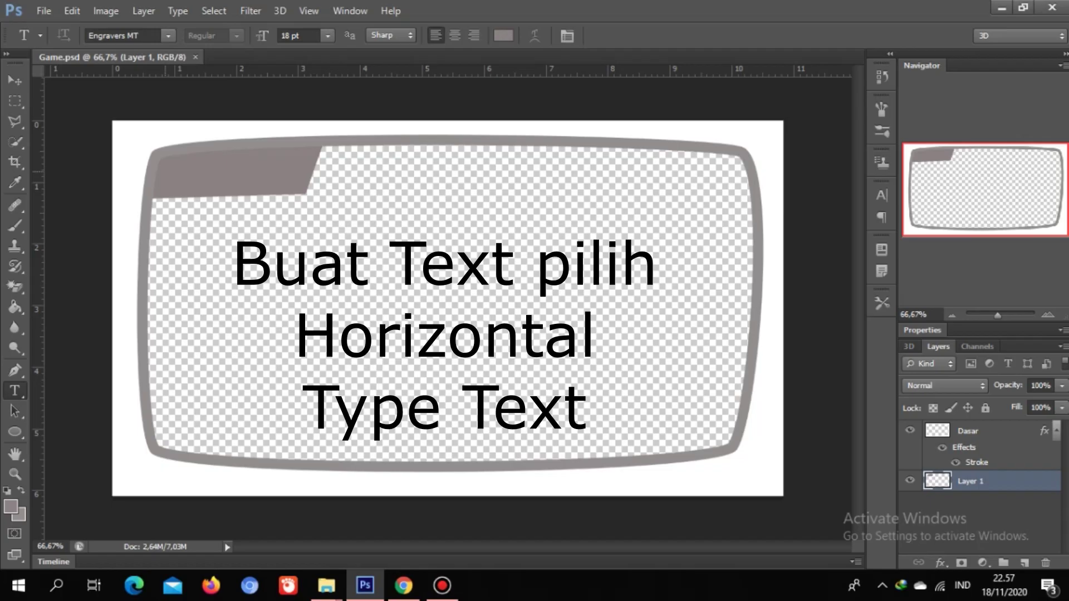
pyautogui.click(165, 159)
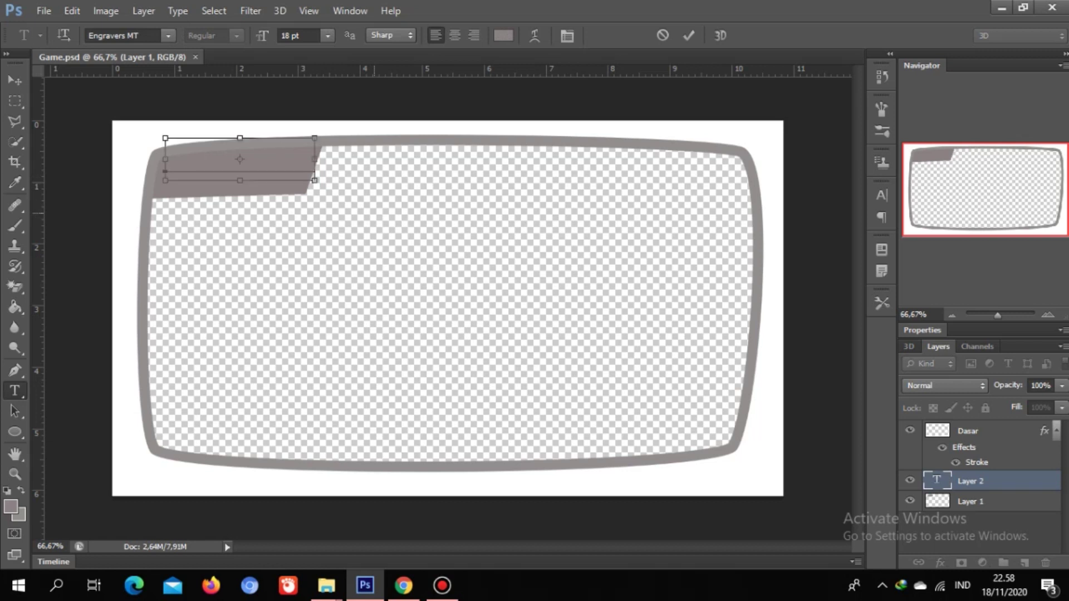
# Step: Color the GAME text white (#ffffff) and commit it as the game type layer
pyautogui.hotkey('ctrl', 'a')
pyautogui.click(503, 36)
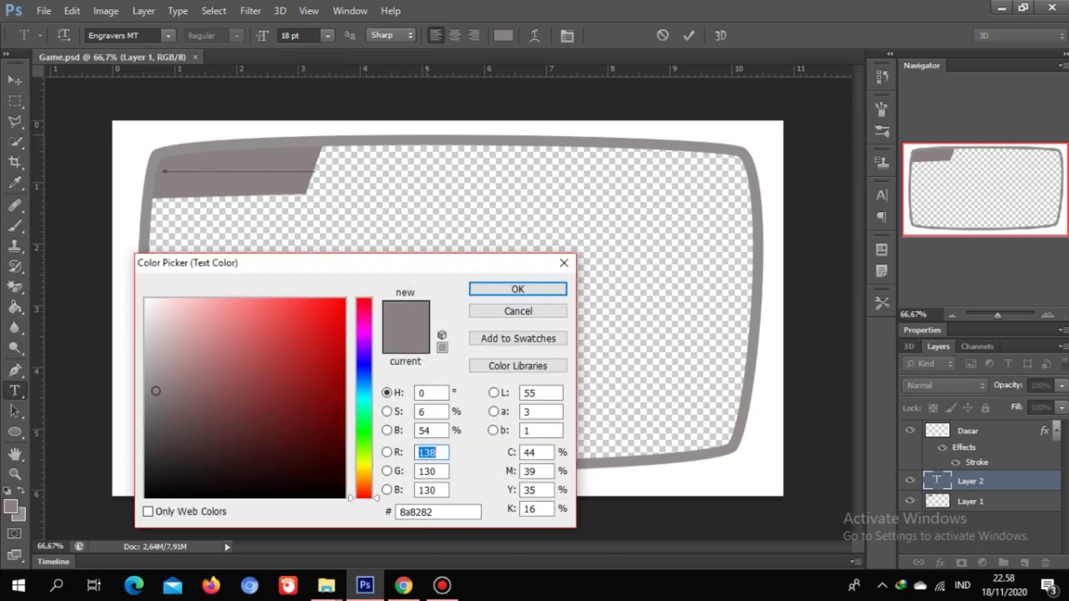
pyautogui.click(147, 300)
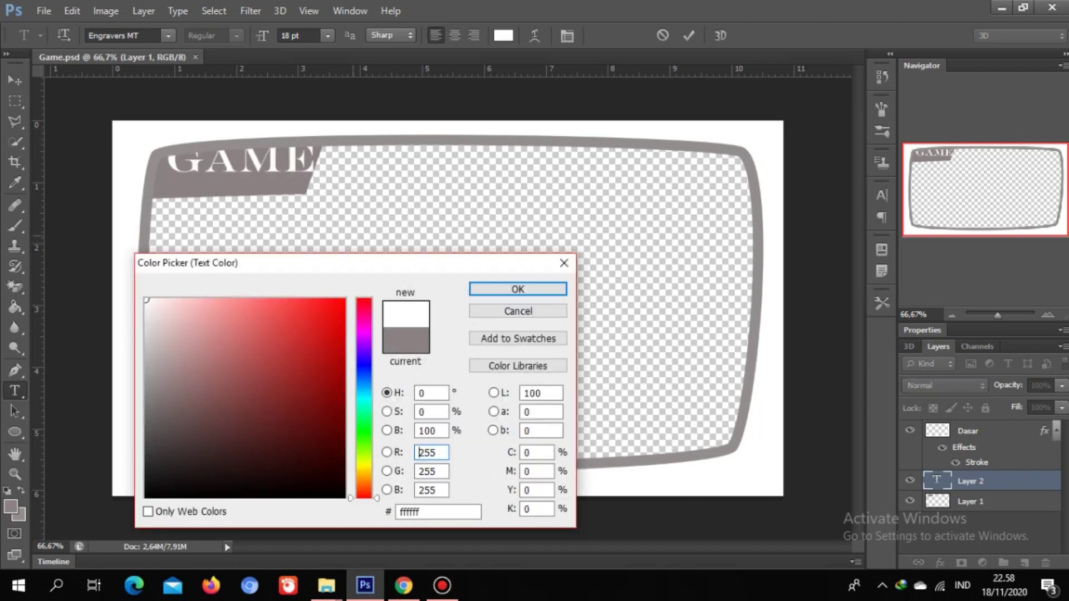
pyautogui.click(518, 289)
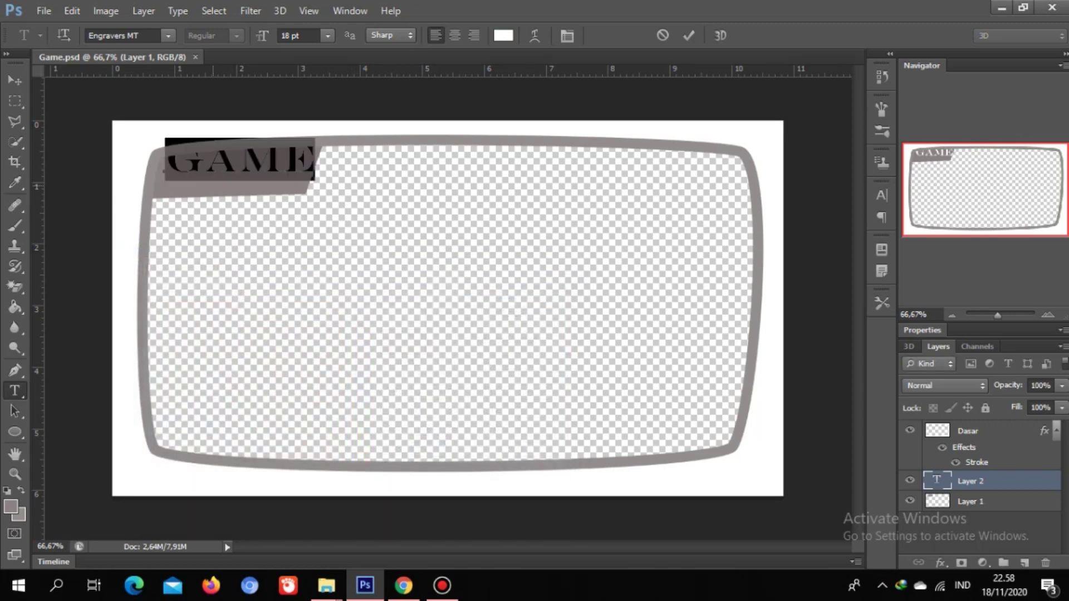
pyautogui.click(189, 159)
pyautogui.moveTo(164, 158); pyautogui.dragTo(316, 159)
pyautogui.click(282, 158)
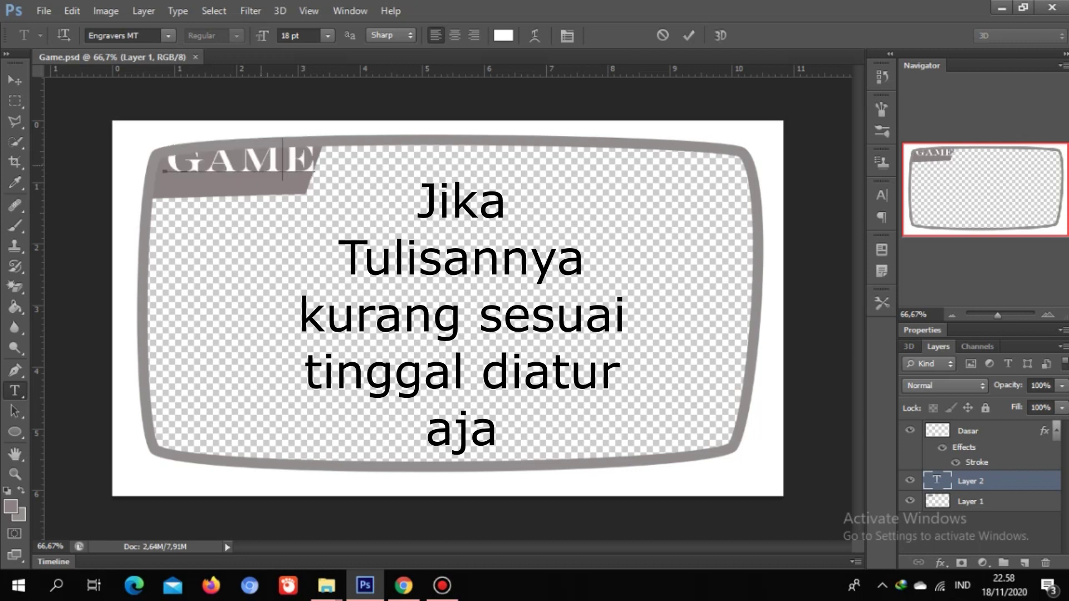
pyautogui.click(15, 79)
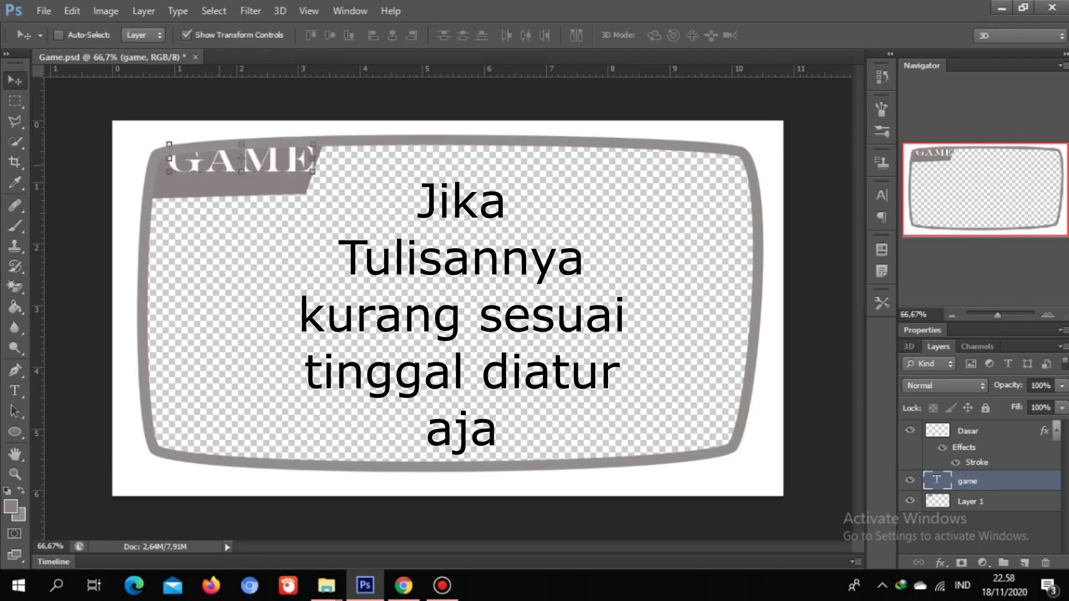
# Step: Nudge the GAME text onto the tab and tilt it about -4° to follow the slant
pyautogui.moveTo(231, 162); pyautogui.dragTo(217, 174)
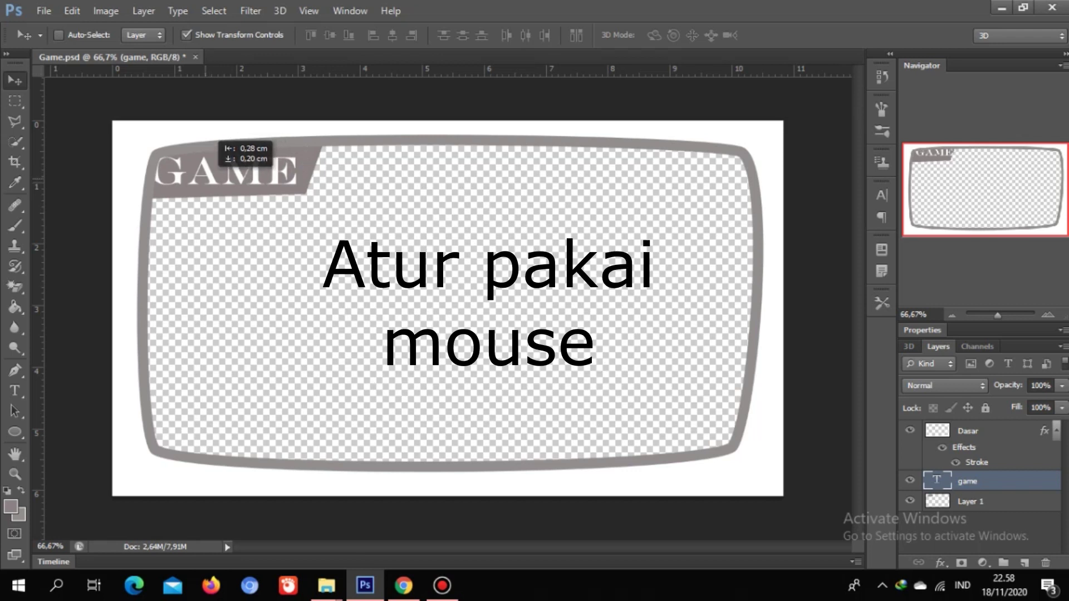
pyautogui.moveTo(217, 174); pyautogui.dragTo(228, 173)
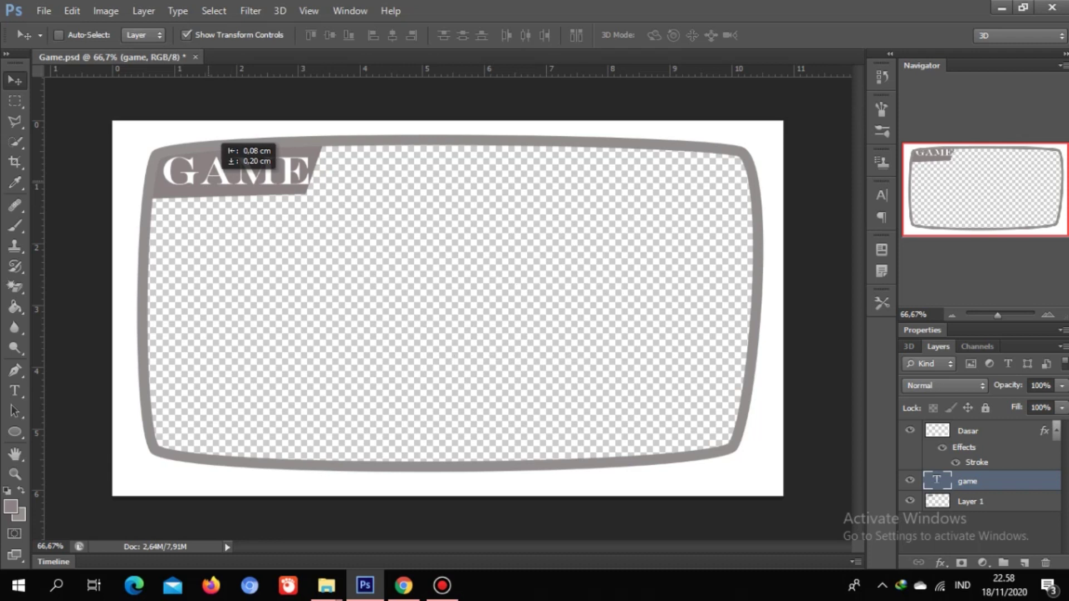
pyautogui.moveTo(228, 173); pyautogui.dragTo(229, 173)
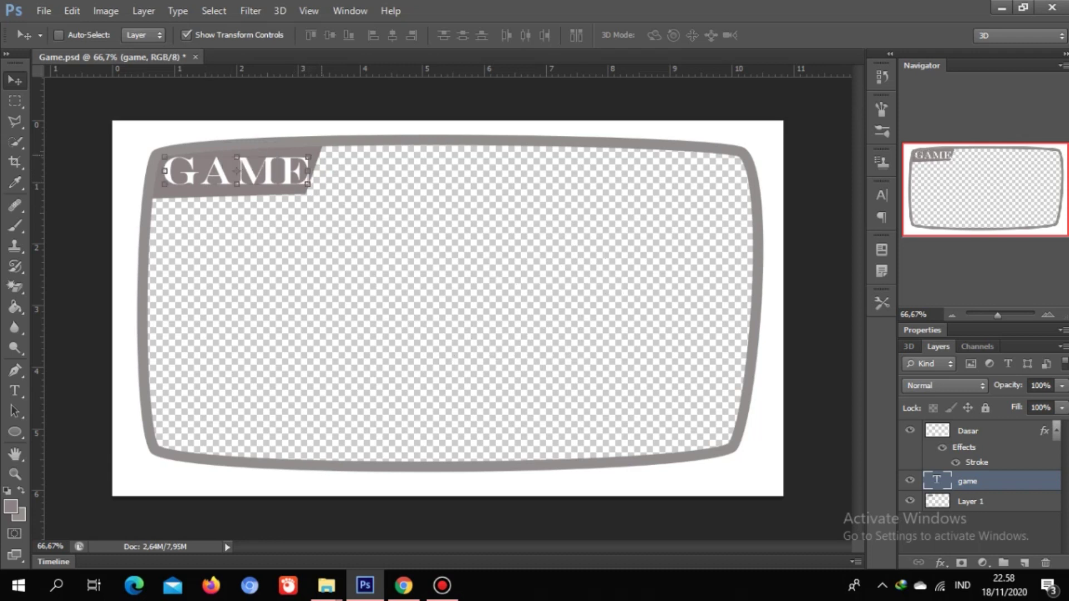
pyautogui.moveTo(323, 159); pyautogui.dragTo(325, 140)
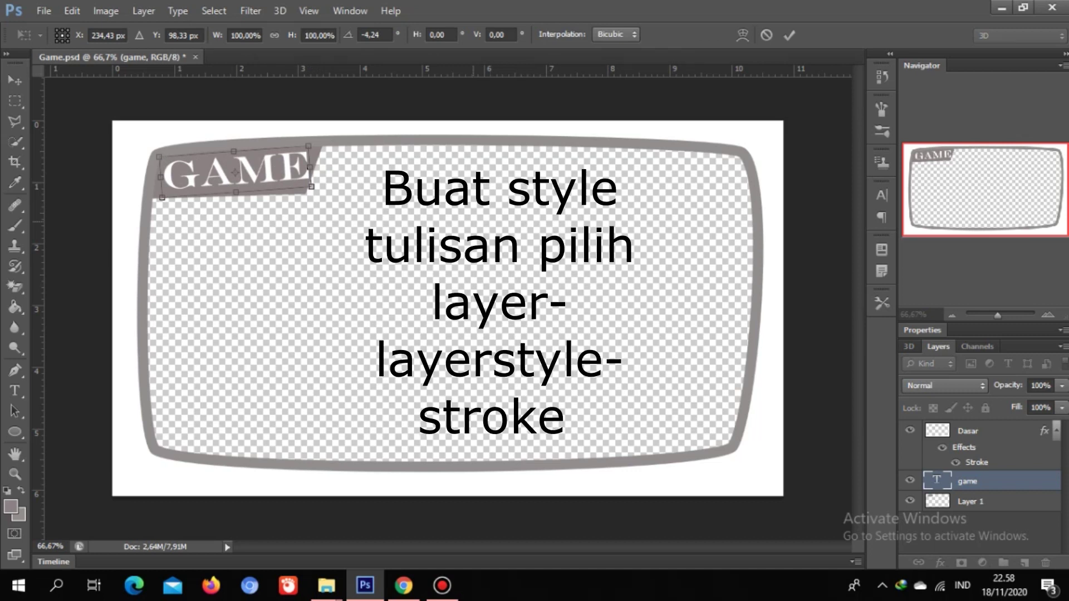
# Step: Apply the -4° rotation to the GAME text
pyautogui.click(143, 10)
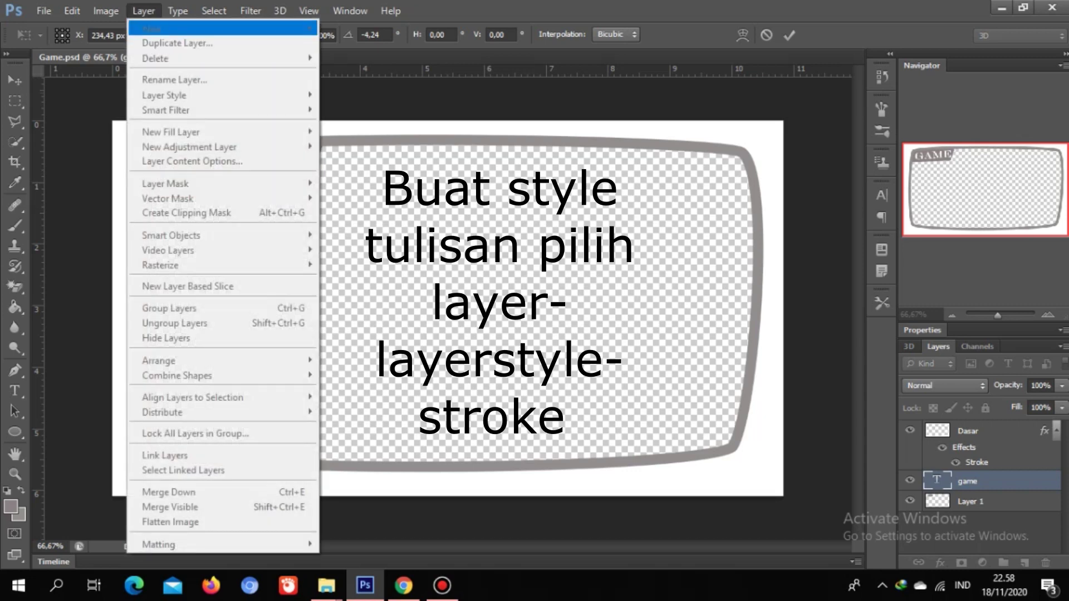
pyautogui.press('Escape')
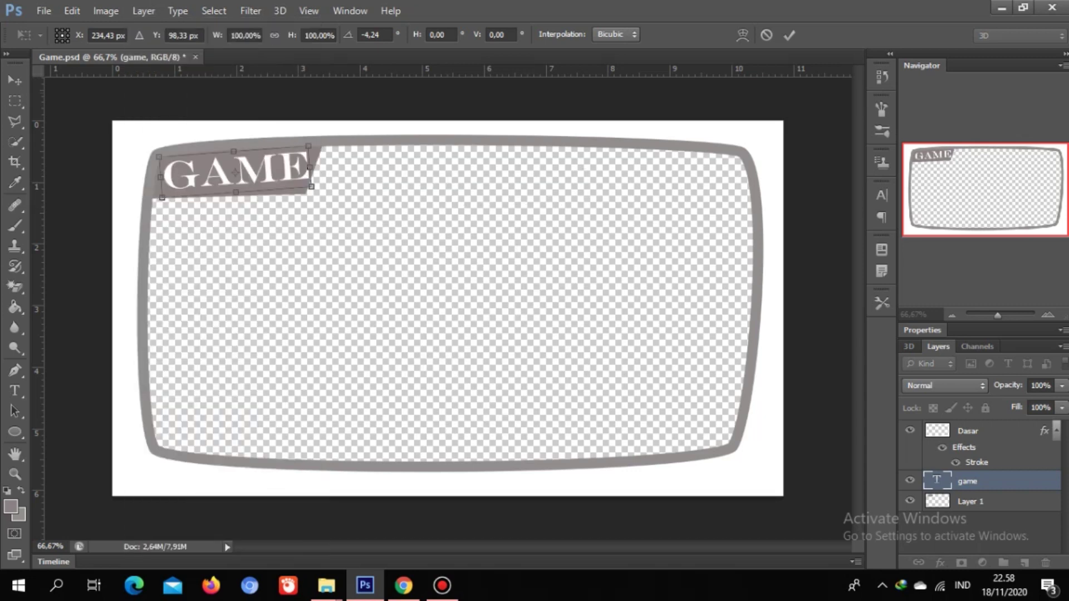
pyautogui.click(143, 10)
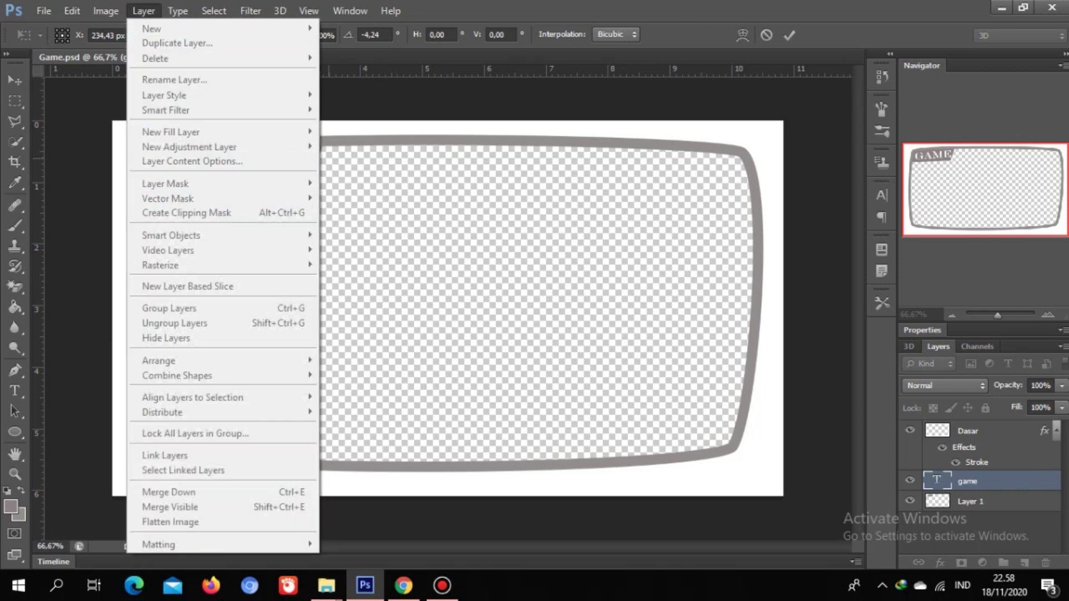
pyautogui.press('Escape')
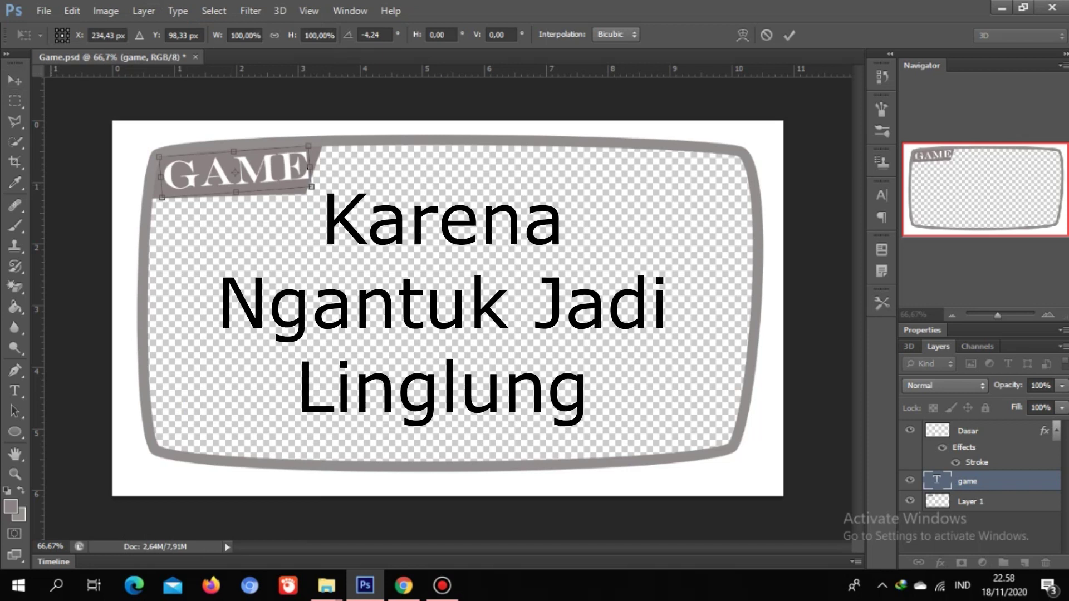
pyautogui.click(15, 391)
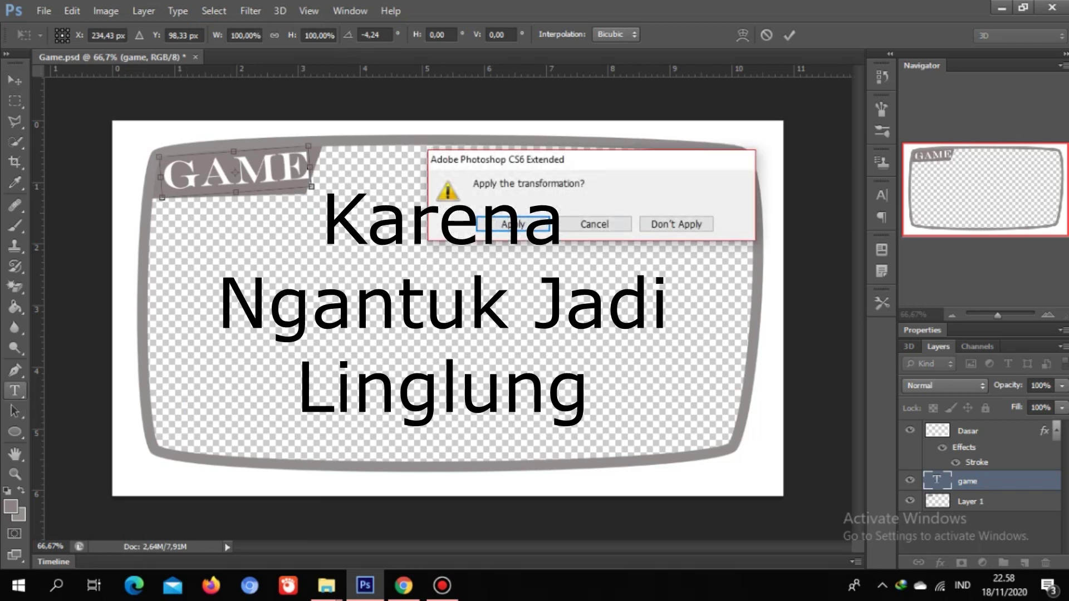
pyautogui.press('Return')
# Step: Give the GAME text layer a 4 px black outside stroke
pyautogui.click(199, 173)
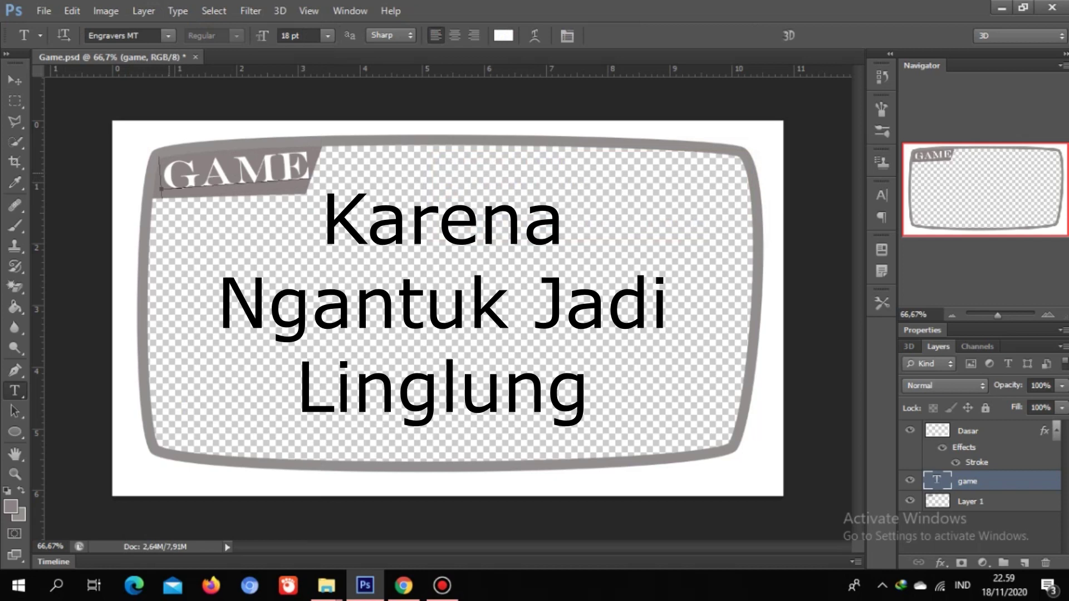
pyautogui.click(143, 11)
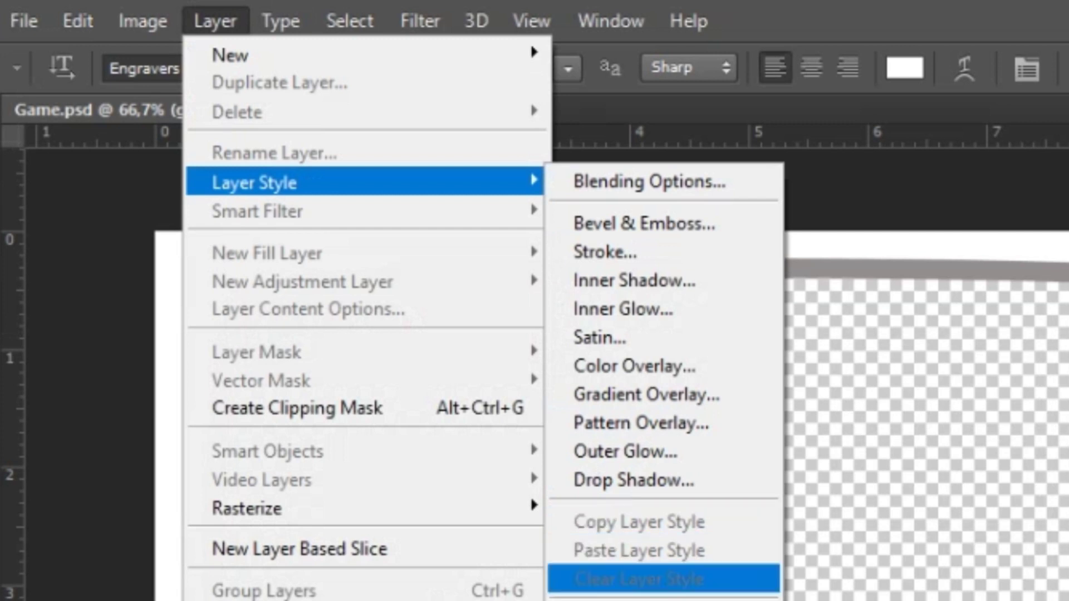
pyautogui.click(605, 252)
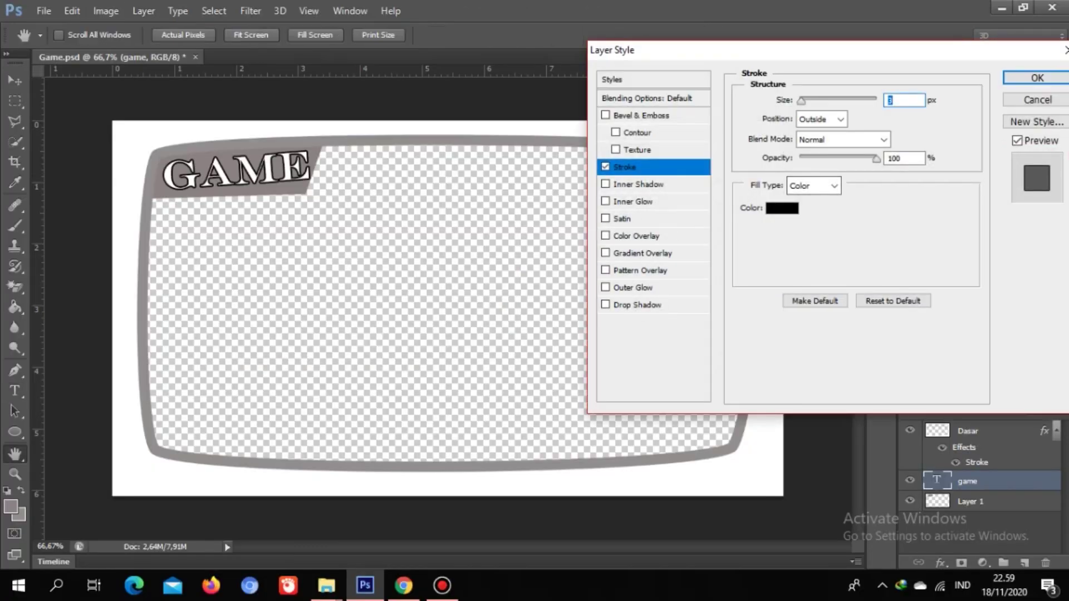
pyautogui.press('Up')
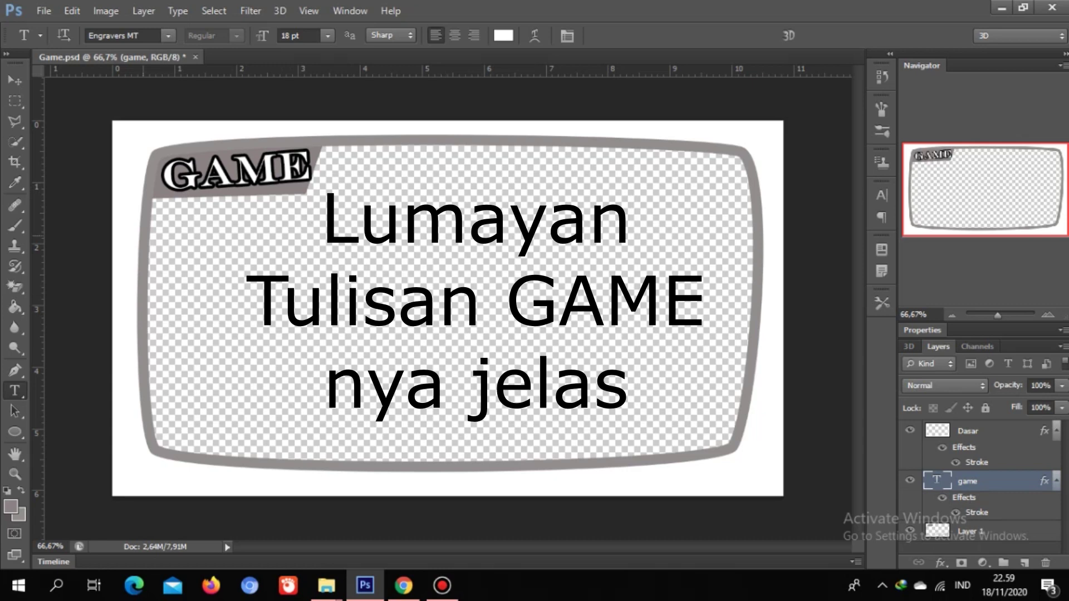
pyautogui.click(43, 10)
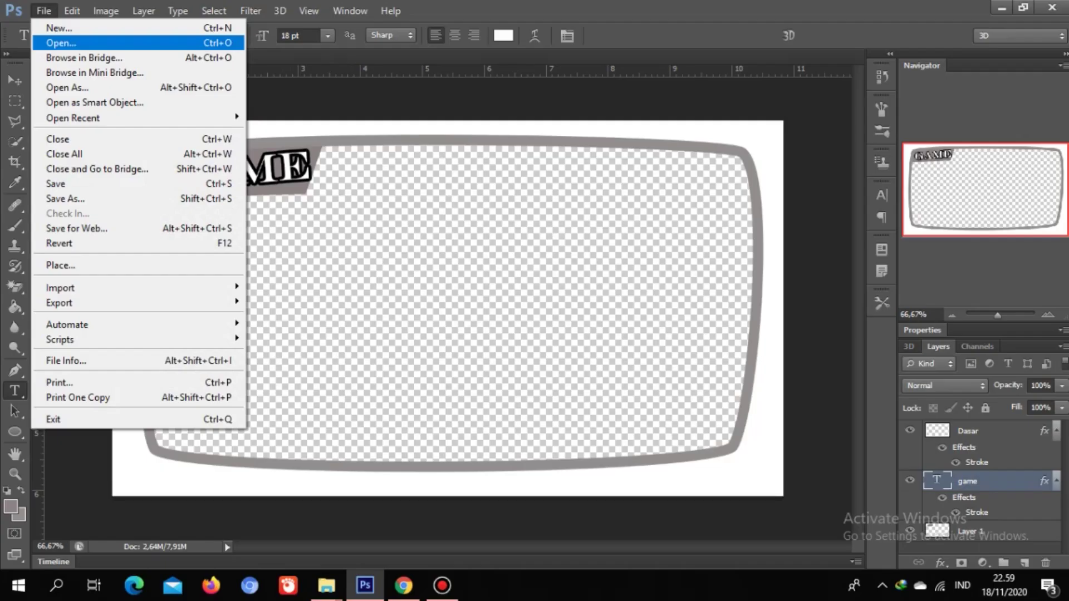
# Step: Open thumb-1920-337943.jpg and drag the artwork into Game.psd as Layer 2
pyautogui.click(39, 37)
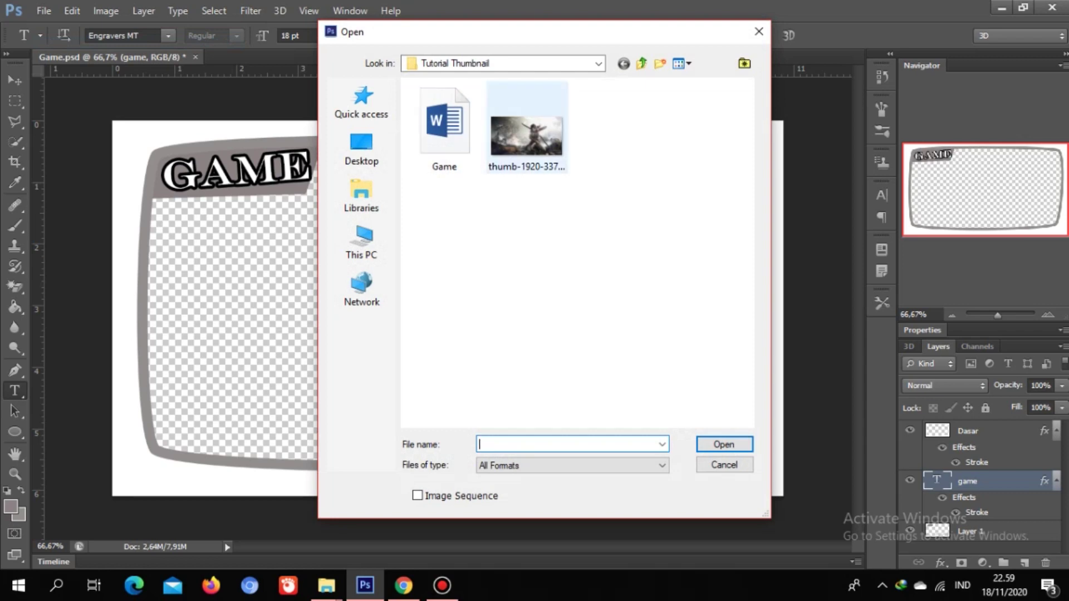
pyautogui.click(526, 145)
pyautogui.press('Return')
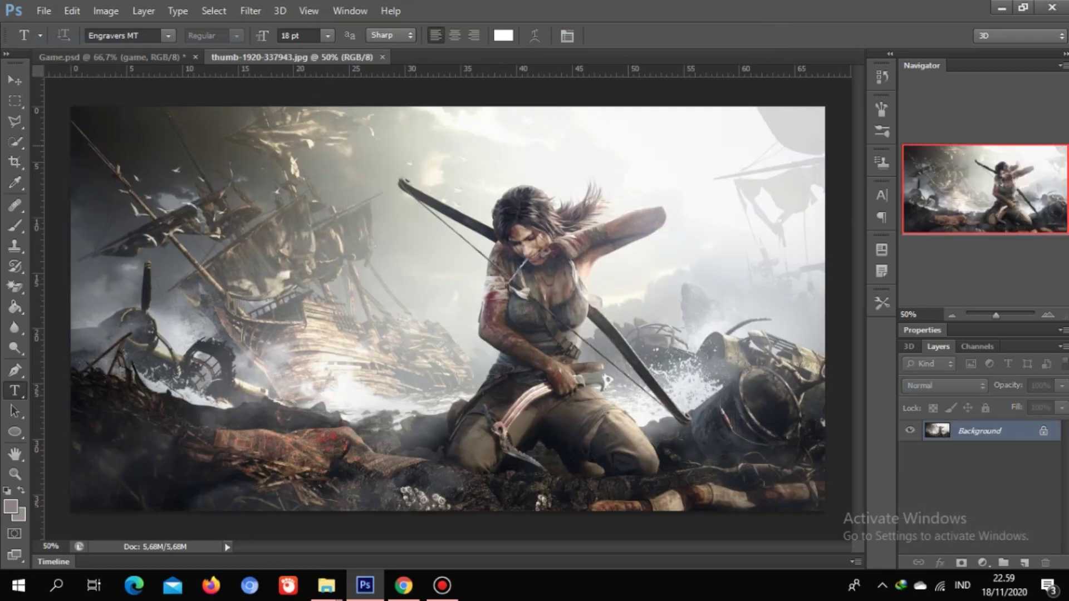
pyautogui.click(15, 80)
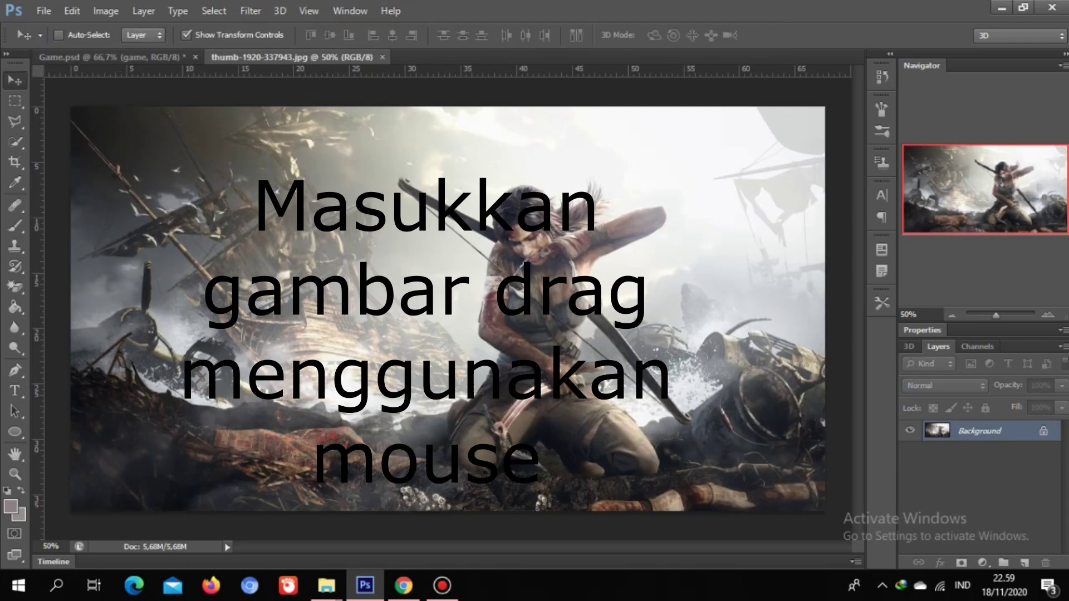
pyautogui.moveTo(446, 225)
pyautogui.mouseDown()
pyautogui.moveTo(239, 61)
pyautogui.moveTo(423, 306)
pyautogui.mouseUp()
pyautogui.moveTo(354, 287); pyautogui.dragTo(354, 287)
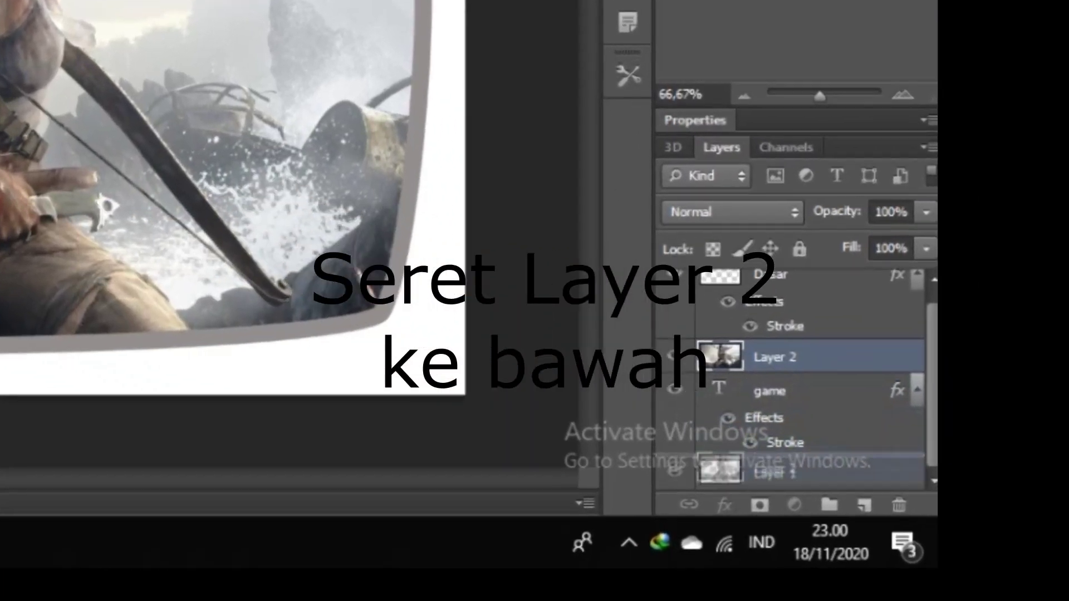
# Step: Move Layer 2 below Layer 1 and position the artwork to fill the rounded frame
pyautogui.moveTo(970, 473); pyautogui.dragTo(941, 548)
pyautogui.moveTo(562, 431); pyautogui.dragTo(562, 443)
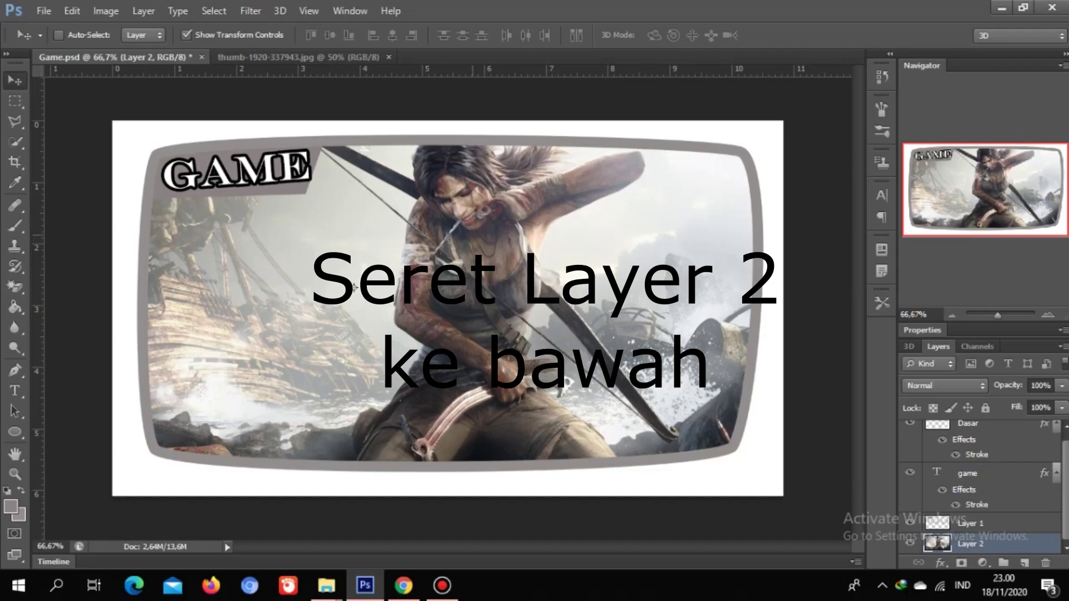
pyautogui.moveTo(479, 215)
pyautogui.mouseDown()
pyautogui.moveTo(494, 238)
pyautogui.moveTo(505, 233)
pyautogui.mouseUp()
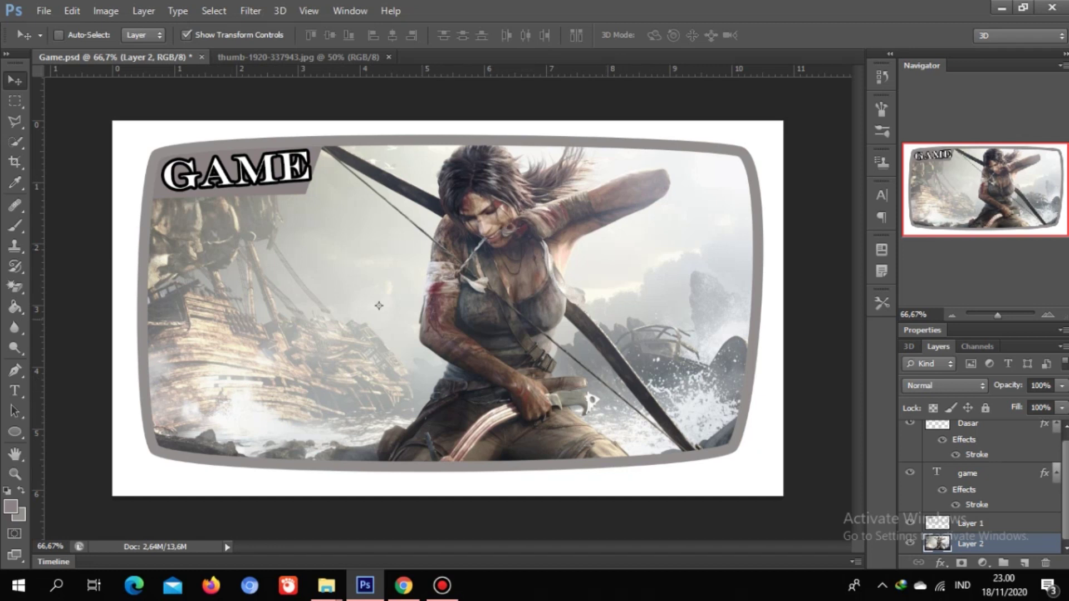
pyautogui.press('t')
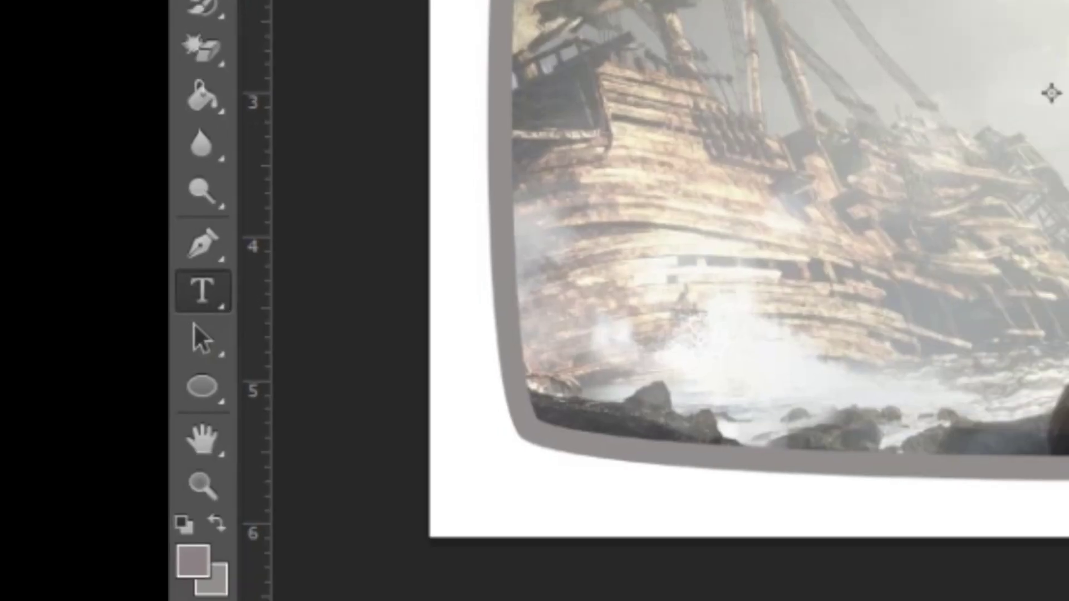
# Step: Type the title 'TOMB RAIDER PART 1' across the lower middle of the artwork
pyautogui.rightClick(85, 352)
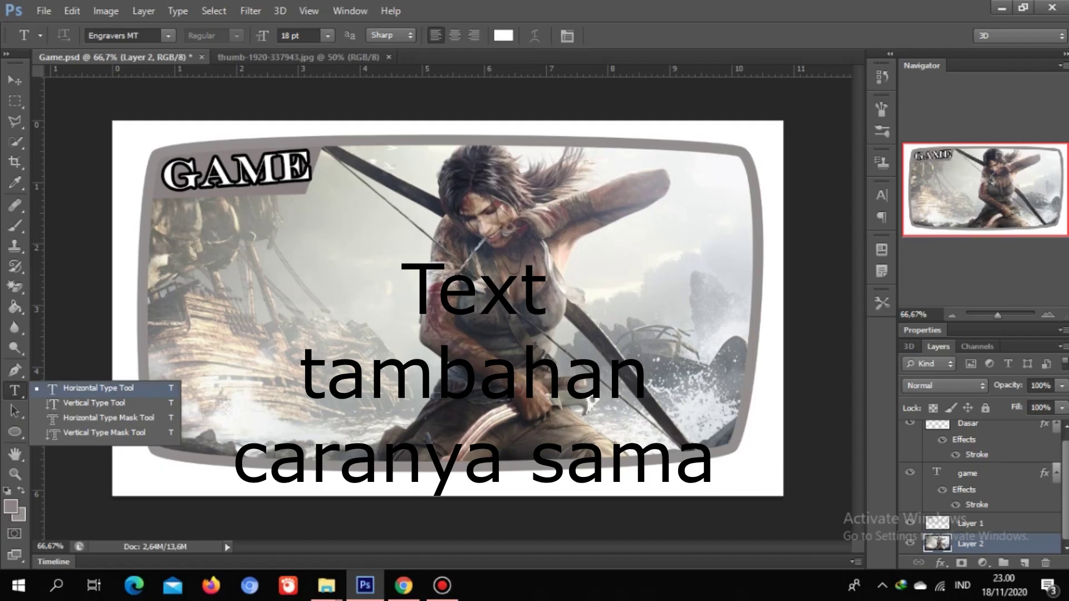
pyautogui.click(89, 388)
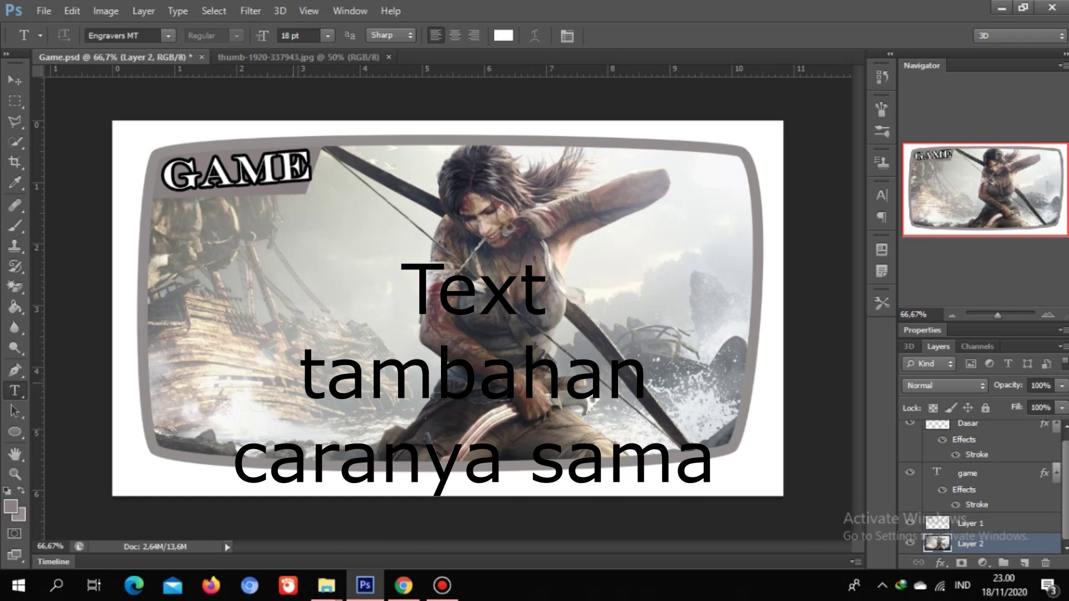
pyautogui.click(283, 370)
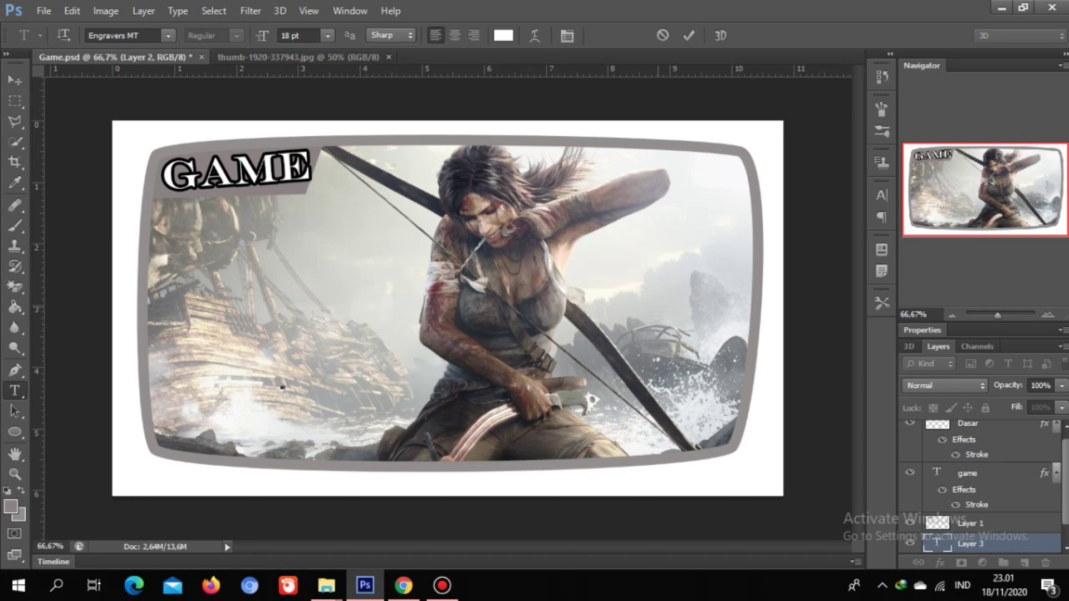
pyautogui.write('TOMB')
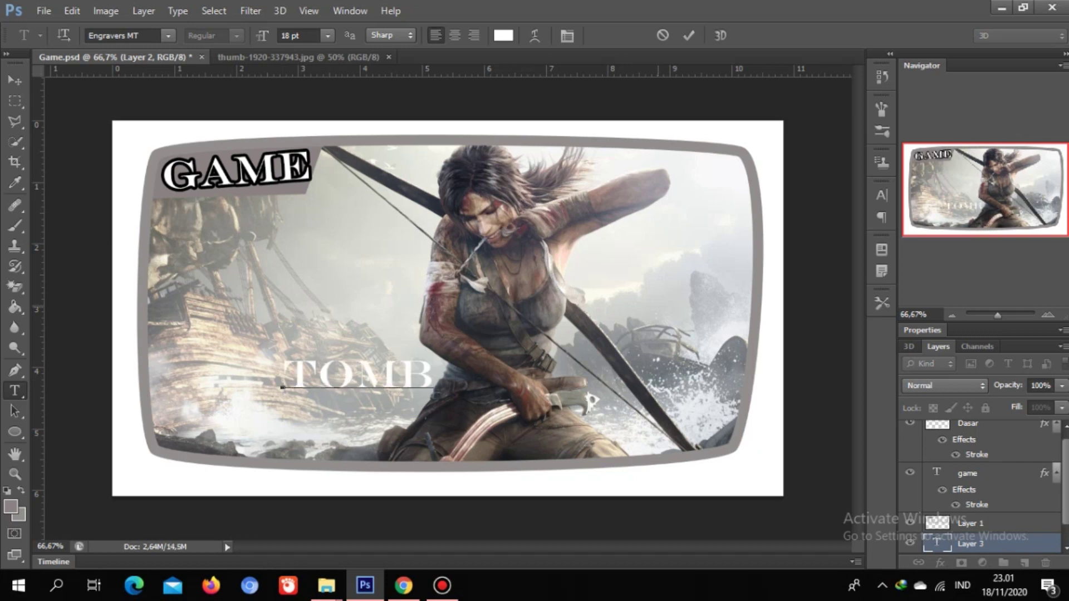
pyautogui.write(' RAIDER ')
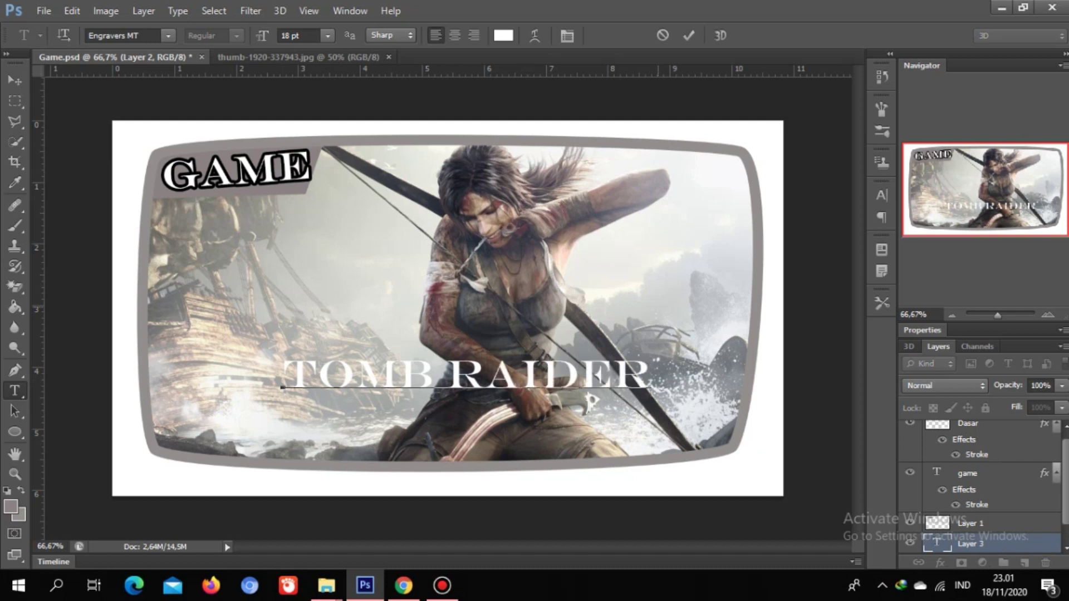
pyautogui.write('PART 1')
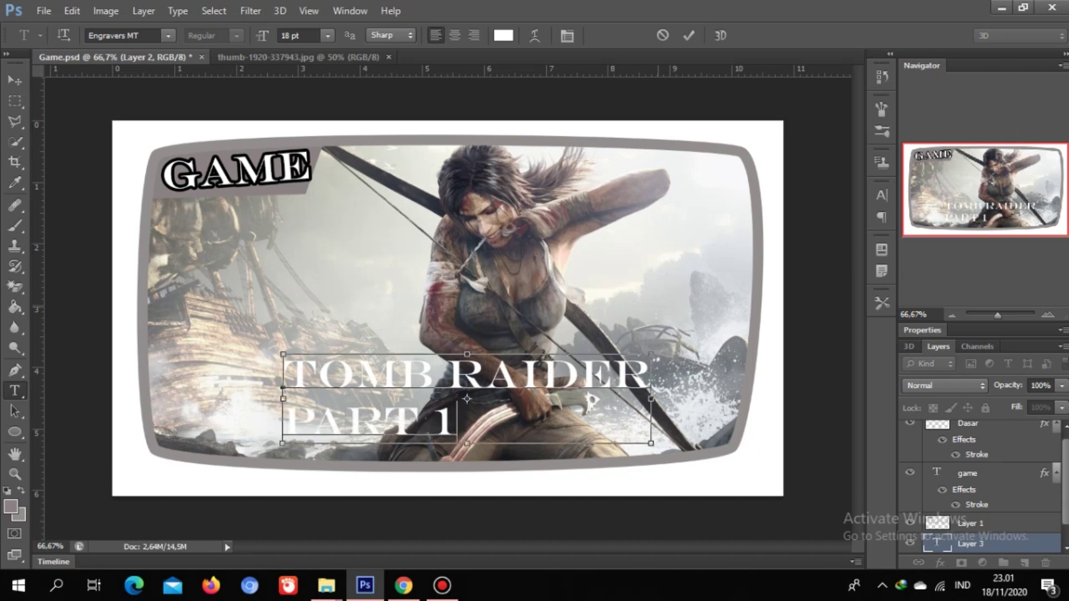
# Step: Color the whole title near-black #060606 and commit the text
pyautogui.hotkey('ctrl', 'a')
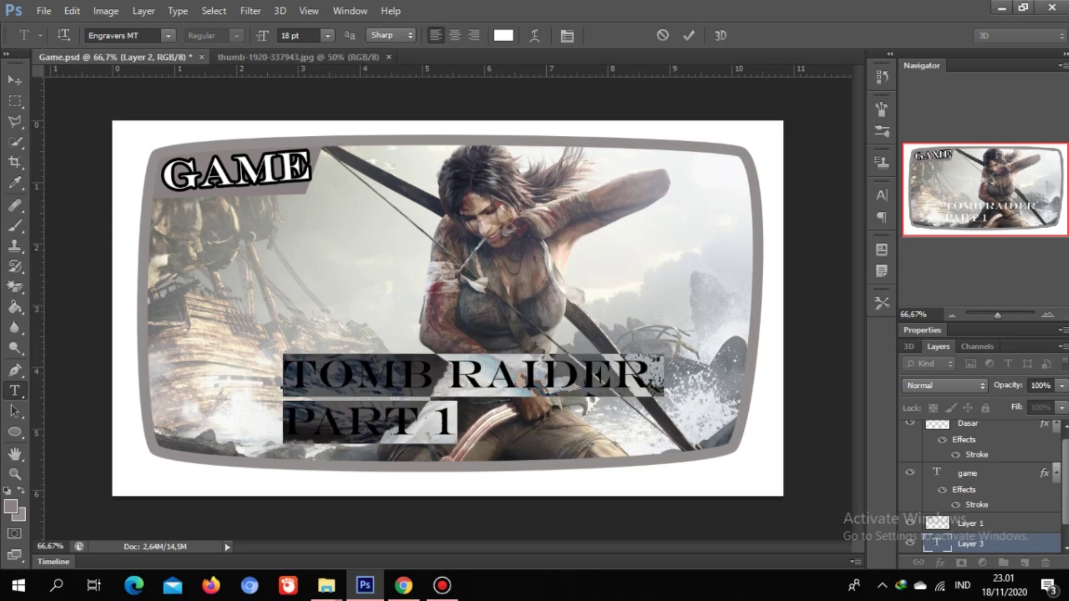
pyautogui.click(503, 35)
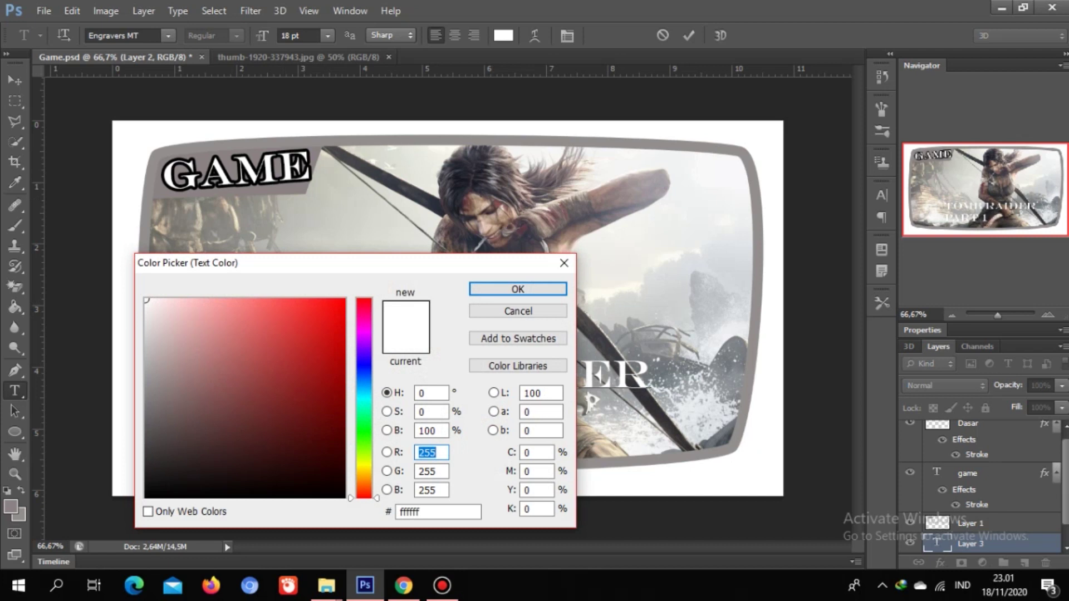
pyautogui.click(149, 494)
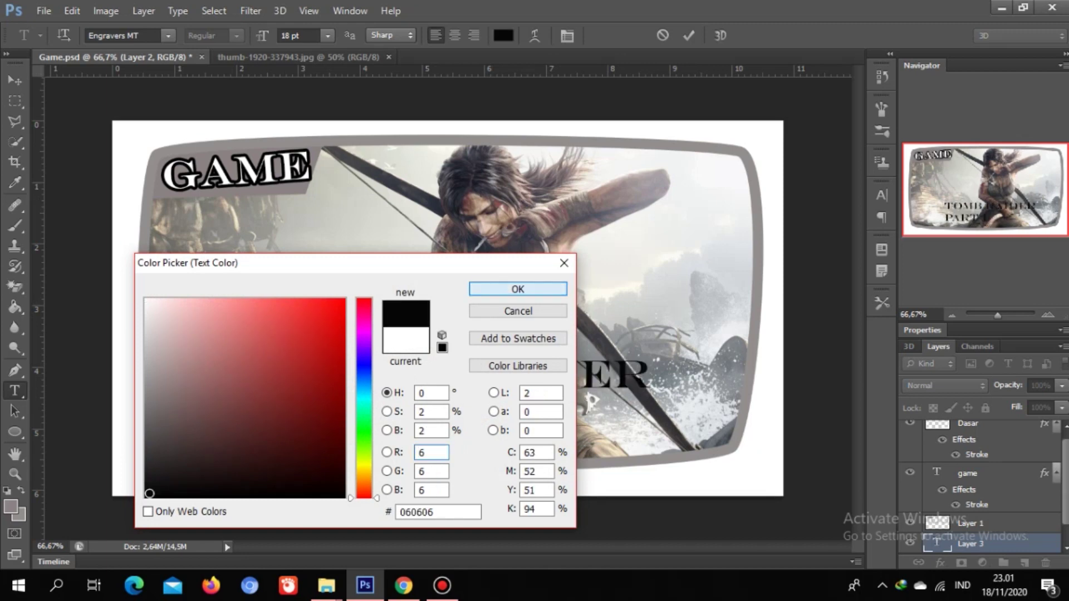
pyautogui.click(518, 289)
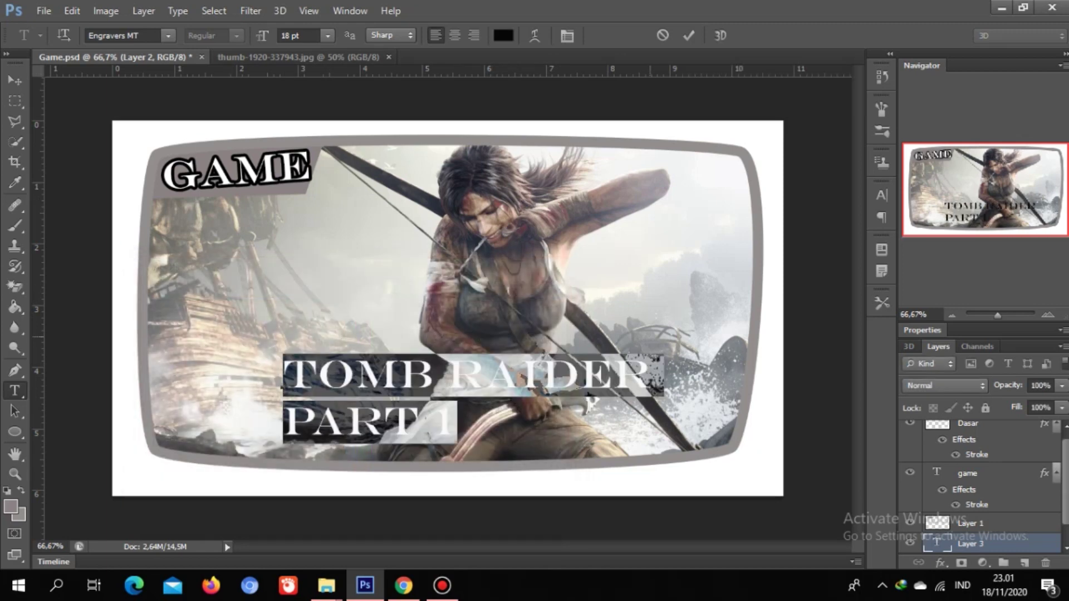
pyautogui.hotkey('ctrl', 'Return')
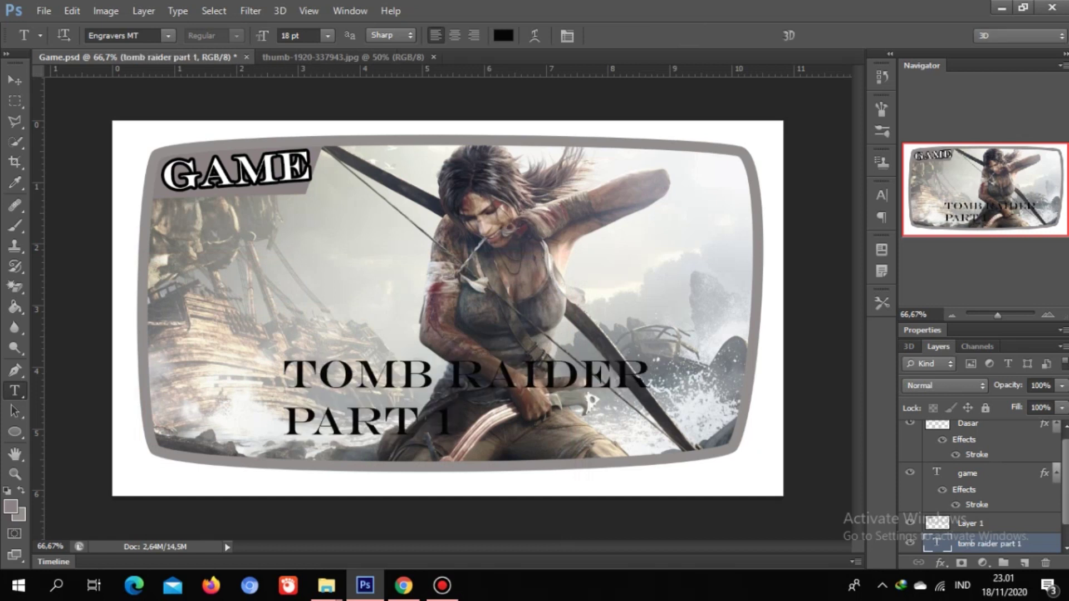
pyautogui.moveTo(284, 374)
pyautogui.mouseDown()
pyautogui.moveTo(355, 374)
pyautogui.moveTo(457, 429)
pyautogui.mouseUp()
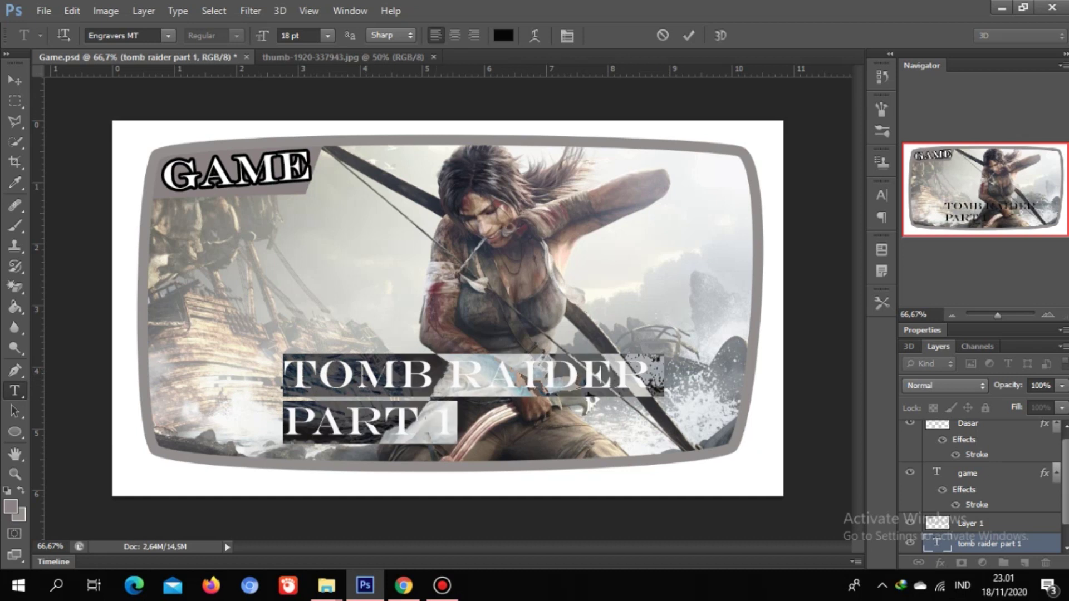
# Step: Shift the TOMB RAIDER PART 1 title to the right
pyautogui.click(317, 376)
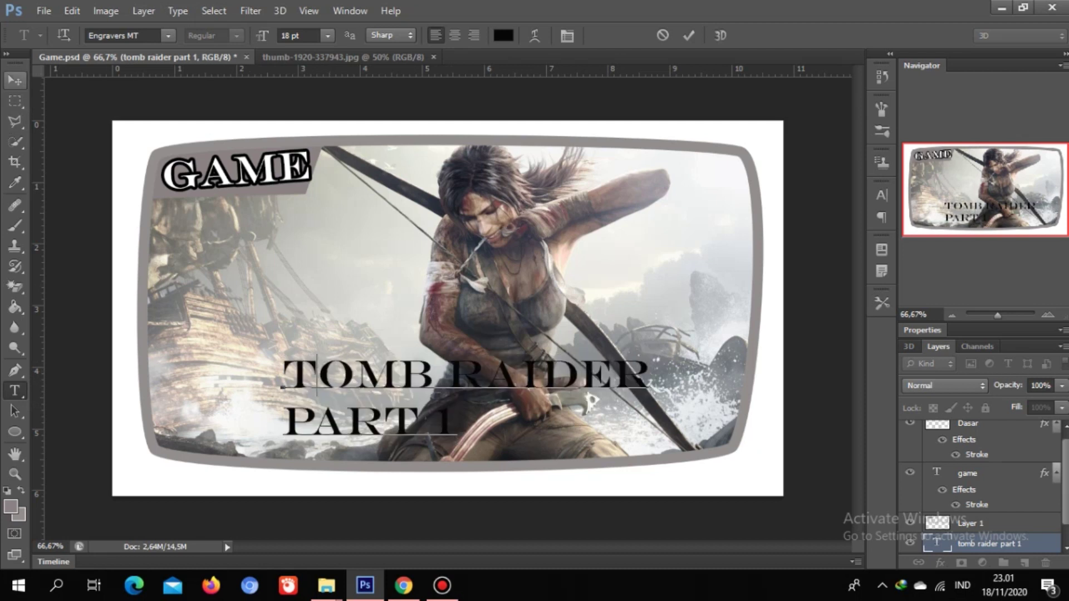
pyautogui.click(14, 80)
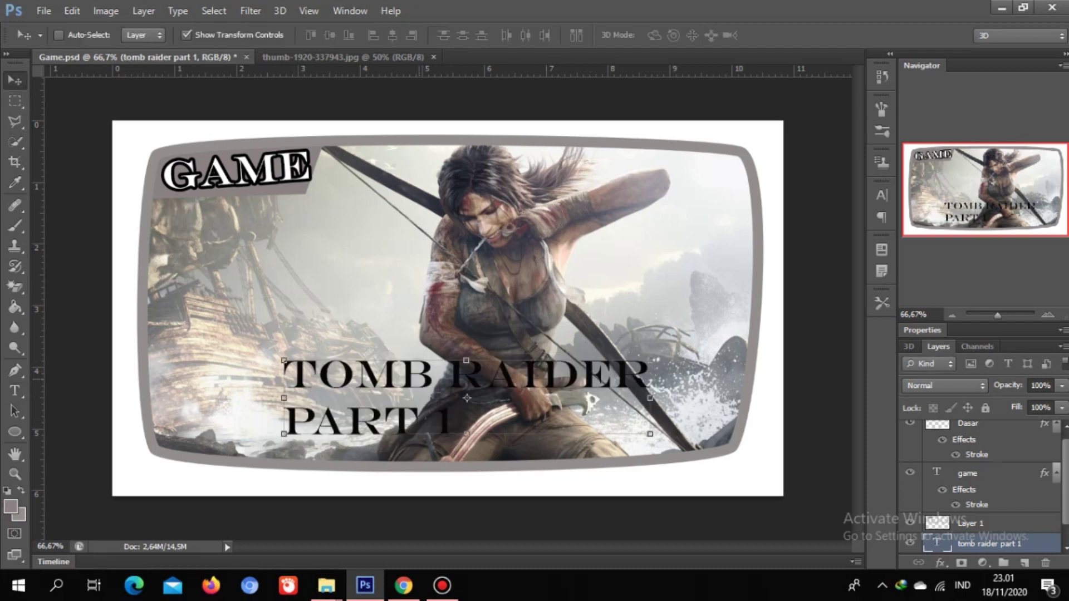
pyautogui.moveTo(426, 331); pyautogui.dragTo(474, 334)
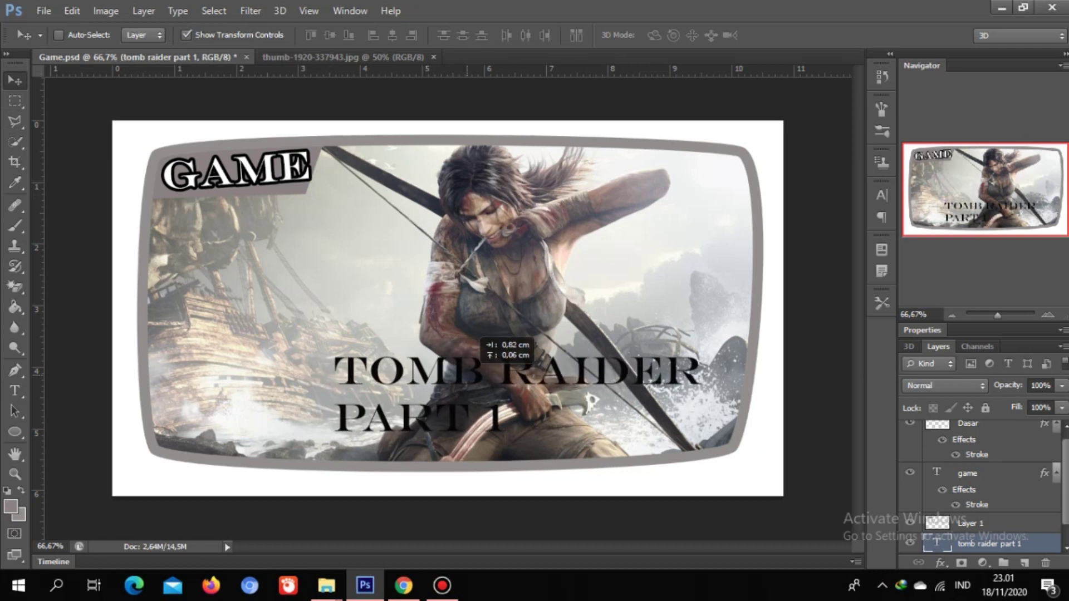
pyautogui.moveTo(476, 334); pyautogui.dragTo(483, 335)
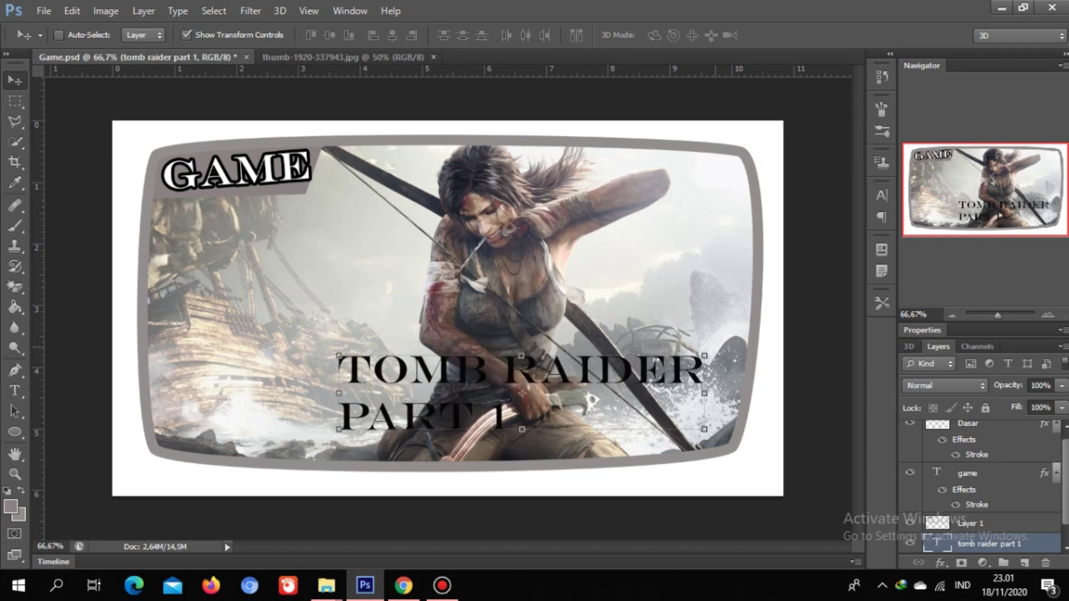
# Step: Resize the title, tilt it about -11° upward to the right, and apply the transform
pyautogui.hotkey('ctrl', 't')
pyautogui.moveTo(704, 355); pyautogui.dragTo(706, 349)
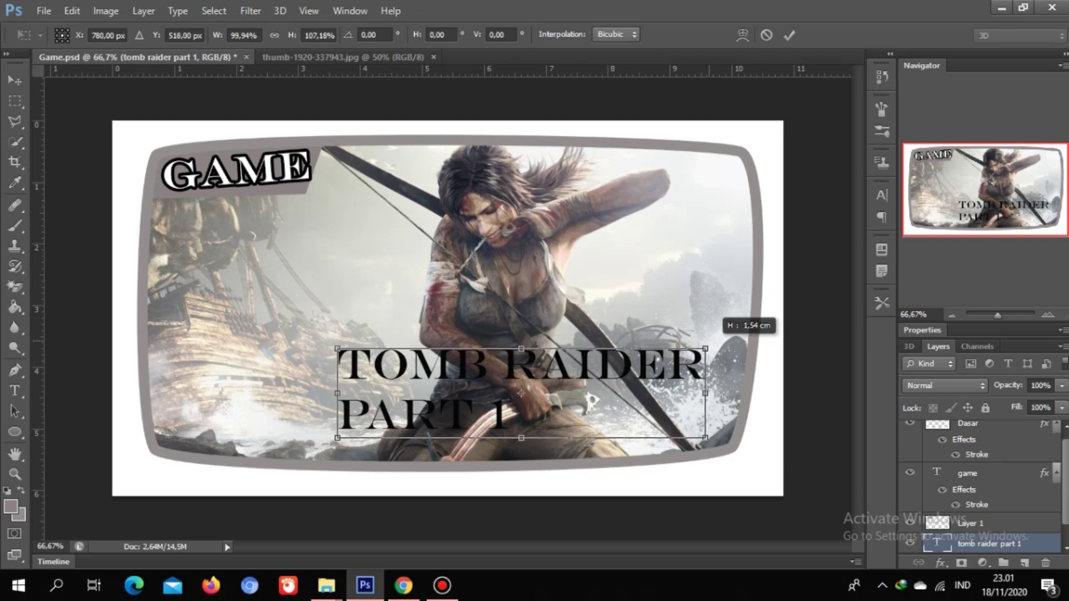
pyautogui.moveTo(706, 348); pyautogui.dragTo(730, 294)
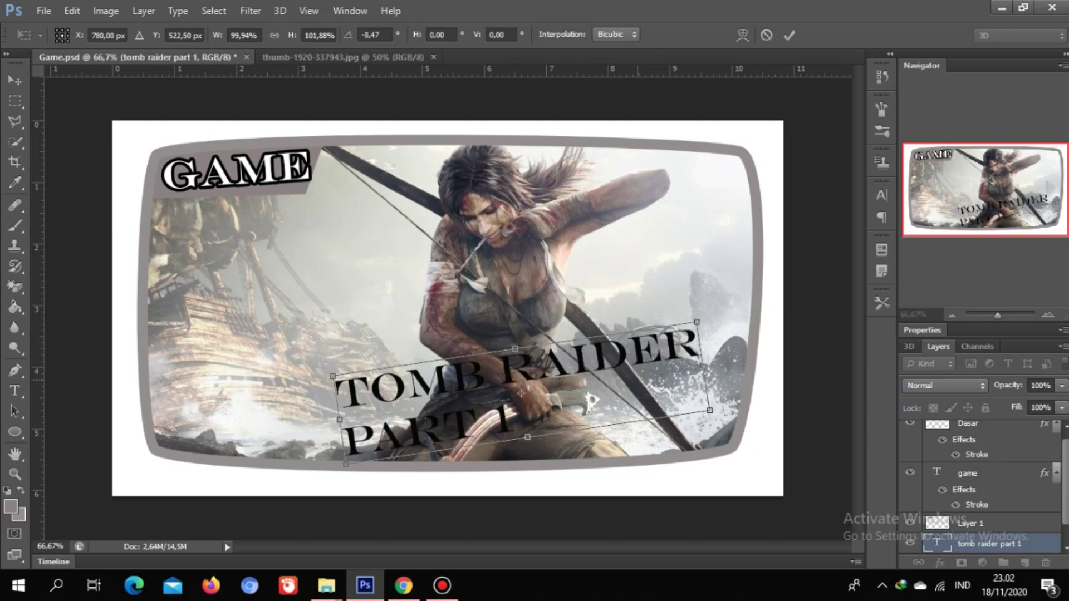
pyautogui.moveTo(668, 356); pyautogui.dragTo(687, 338)
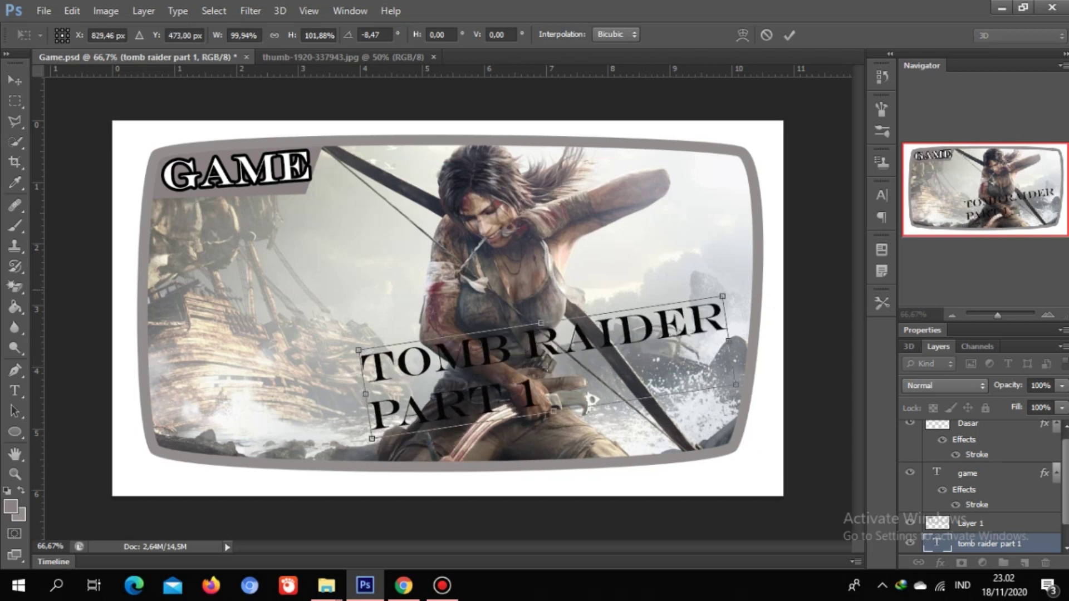
pyautogui.moveTo(738, 264); pyautogui.dragTo(733, 254)
pyautogui.moveTo(628, 338); pyautogui.dragTo(646, 347)
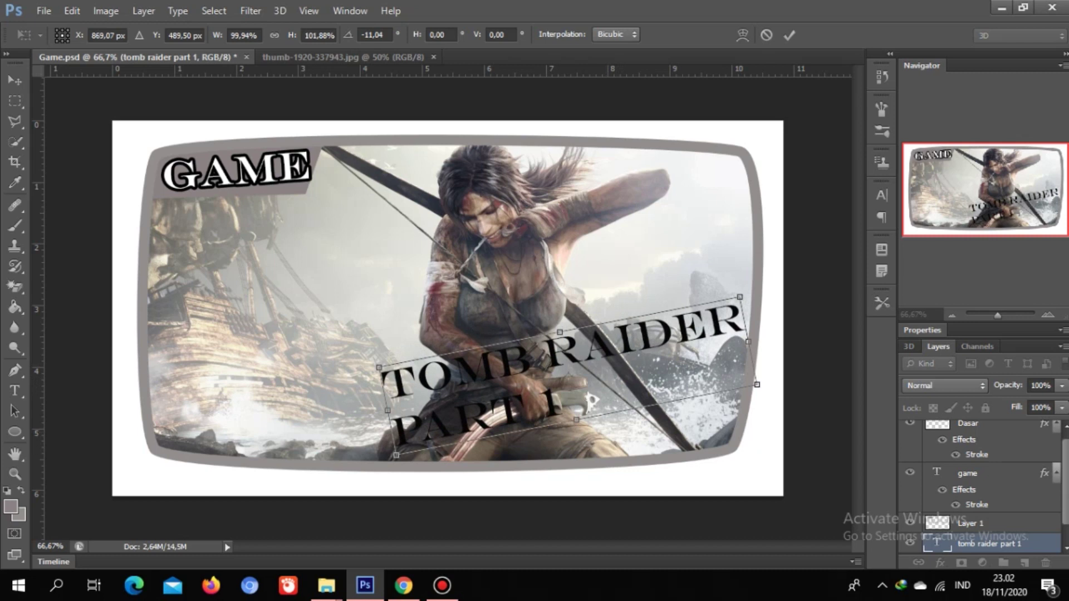
pyautogui.scroll(-2, 980, 484)
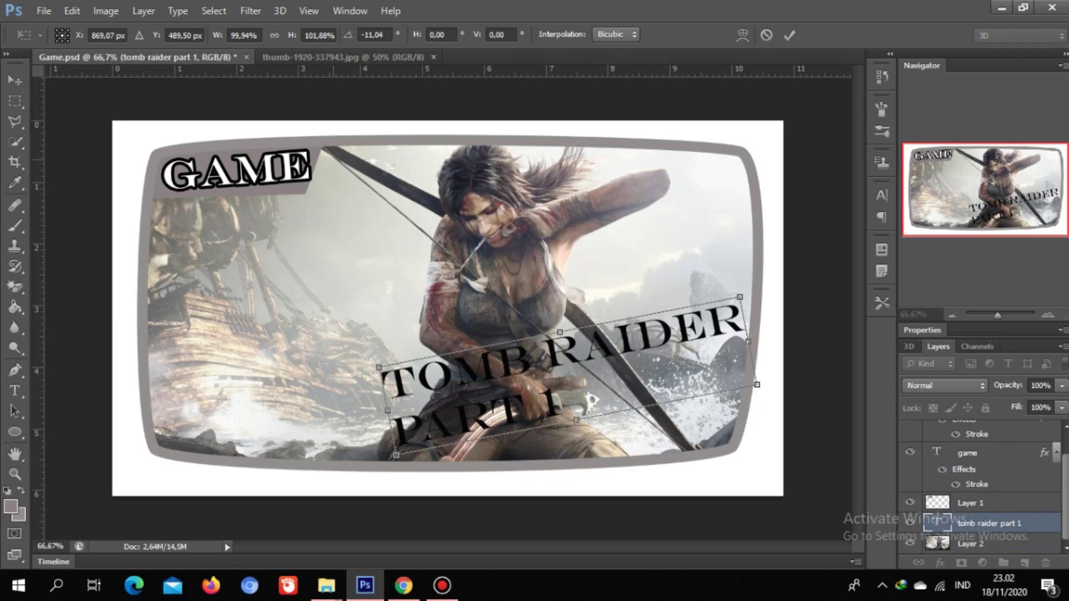
pyautogui.hotkey('alt', 'l')
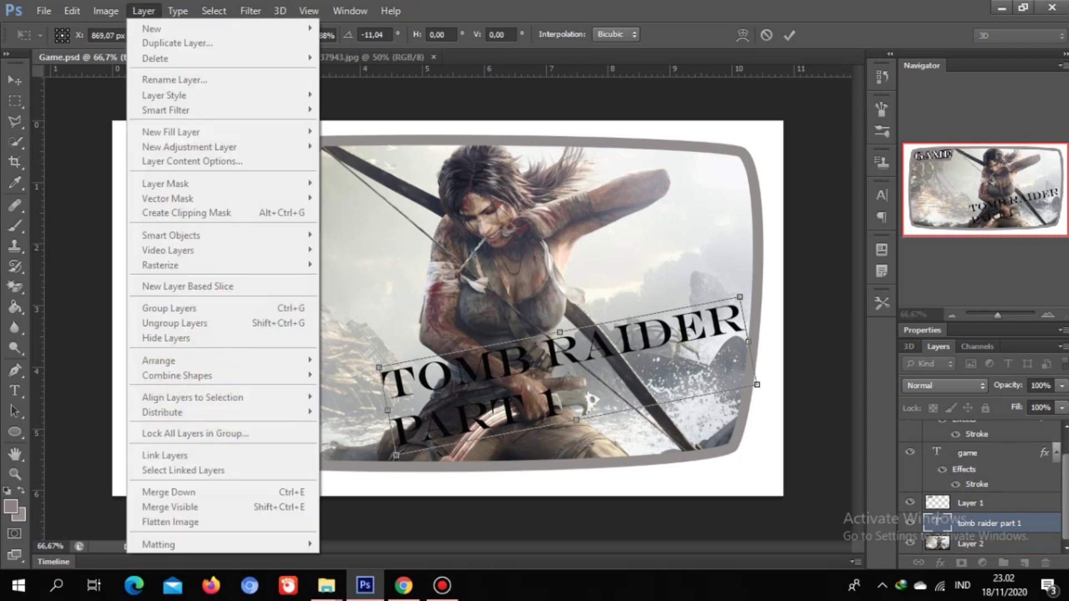
pyautogui.press('Escape')
pyautogui.press('Return')
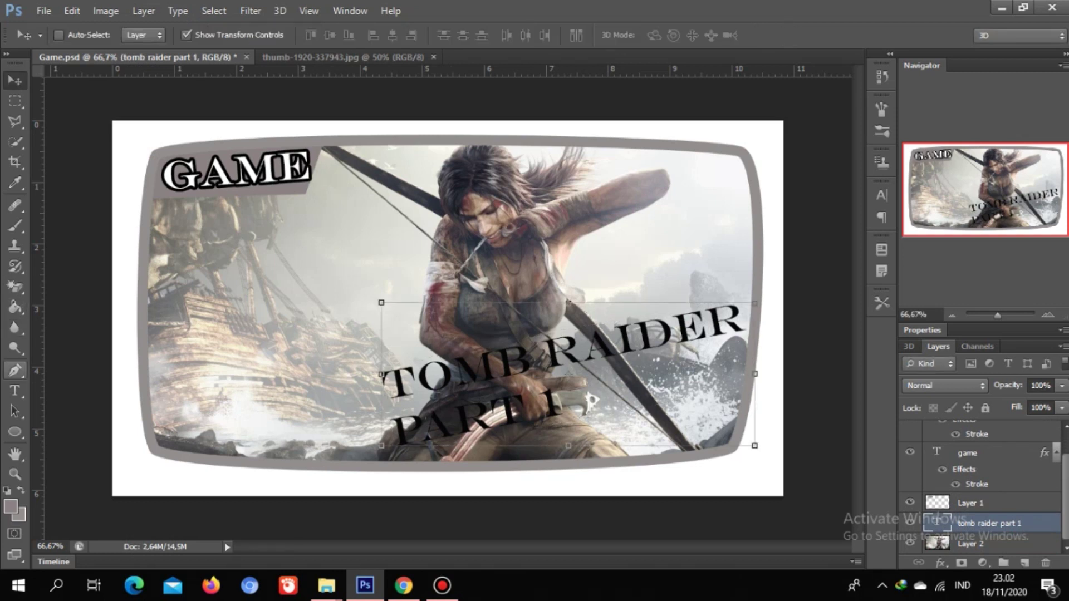
pyautogui.click(15, 390)
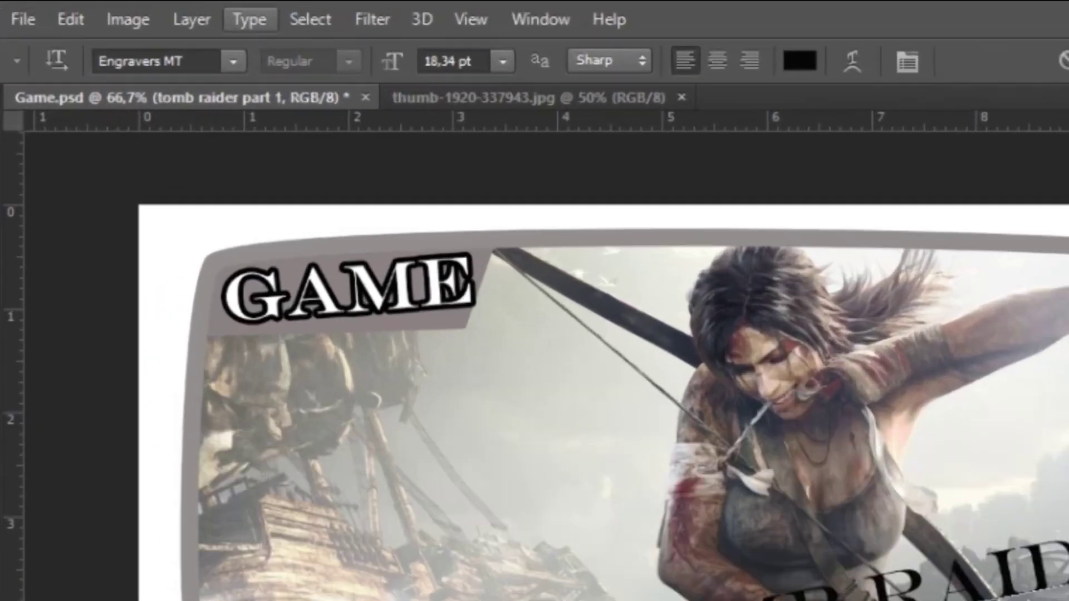
pyautogui.click(191, 20)
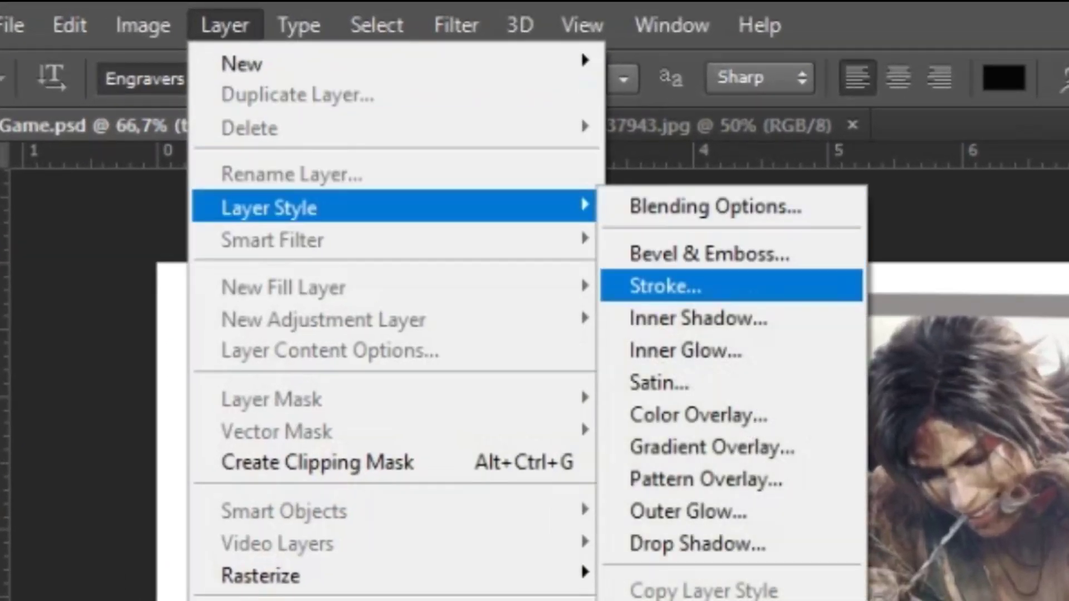
# Step: Add a 3 px stroke effect to the title layer
pyautogui.click(665, 286)
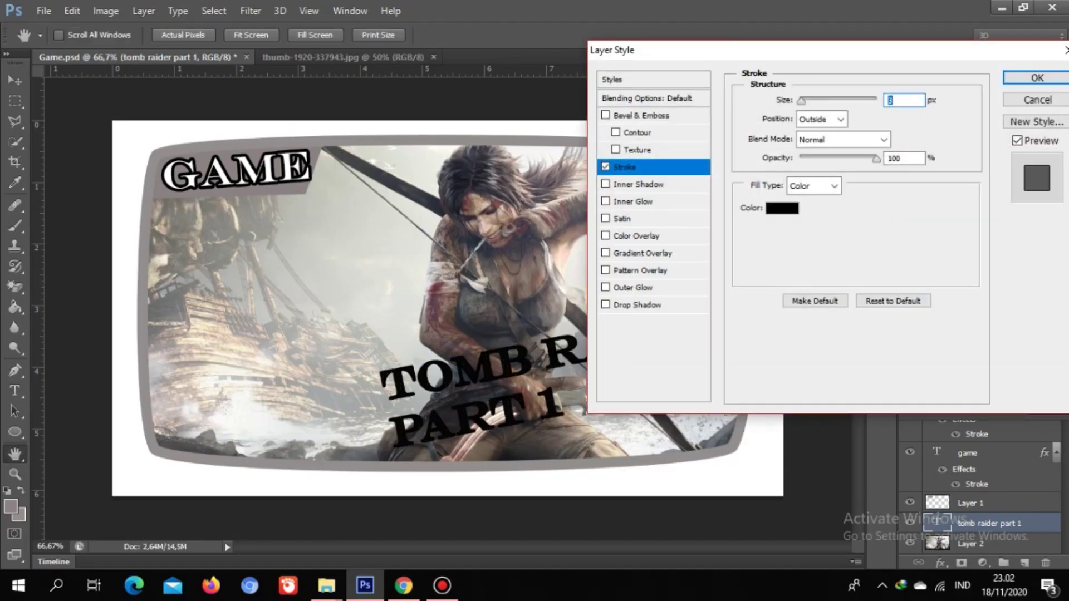
pyautogui.moveTo(787, 51); pyautogui.dragTo(229, 6)
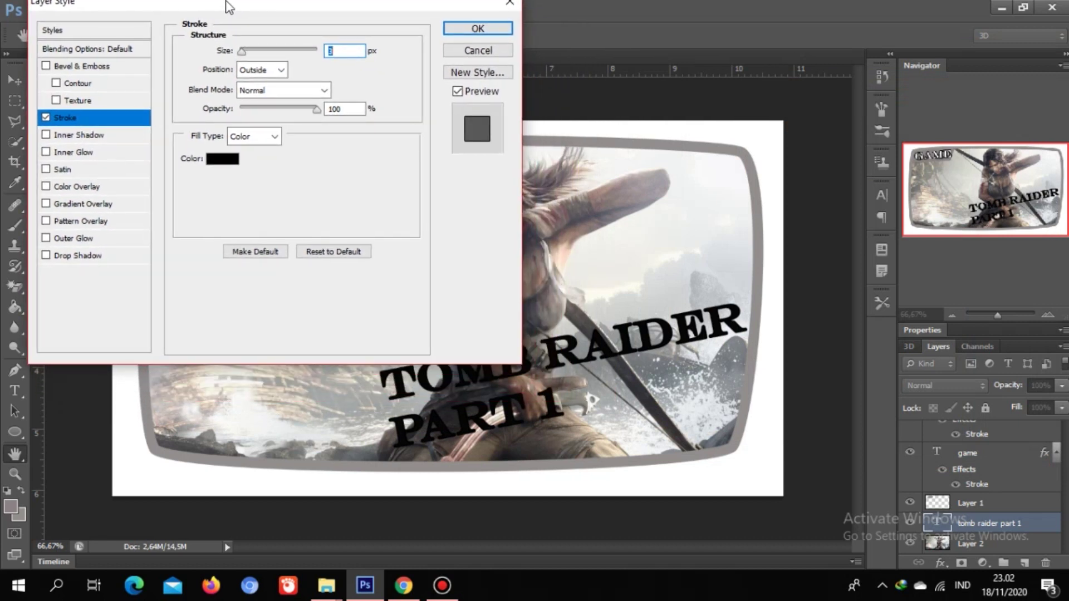
pyautogui.moveTo(227, 3); pyautogui.dragTo(220, 12)
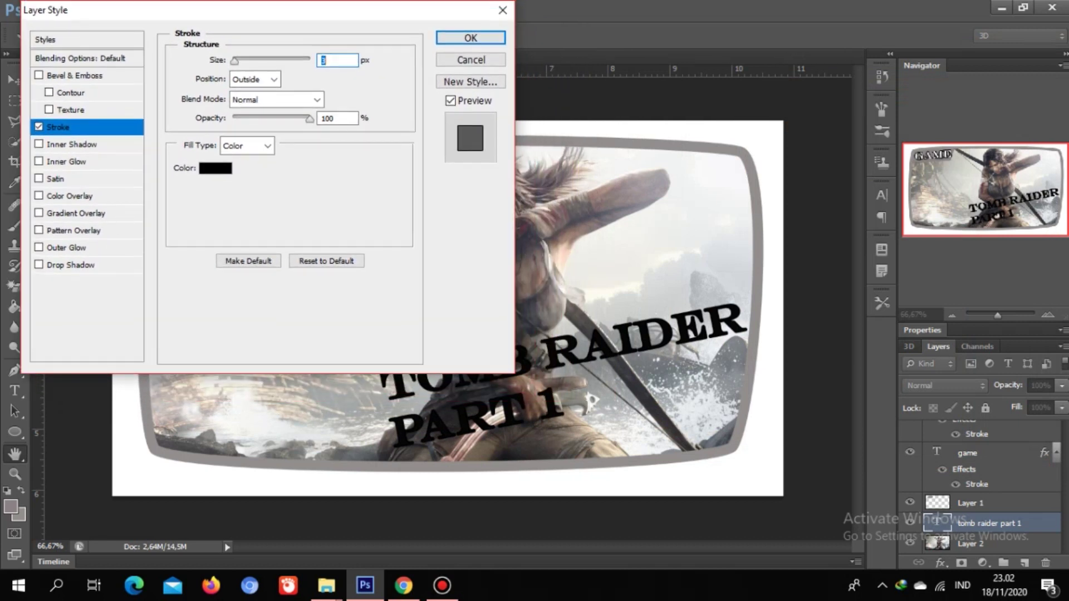
pyautogui.press('Down')
pyautogui.press('Down')
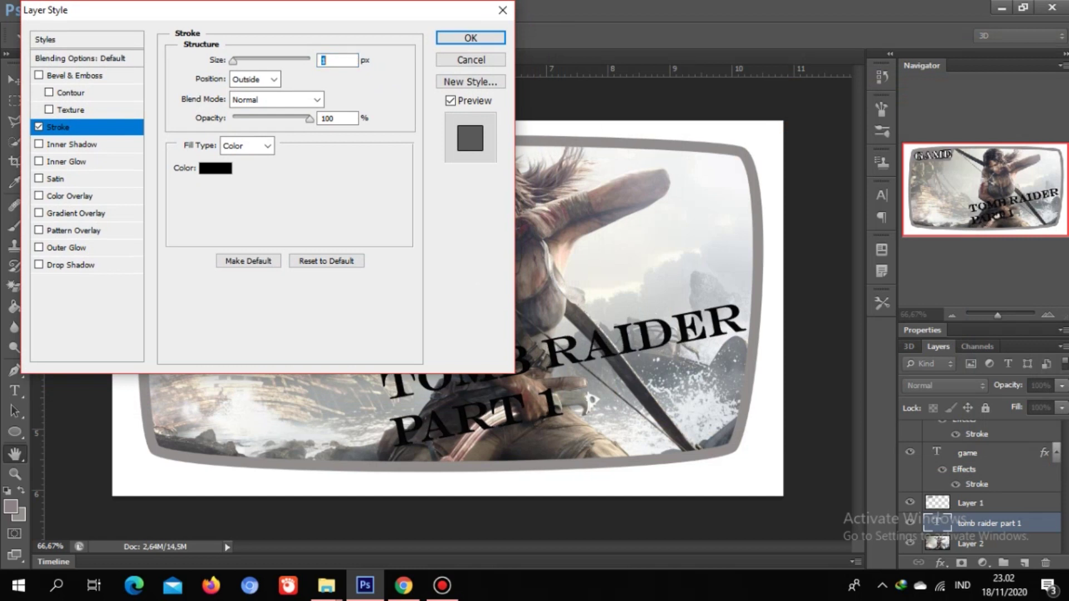
pyautogui.press('Up')
pyautogui.press('Up')
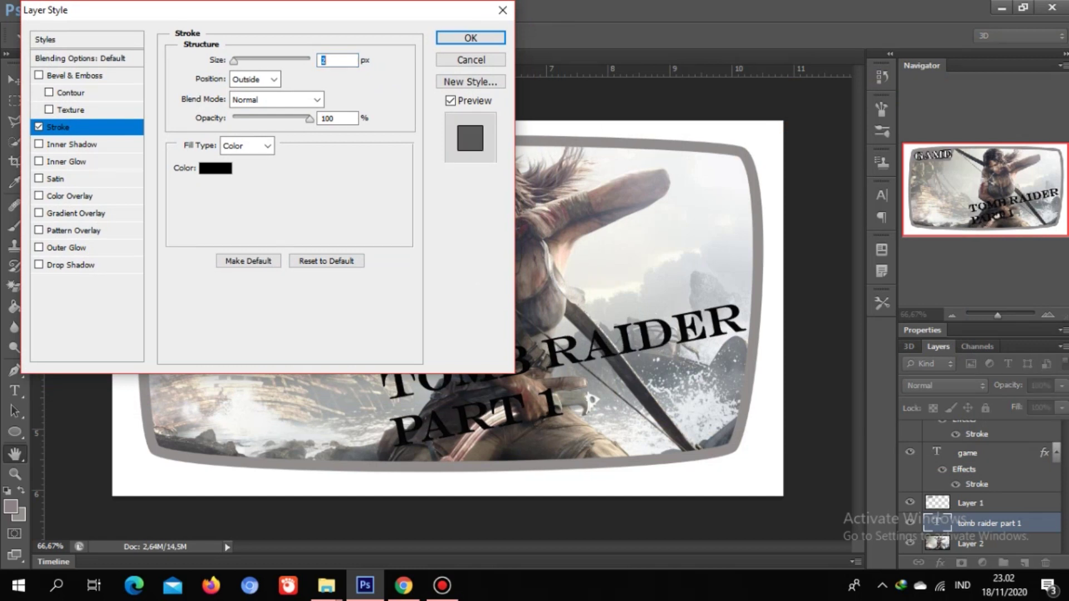
pyautogui.press('Up')
pyautogui.press('Up')
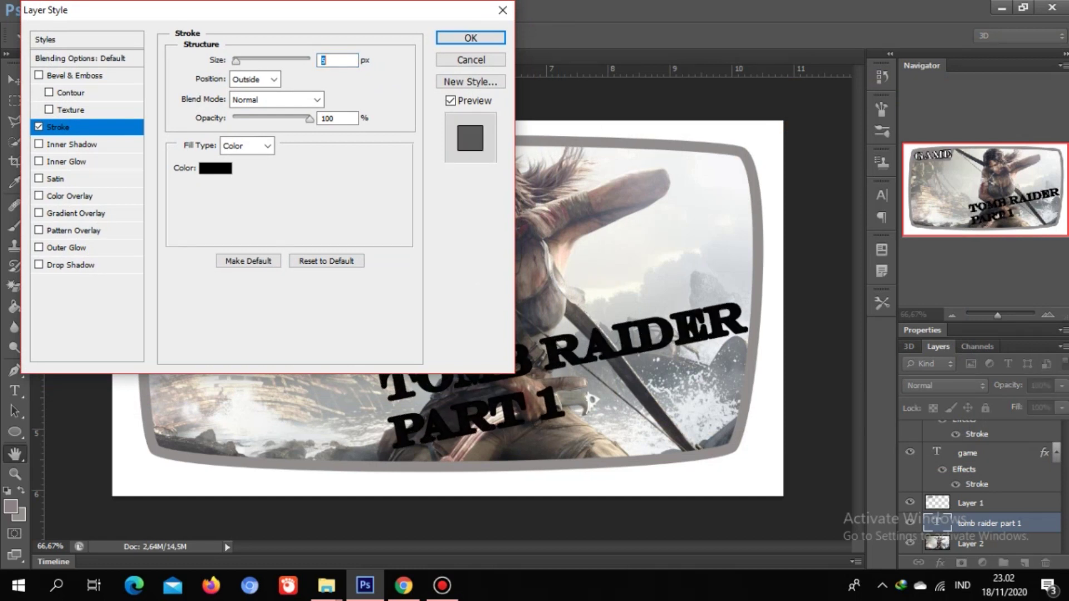
pyautogui.press('Down')
pyautogui.press('Down')
pyautogui.press('Down')
pyautogui.press('Down')
pyautogui.press('Up')
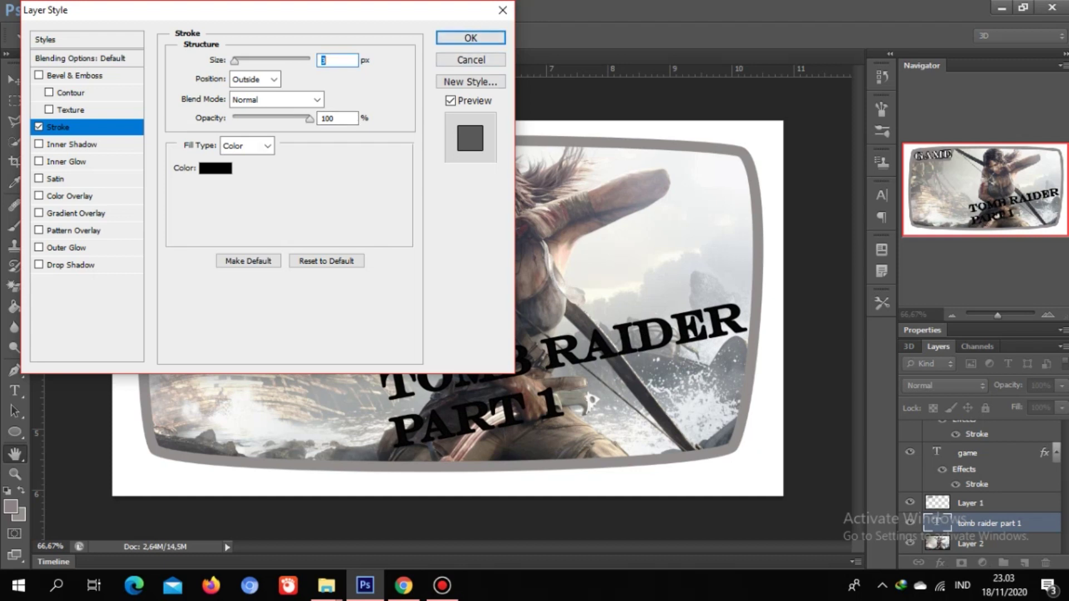
# Step: Make the title stroke grey, sampled from the frame, about 7 px, and apply it
pyautogui.click(215, 168)
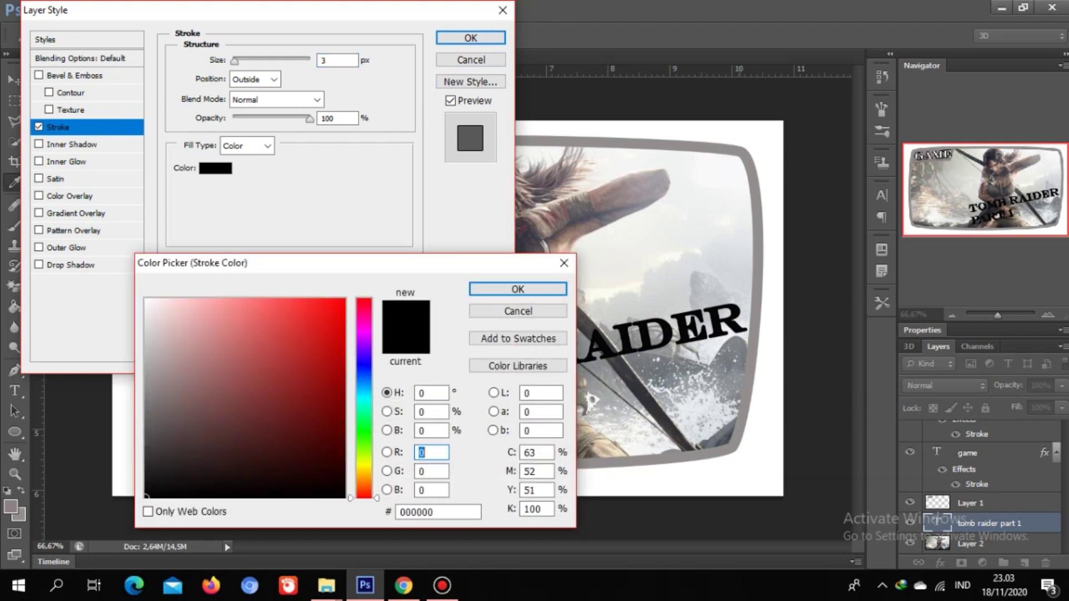
pyautogui.click(738, 149)
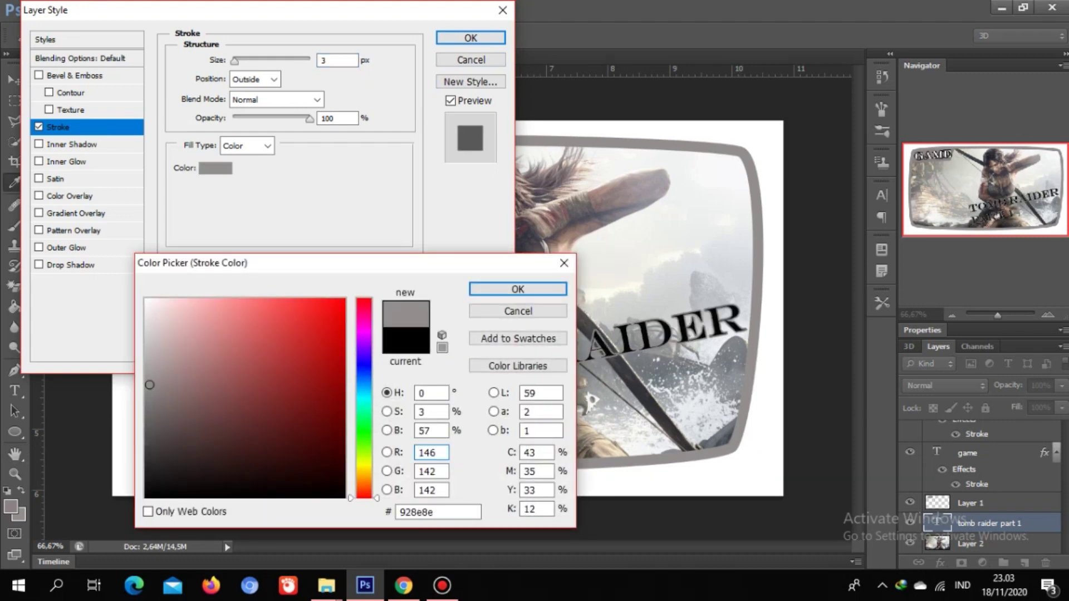
pyautogui.press('Return')
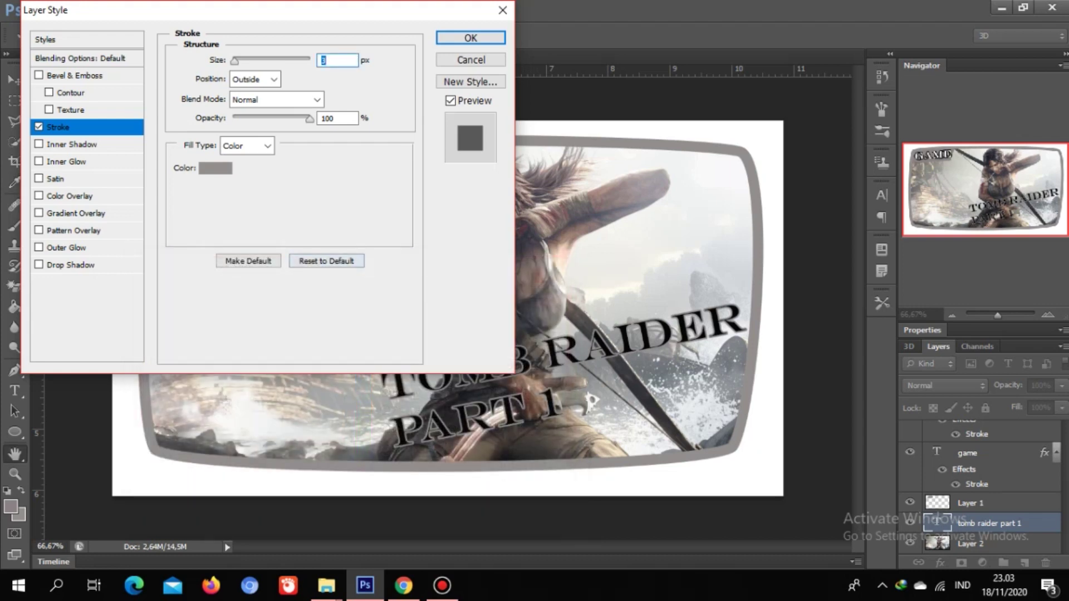
pyautogui.press('Up')
pyautogui.press('Up')
pyautogui.press('Up')
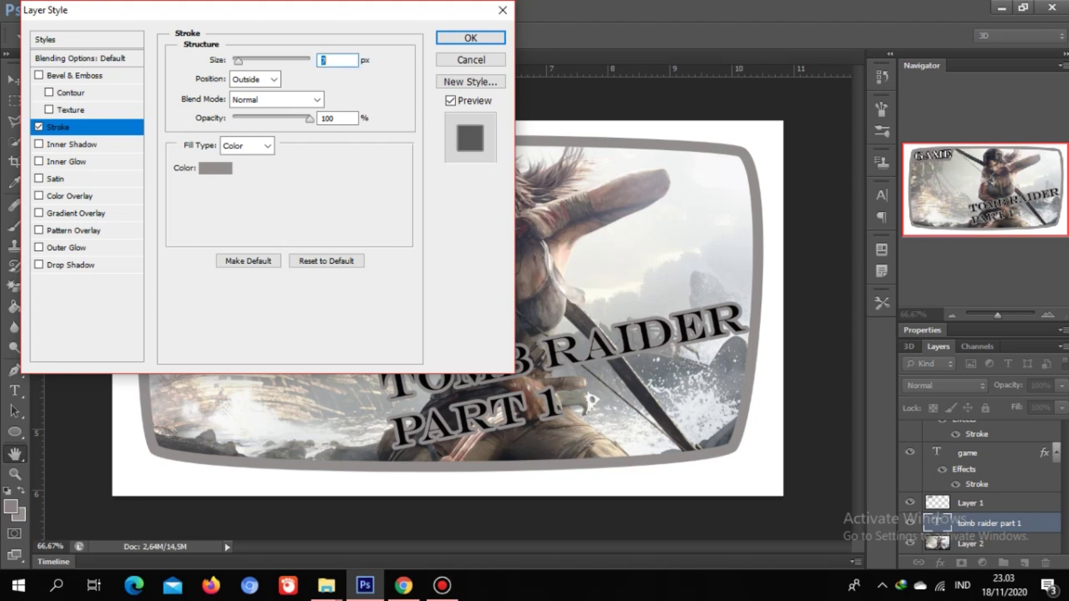
pyautogui.press('Return')
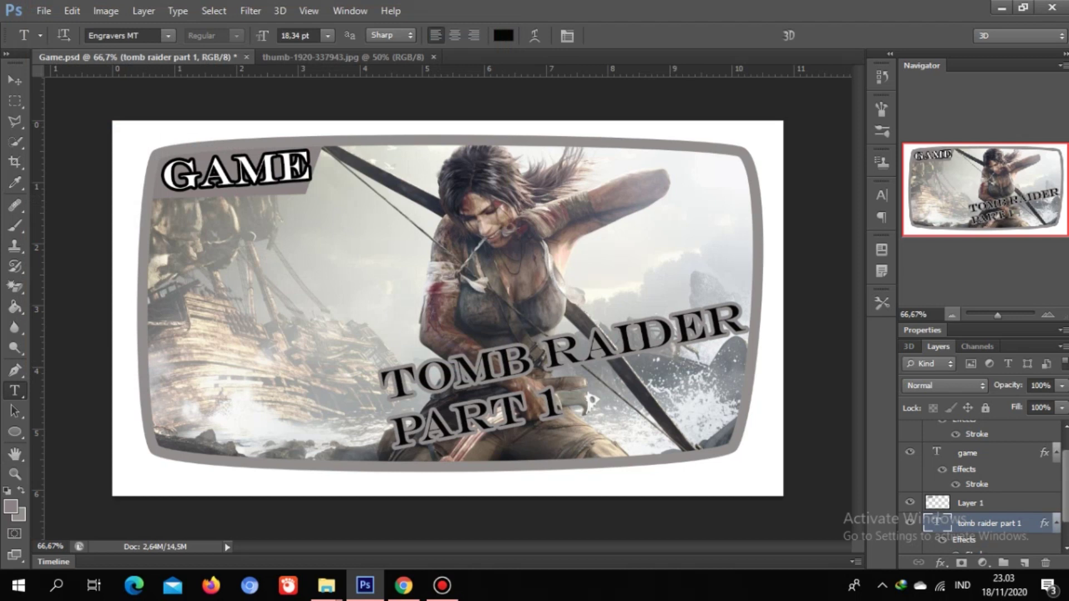
pyautogui.scroll(-1, 980, 485)
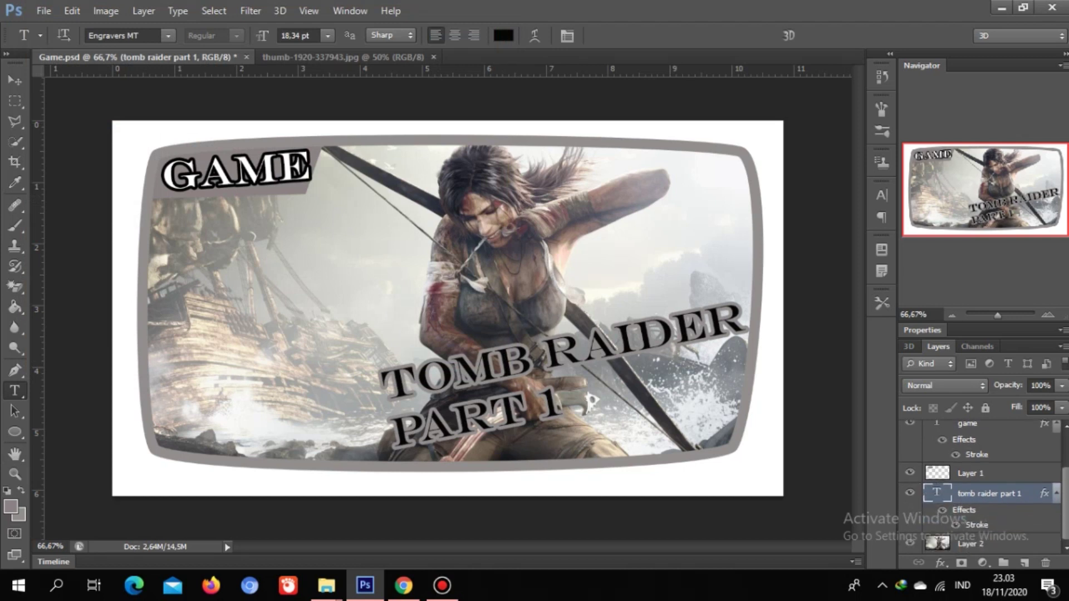
# Step: Give the Layer 2 artwork a drop shadow with slightly lowered opacity
pyautogui.click(980, 543)
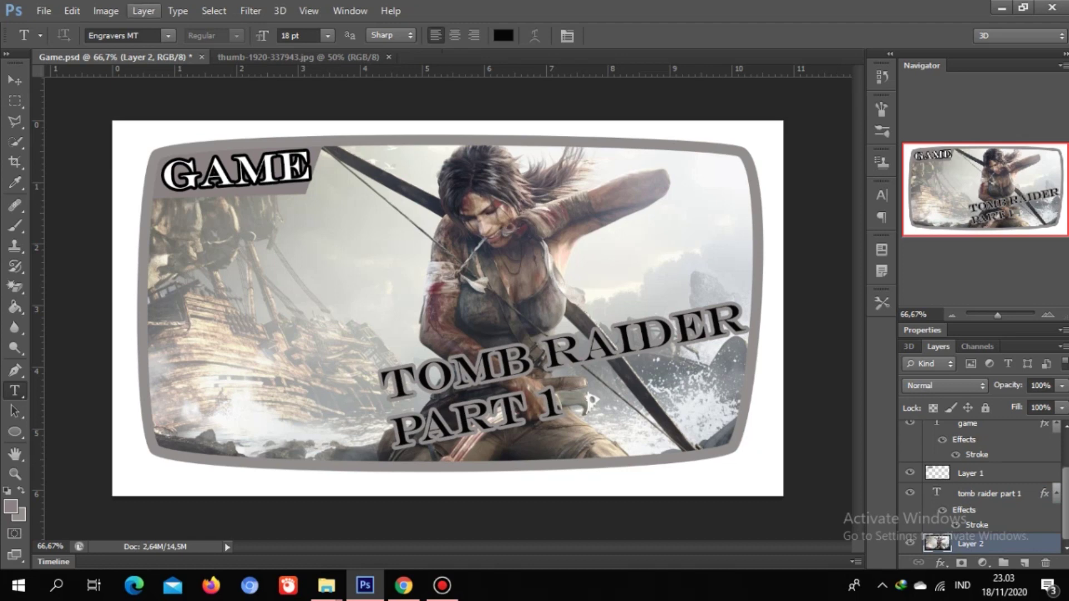
pyautogui.click(143, 10)
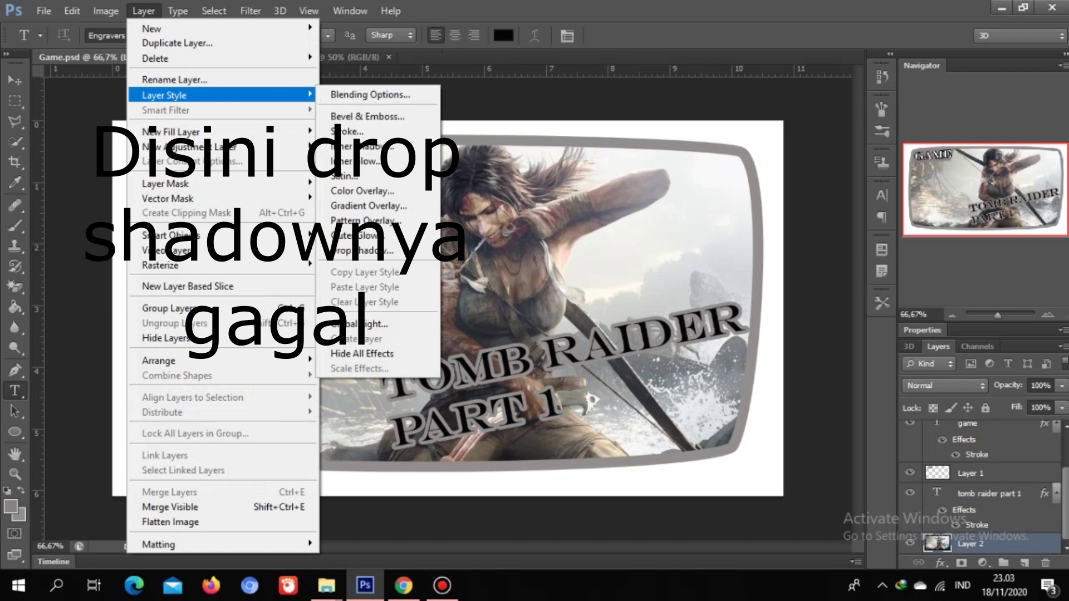
pyautogui.click(362, 250)
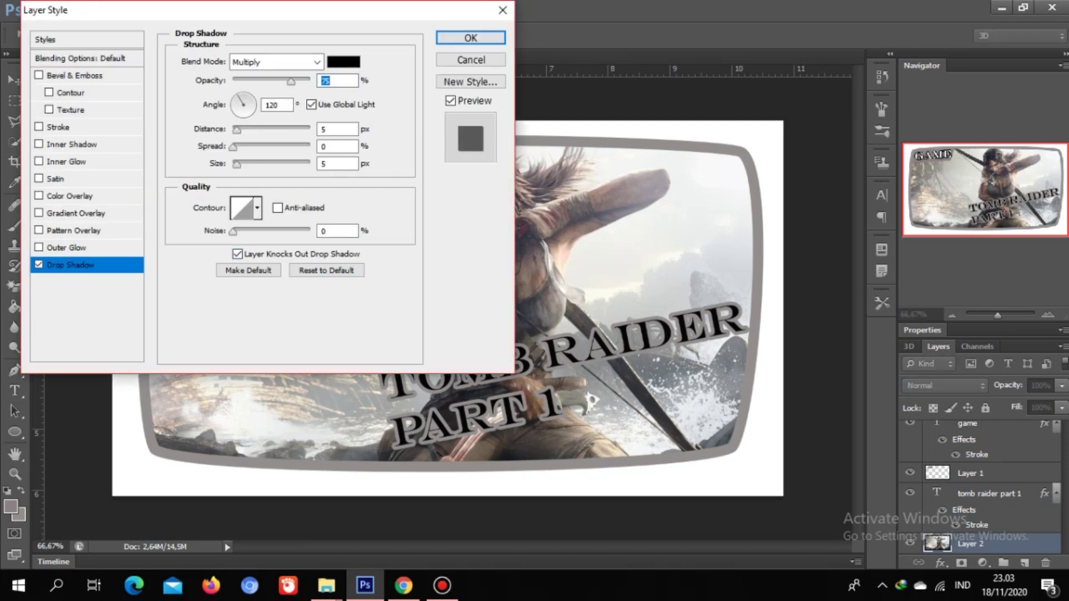
pyautogui.moveTo(338, 13); pyautogui.dragTo(910, 61)
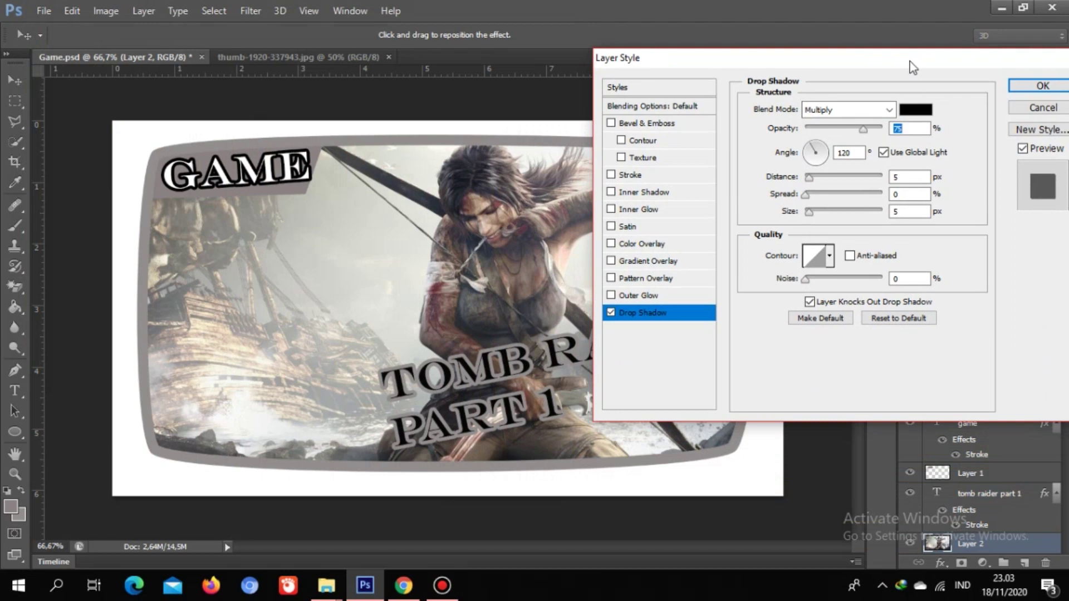
pyautogui.moveTo(827, 55); pyautogui.dragTo(718, 245)
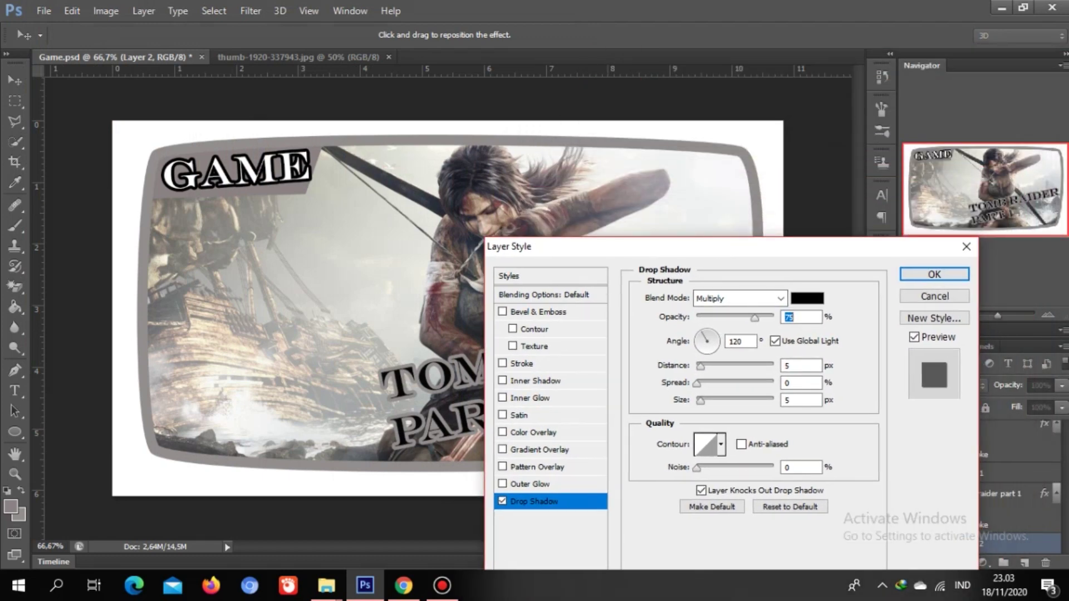
pyautogui.moveTo(753, 317); pyautogui.dragTo(747, 318)
pyautogui.moveTo(744, 317)
pyautogui.mouseDown()
pyautogui.moveTo(733, 317)
pyautogui.moveTo(769, 318)
pyautogui.moveTo(751, 317)
pyautogui.mouseUp()
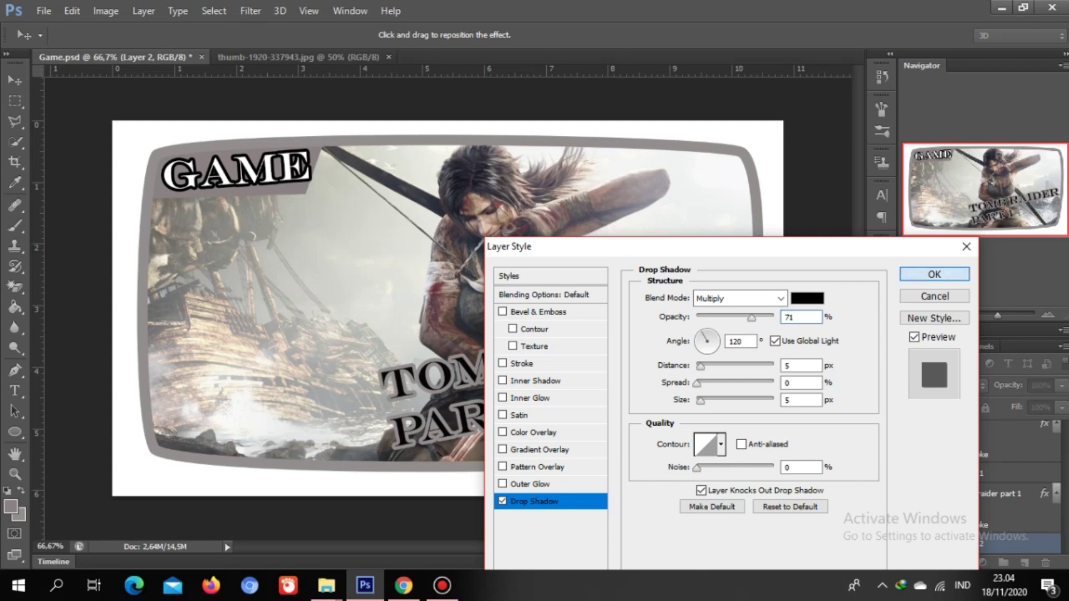
pyautogui.press('Return')
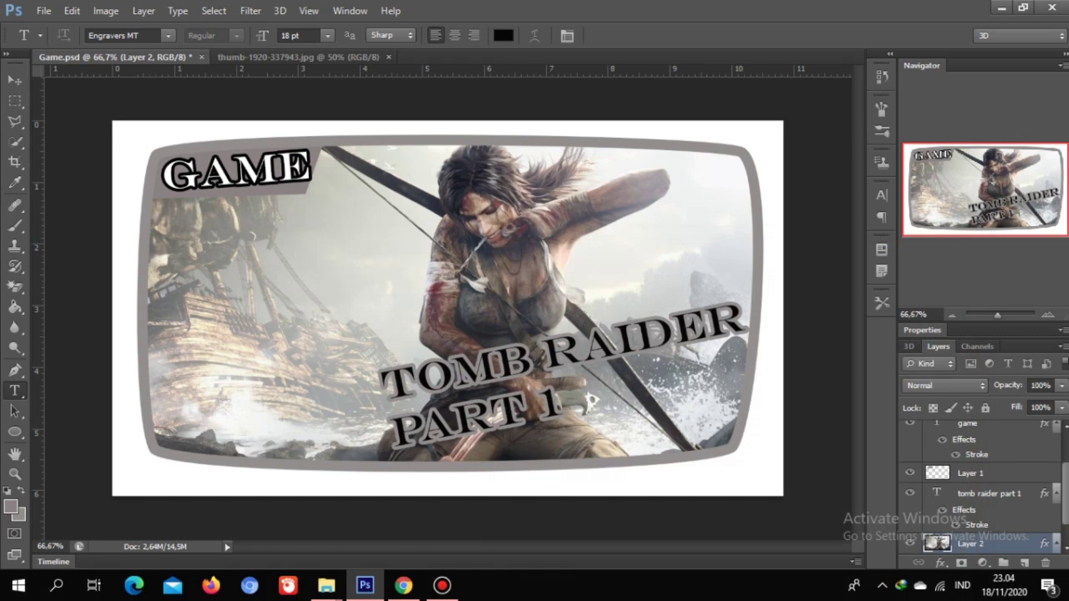
pyautogui.click(44, 11)
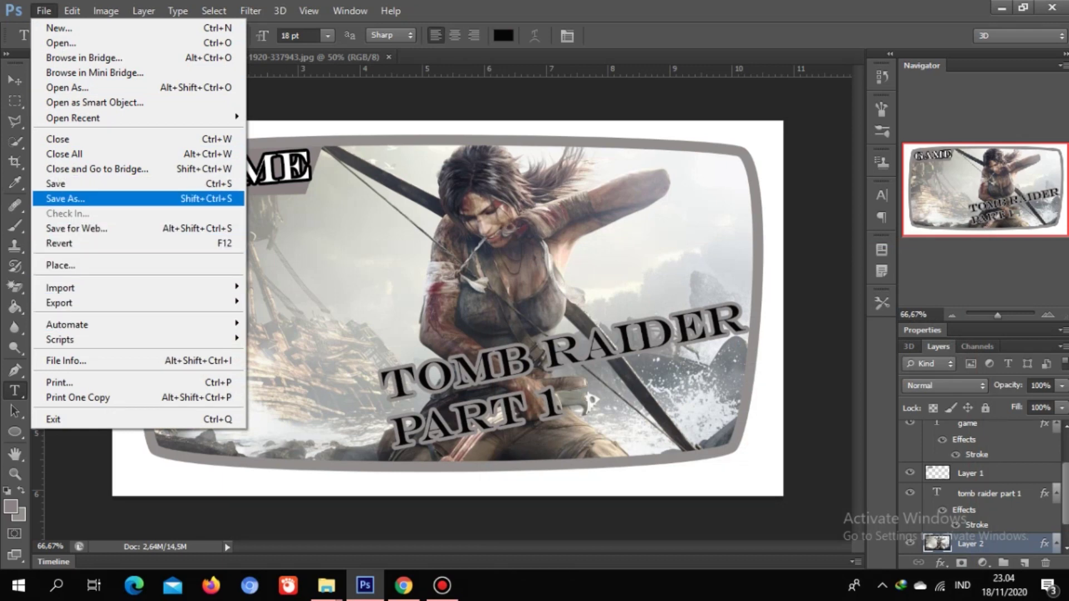
# Step: Save As into DATA (E:) > Project Menulis > Tomb Raider 2013 Project Youtube
pyautogui.click(65, 199)
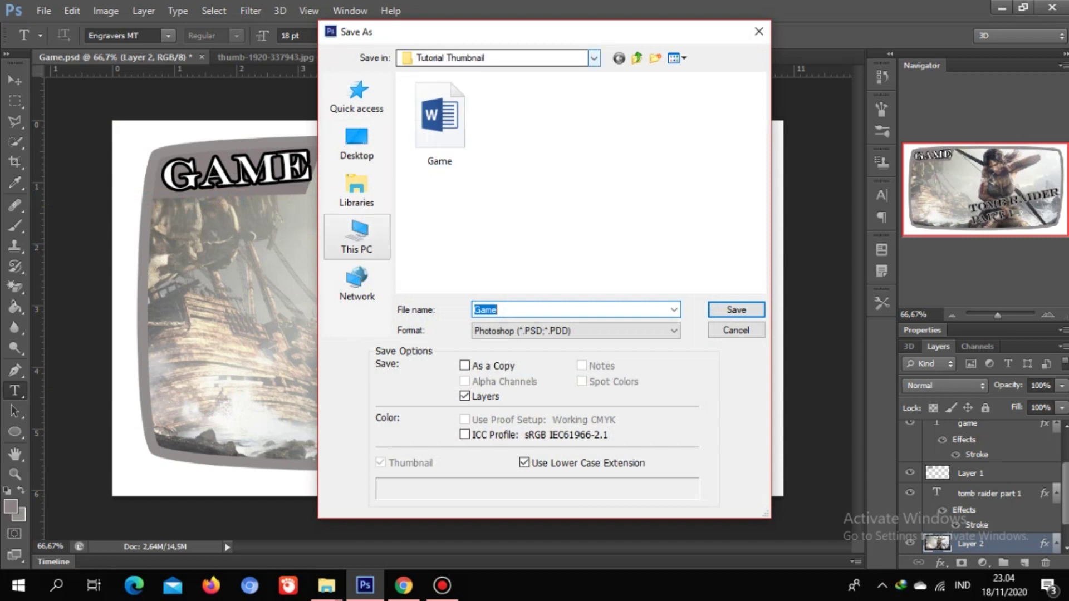
pyautogui.click(357, 234)
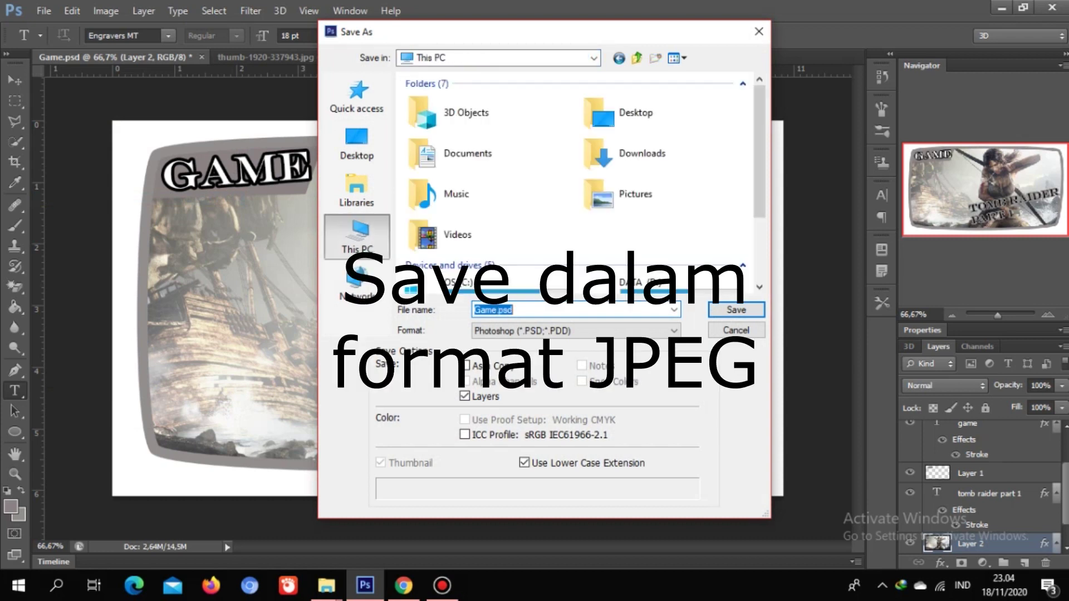
pyautogui.scroll(-1, 641, 150)
pyautogui.scroll(-2, 574, 178)
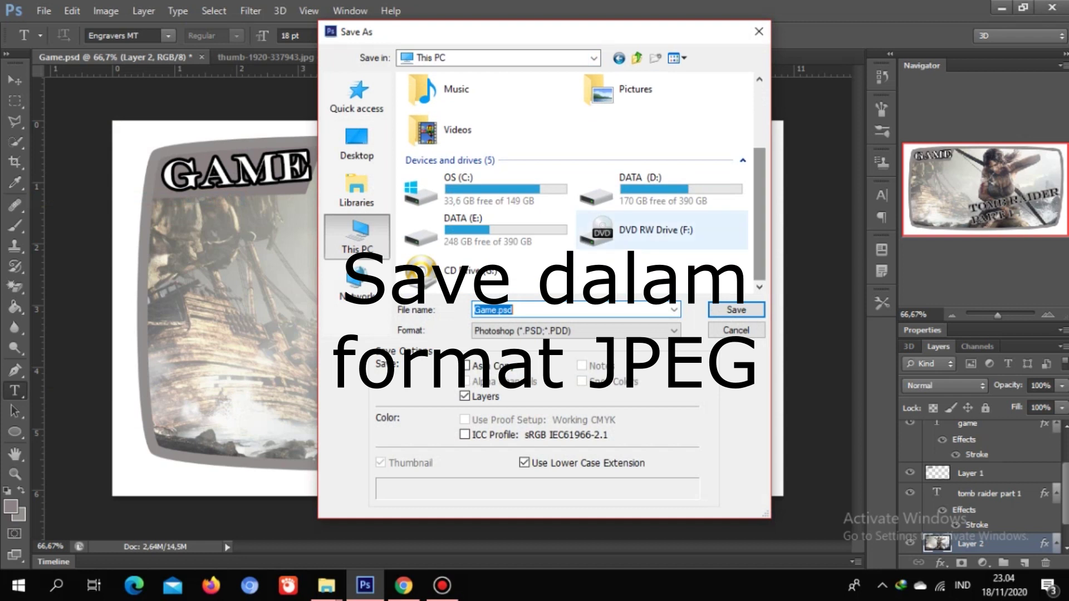
pyautogui.doubleClick(440, 229)
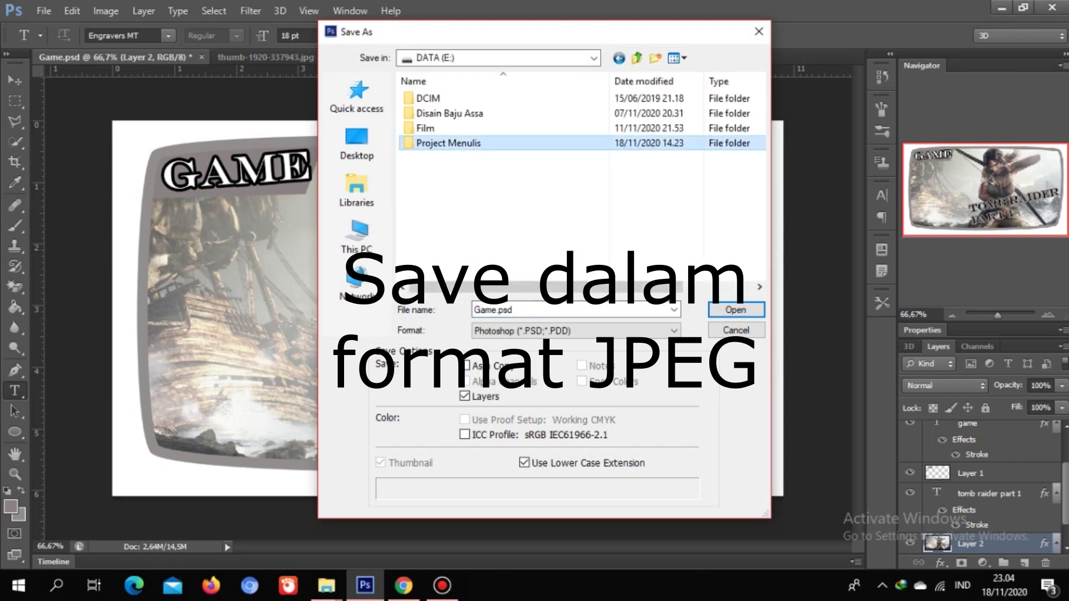
pyautogui.doubleClick(449, 143)
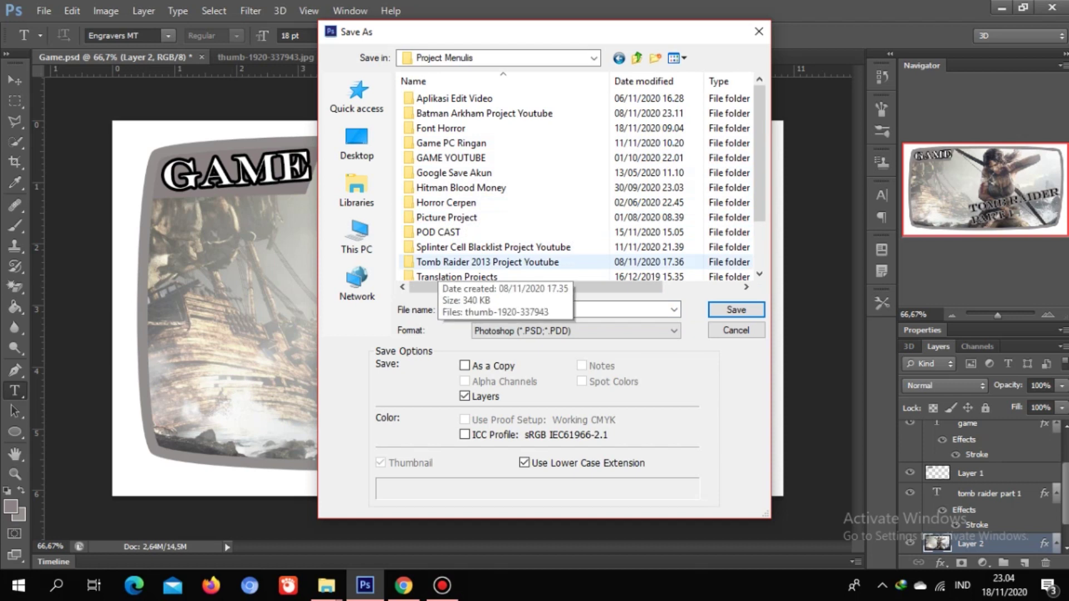
pyautogui.doubleClick(440, 263)
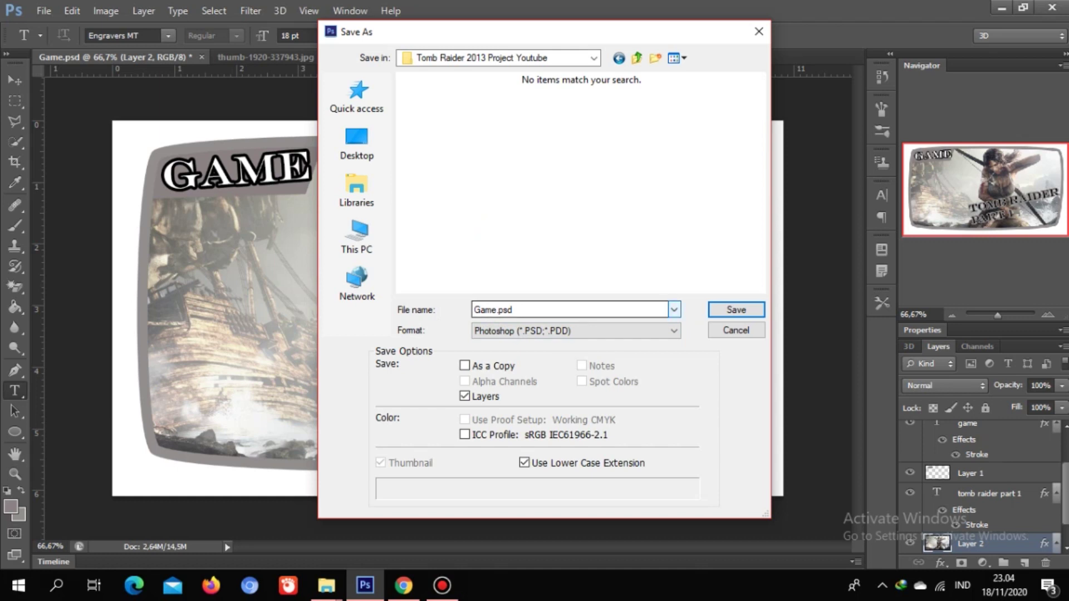
# Step: Keep the file name Game, choose JPEG format and save as Game.jpg
pyautogui.click(675, 310)
pyautogui.click(674, 310)
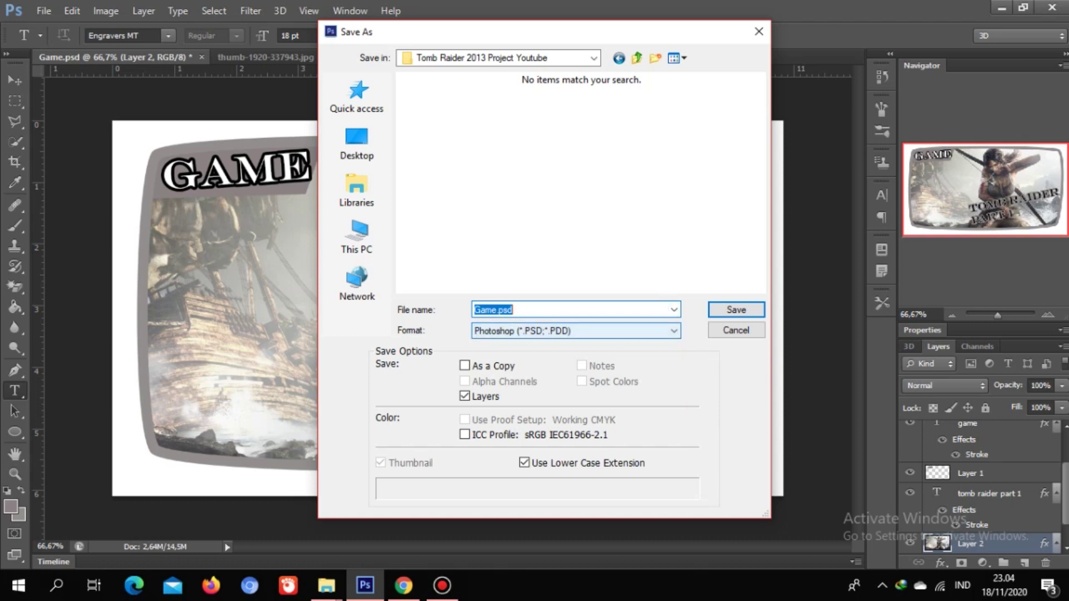
pyautogui.click(675, 330)
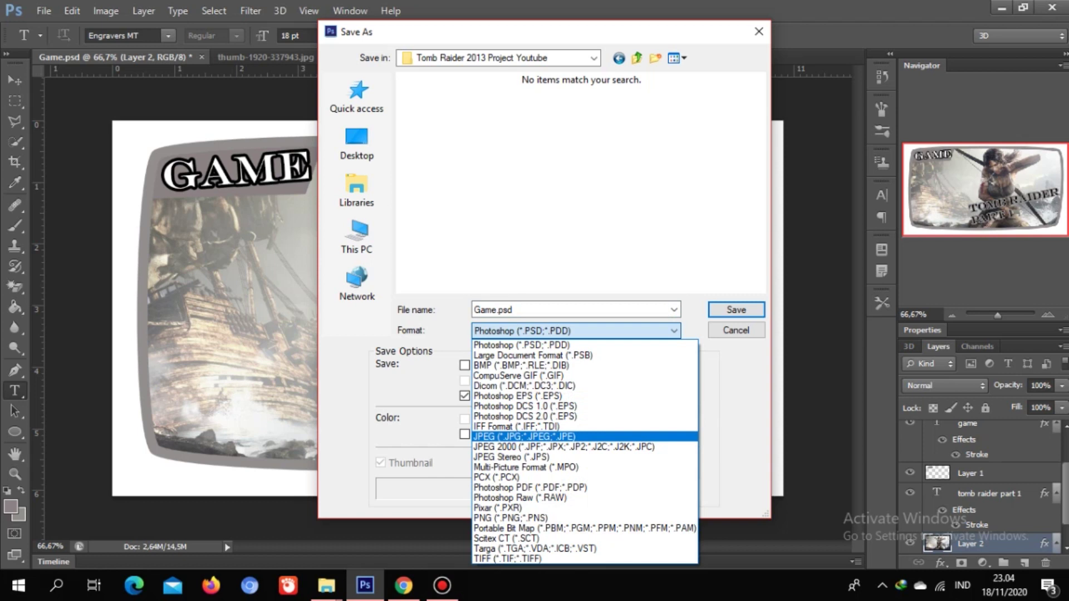
pyautogui.click(523, 436)
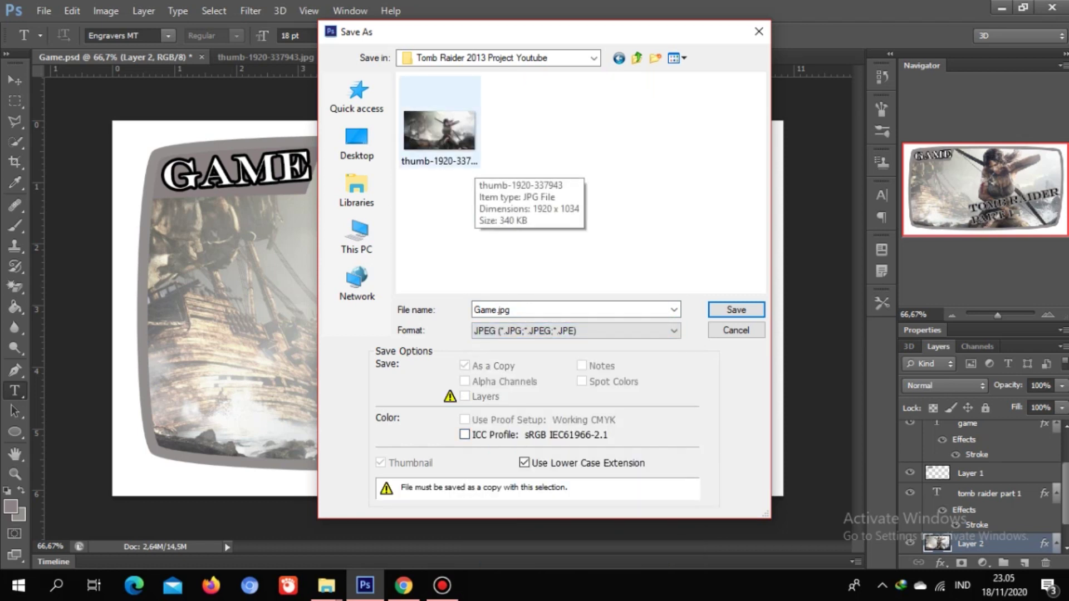
pyautogui.click(736, 310)
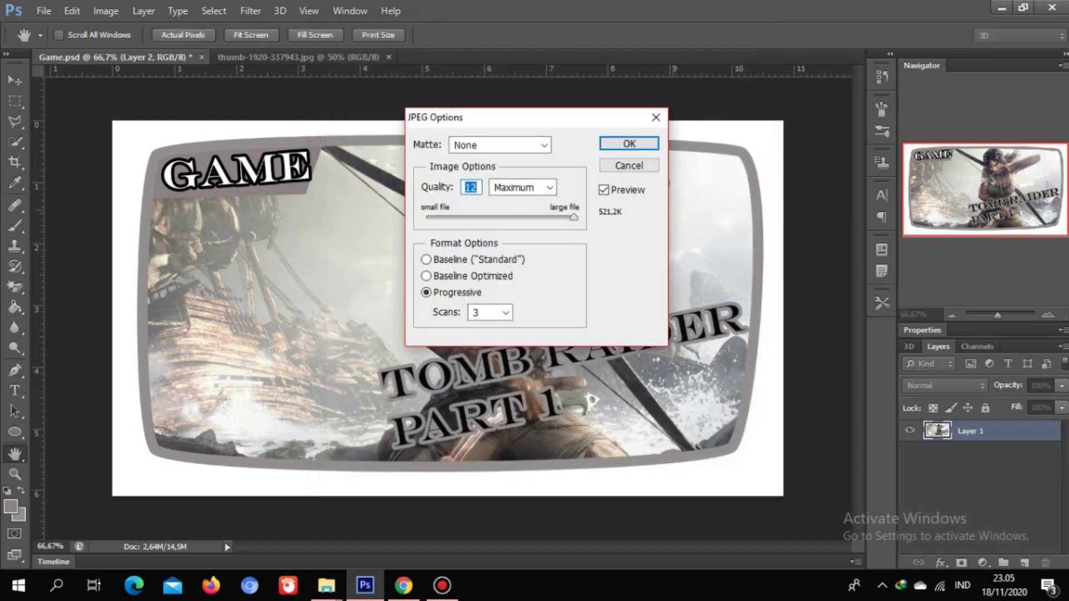
# Step: Accept JPEG quality 12 (Maximum) to finish saving Game.jpg
pyautogui.press('Return')
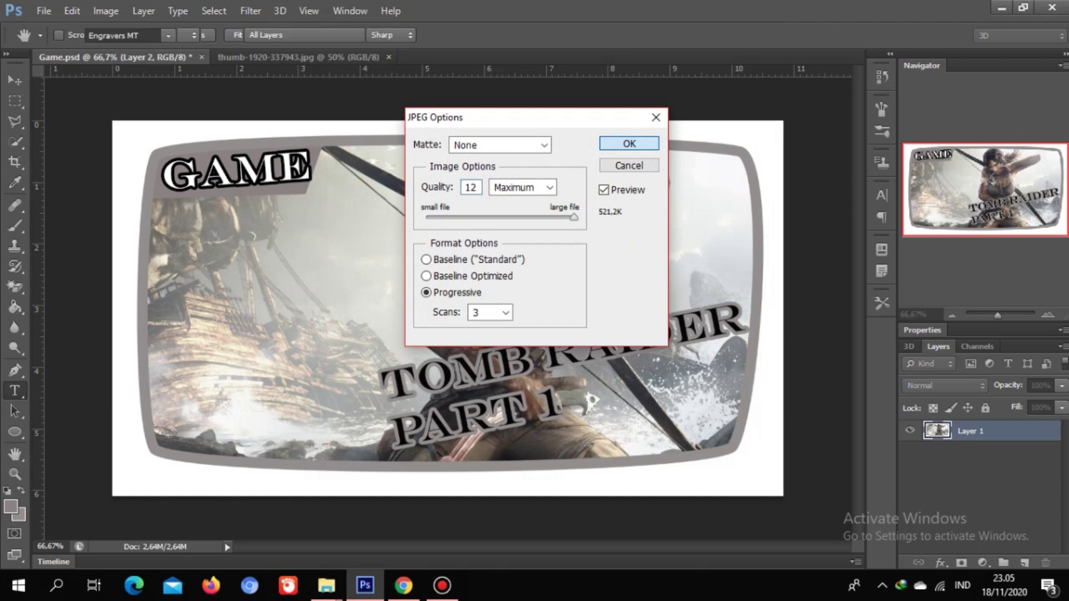